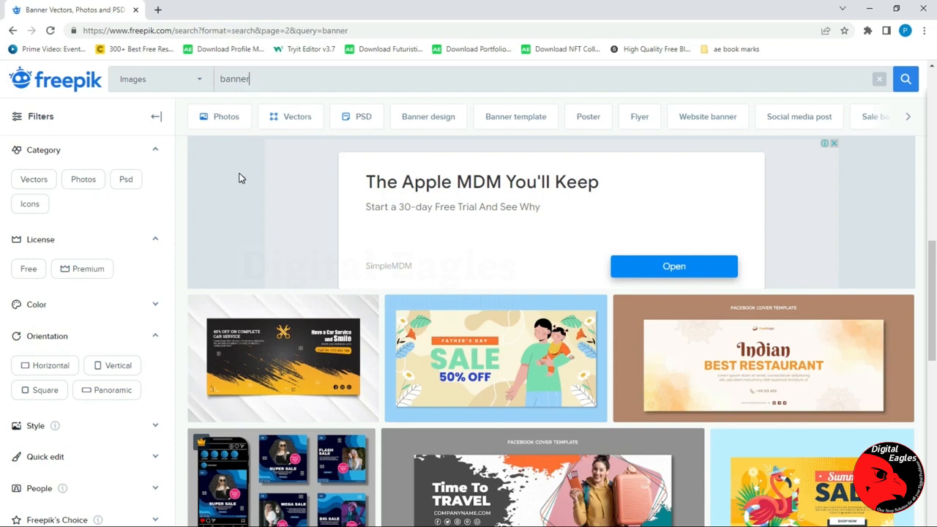
Run the image search for "banner" on Freepik again
{"action": "left_click_drag", "start_coordinate": [255, 79], "coordinate": [217, 79]}
{"action": "left_click", "coordinate": [252, 79]}
{"action": "left_click", "coordinate": [256, 78]}
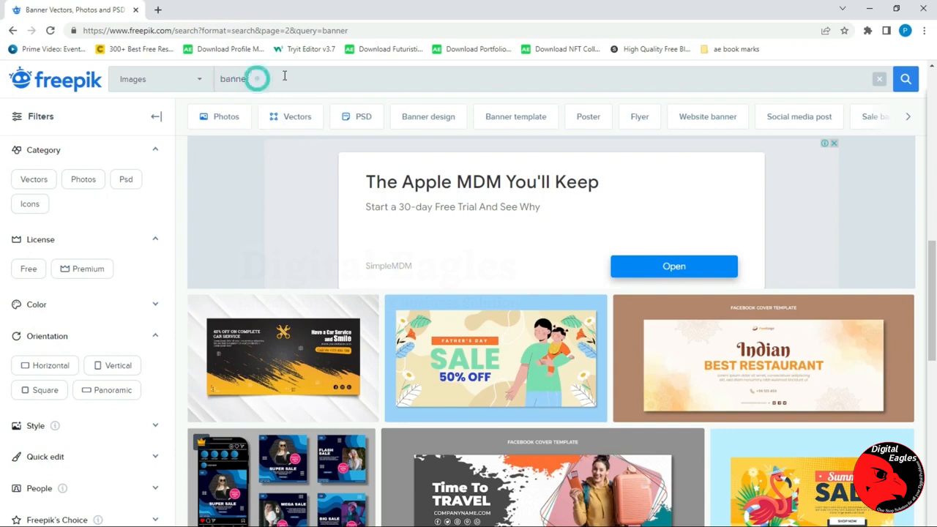
{"action": "left_click", "coordinate": [905, 78]}
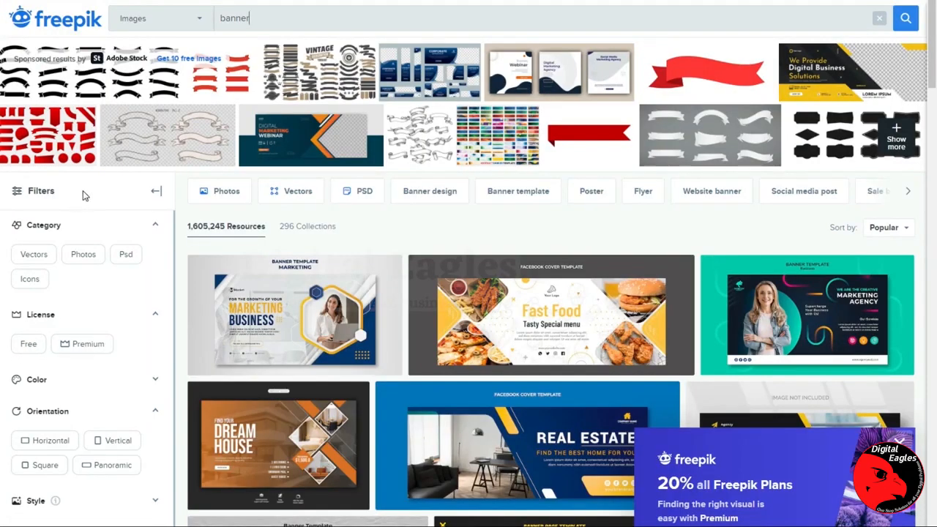
Filter the banner results to the Psd category with the Free license
{"action": "scroll", "coordinate": [131, 219], "scroll_direction": "down", "scroll_amount": 1}
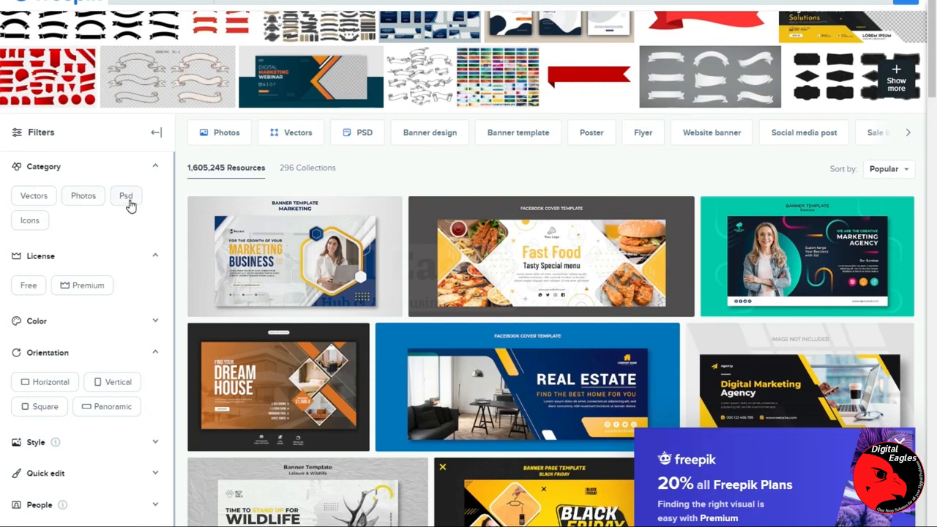
{"action": "left_click", "coordinate": [128, 198]}
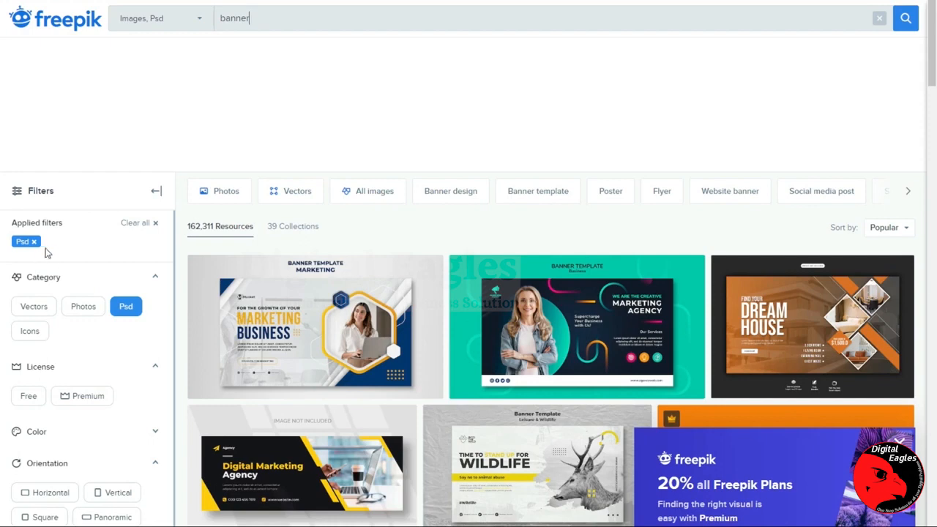
{"action": "scroll", "coordinate": [108, 271], "scroll_direction": "down", "scroll_amount": 1}
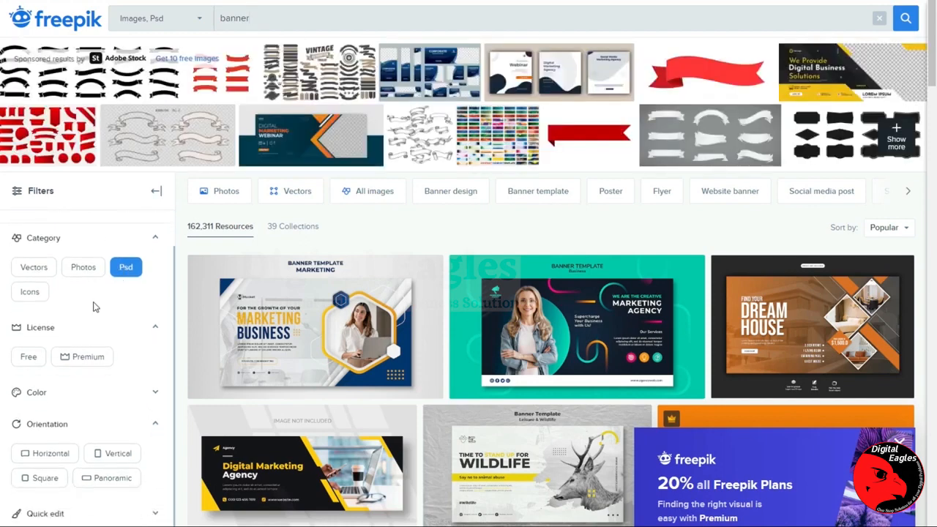
{"action": "scroll", "coordinate": [117, 306], "scroll_direction": "down", "scroll_amount": 1}
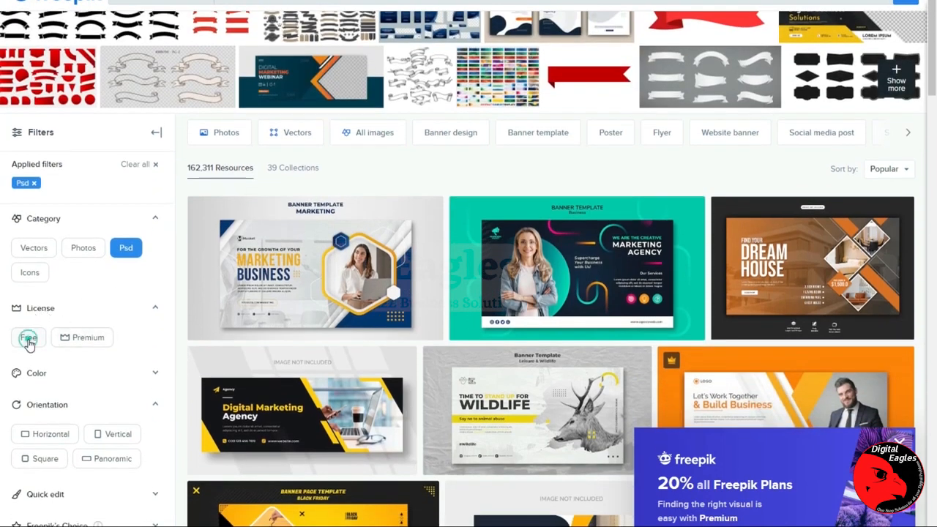
{"action": "left_click", "coordinate": [30, 340]}
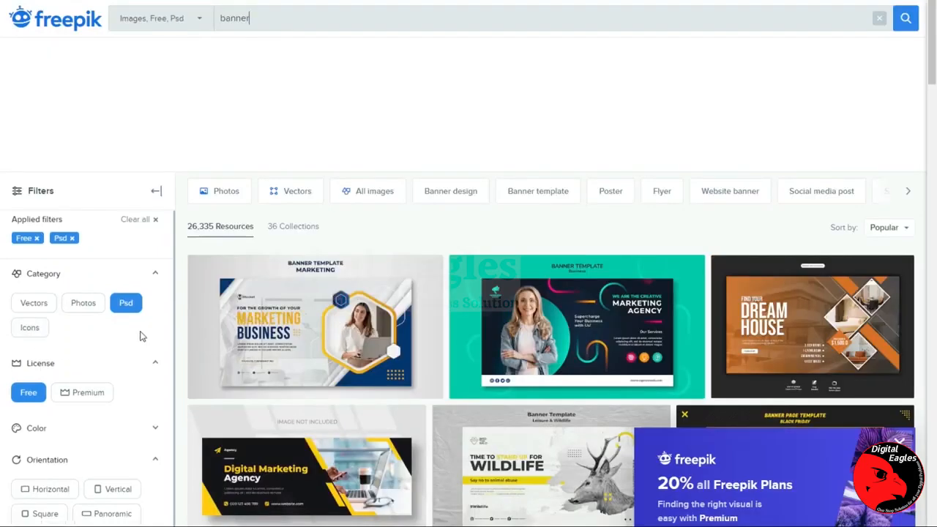
Look over the free PSD banners and limit the results to the Square orientation
{"action": "scroll", "coordinate": [446, 338], "scroll_direction": "down", "scroll_amount": 1}
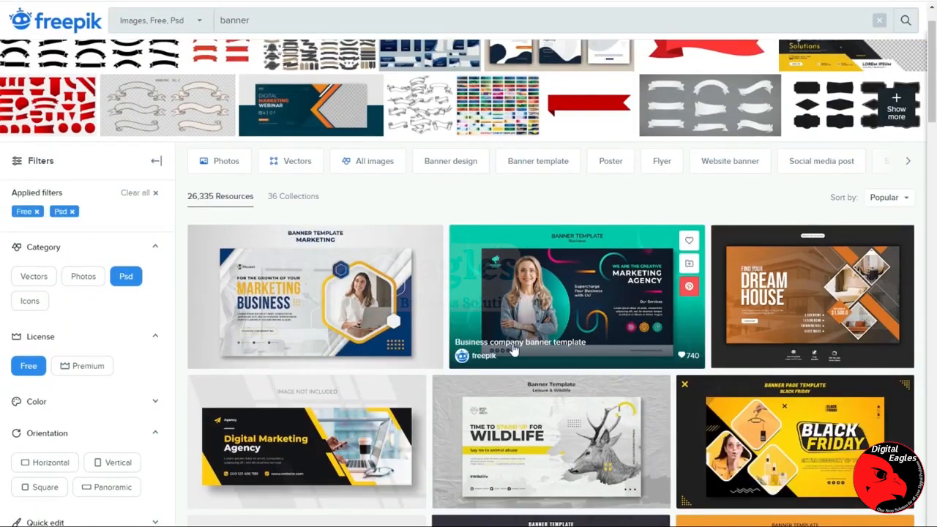
{"action": "scroll", "coordinate": [450, 325], "scroll_direction": "down", "scroll_amount": 5}
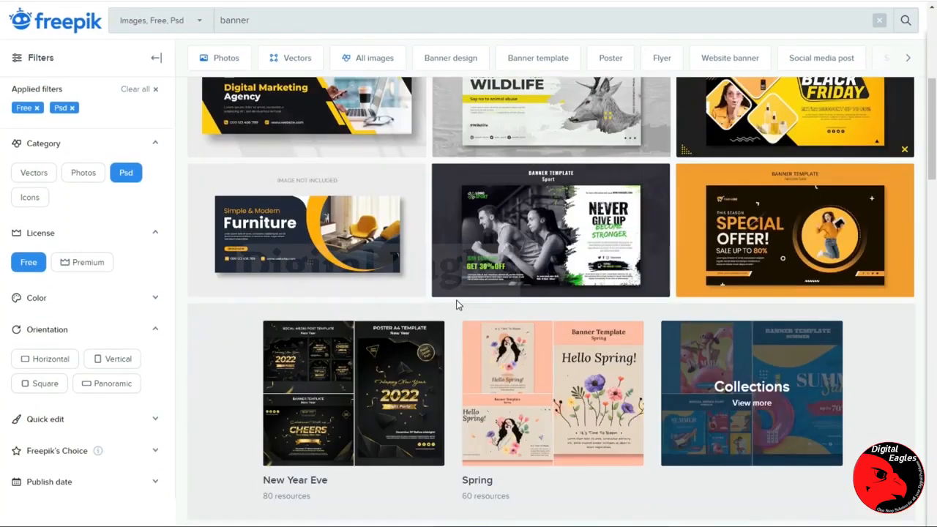
{"action": "scroll", "coordinate": [487, 298], "scroll_direction": "down", "scroll_amount": 3}
{"action": "mouse_move", "coordinate": [506, 335]}
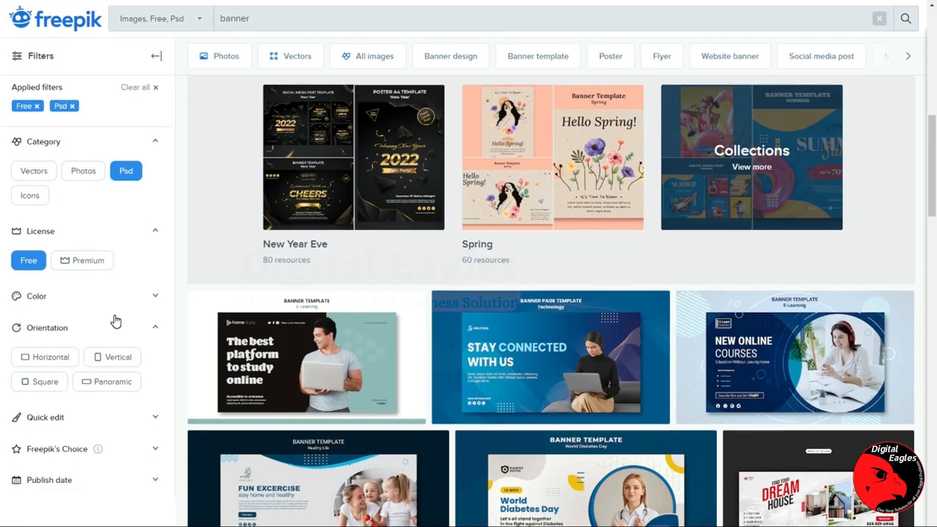
{"action": "left_click", "coordinate": [46, 383]}
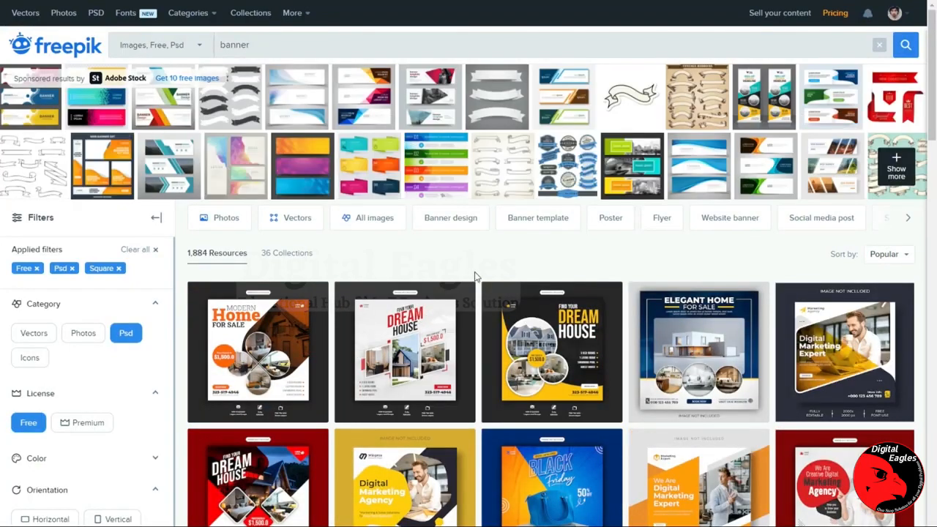
Browse the free square PSD banner templates down to the end and go on to the second page of results
{"action": "scroll", "coordinate": [474, 275], "scroll_direction": "down", "scroll_amount": 3}
{"action": "mouse_move", "coordinate": [483, 273]}
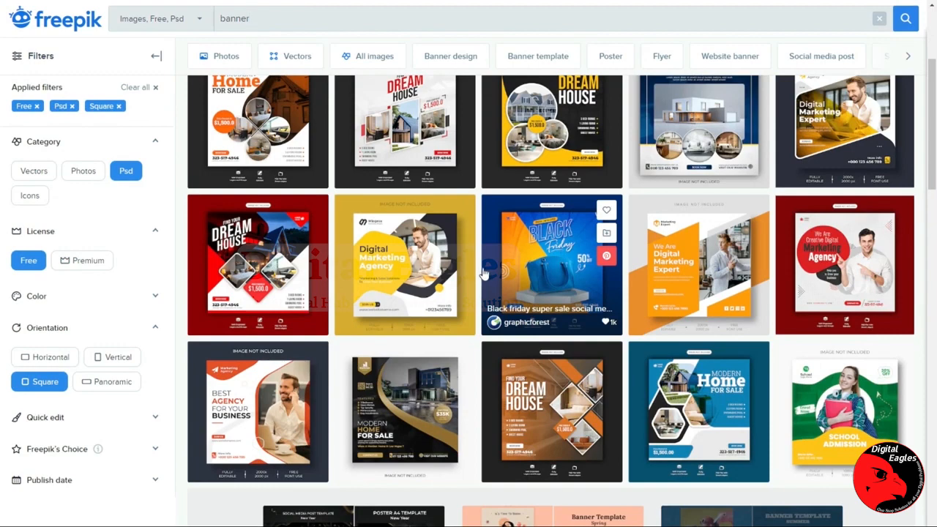
{"action": "scroll", "coordinate": [483, 274], "scroll_direction": "down", "scroll_amount": 6}
{"action": "scroll", "coordinate": [481, 280], "scroll_direction": "down", "scroll_amount": 2}
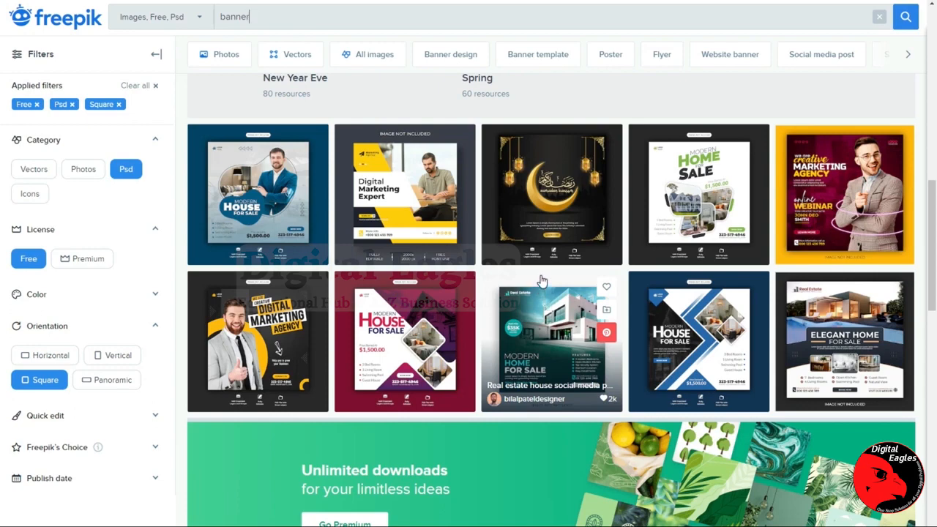
{"action": "scroll", "coordinate": [542, 282], "scroll_direction": "down", "scroll_amount": 2}
{"action": "scroll", "coordinate": [541, 281], "scroll_direction": "down", "scroll_amount": 3}
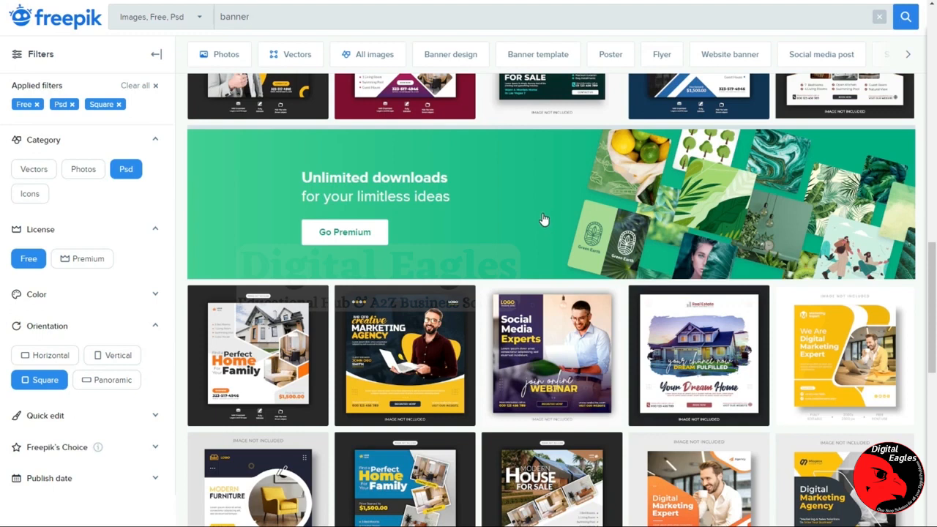
{"action": "scroll", "coordinate": [561, 228], "scroll_direction": "down", "scroll_amount": 2}
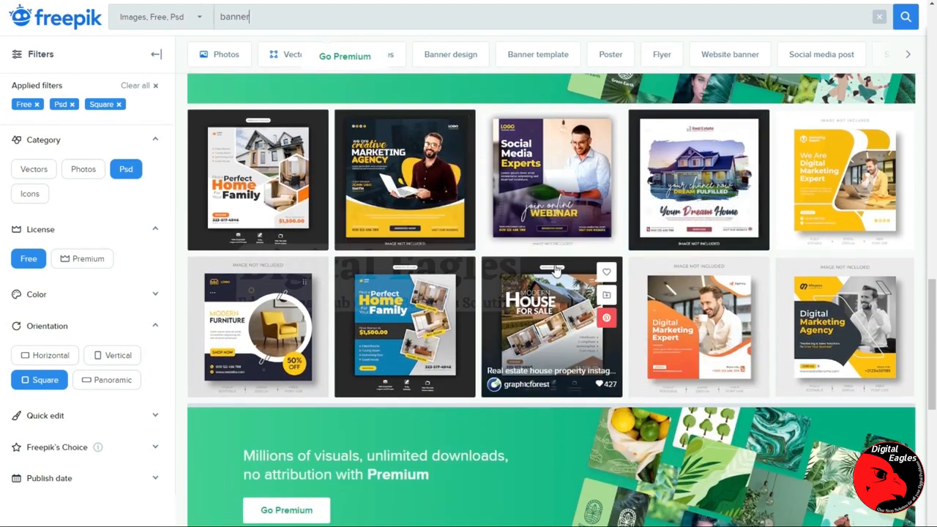
{"action": "scroll", "coordinate": [563, 271], "scroll_direction": "down", "scroll_amount": 2}
{"action": "scroll", "coordinate": [583, 272], "scroll_direction": "down", "scroll_amount": 3}
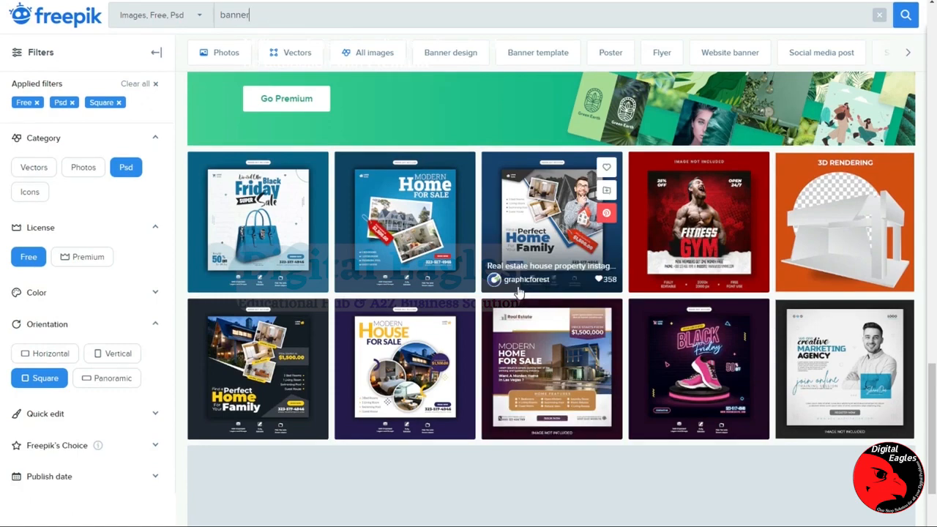
{"action": "scroll", "coordinate": [517, 291], "scroll_direction": "down", "scroll_amount": 2}
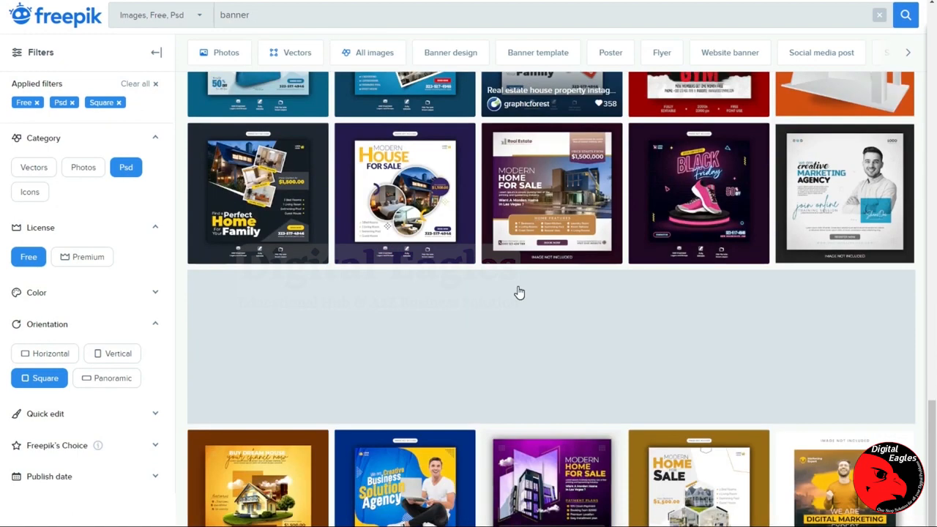
{"action": "scroll", "coordinate": [519, 289], "scroll_direction": "down", "scroll_amount": 2}
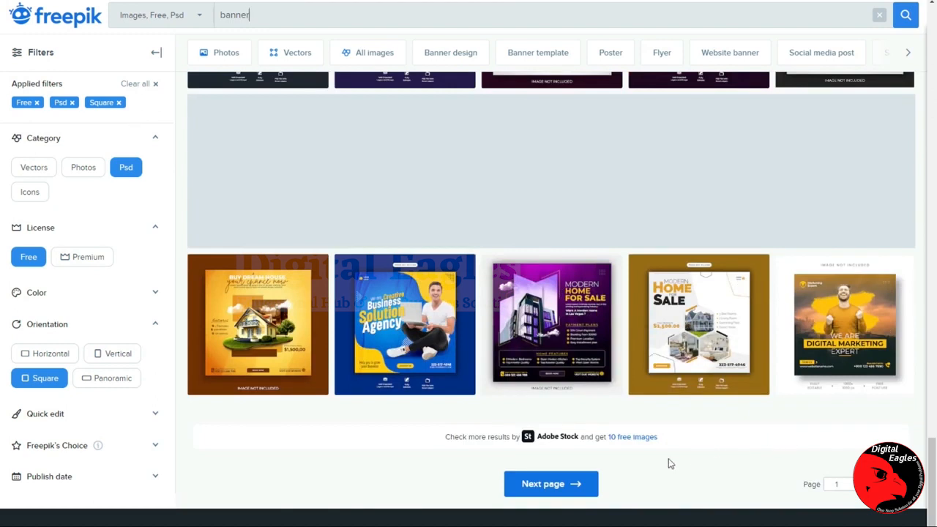
{"action": "left_click", "coordinate": [576, 492]}
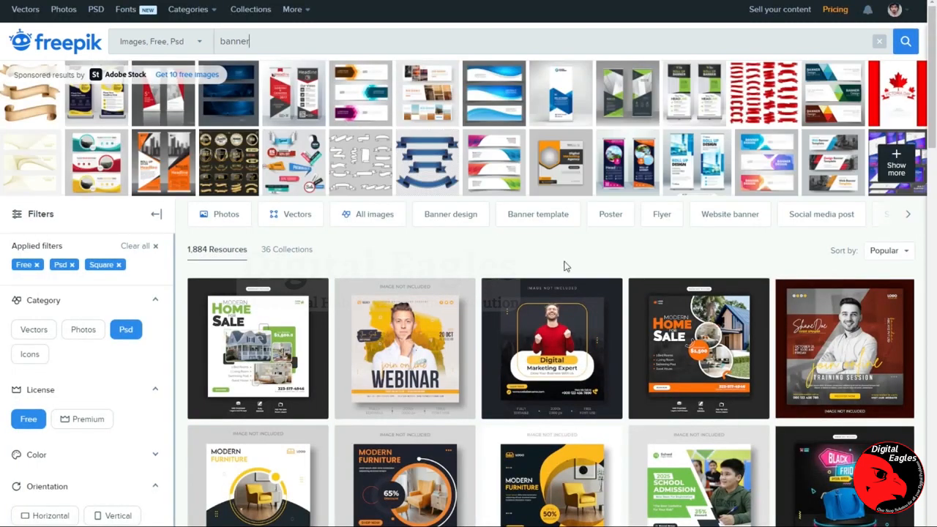
Open the orange and black "Modern Home for Sale" template and download it for free with attribution
{"action": "scroll", "coordinate": [636, 273], "scroll_direction": "down", "scroll_amount": 2}
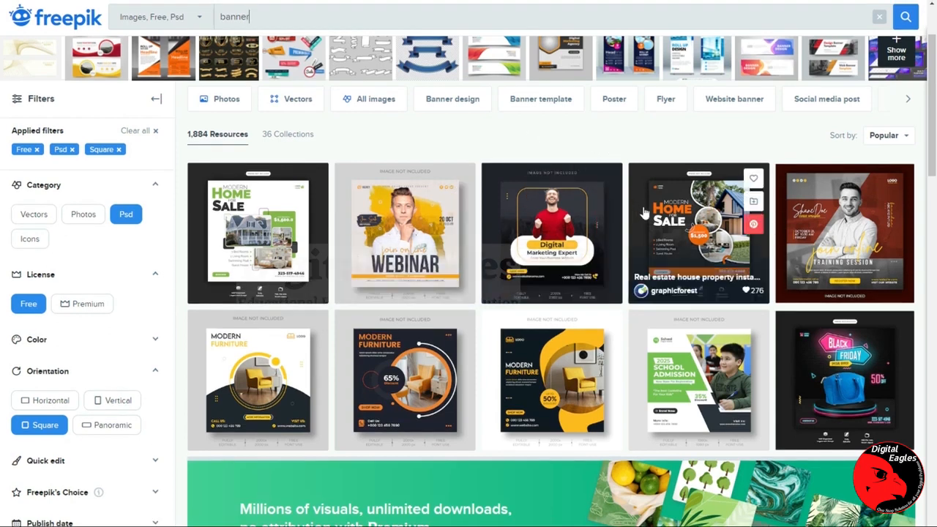
{"action": "left_click", "coordinate": [696, 232]}
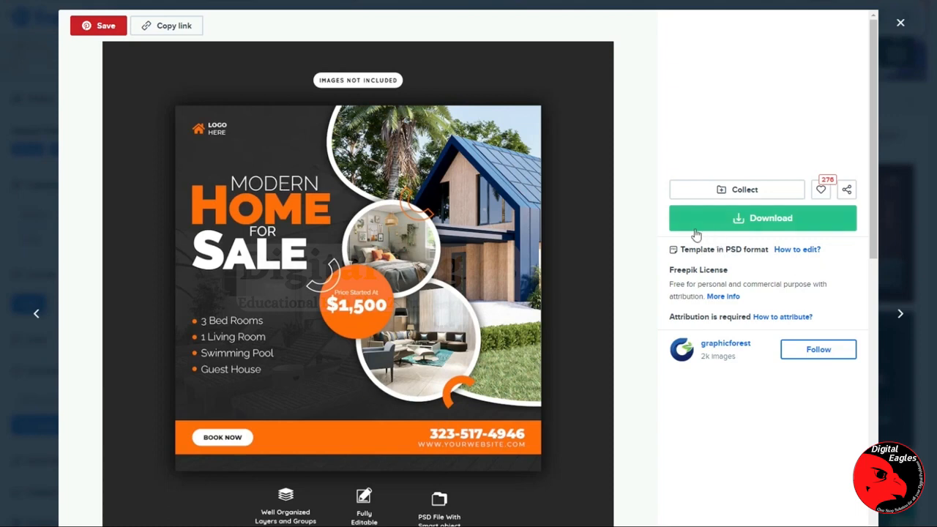
{"action": "left_click", "coordinate": [778, 229]}
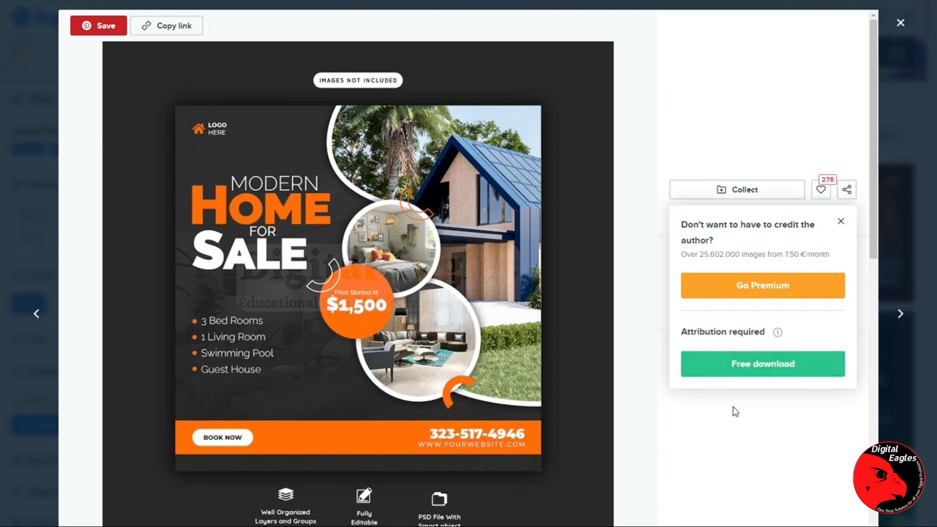
{"action": "left_click", "coordinate": [765, 371]}
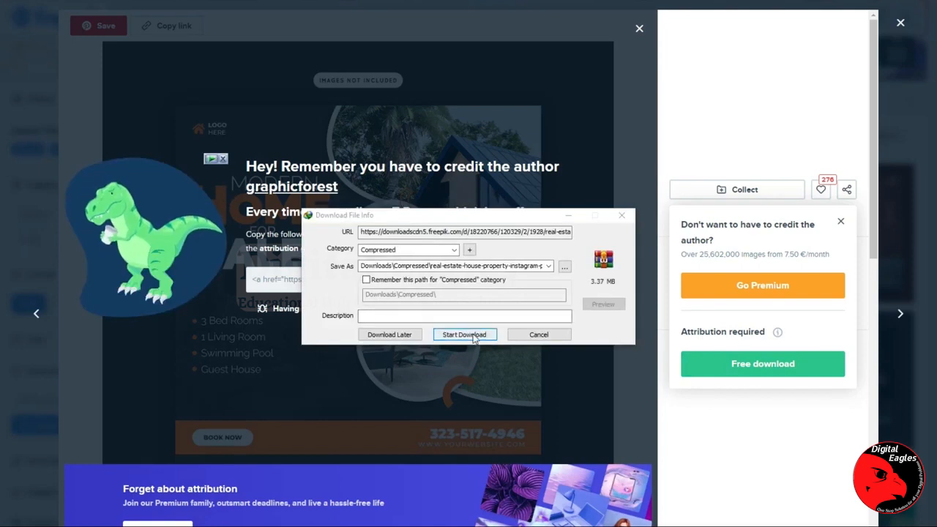
{"action": "left_click", "coordinate": [474, 335]}
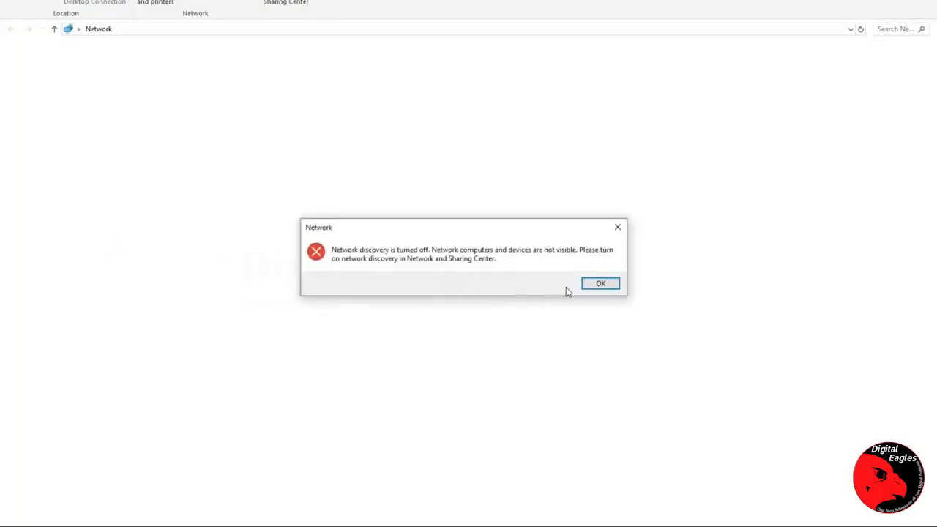
Dismiss the network message in File Explorer and open the Compressed folder inside Downloads
{"action": "left_click", "coordinate": [600, 284]}
{"action": "left_click", "coordinate": [51, 167]}
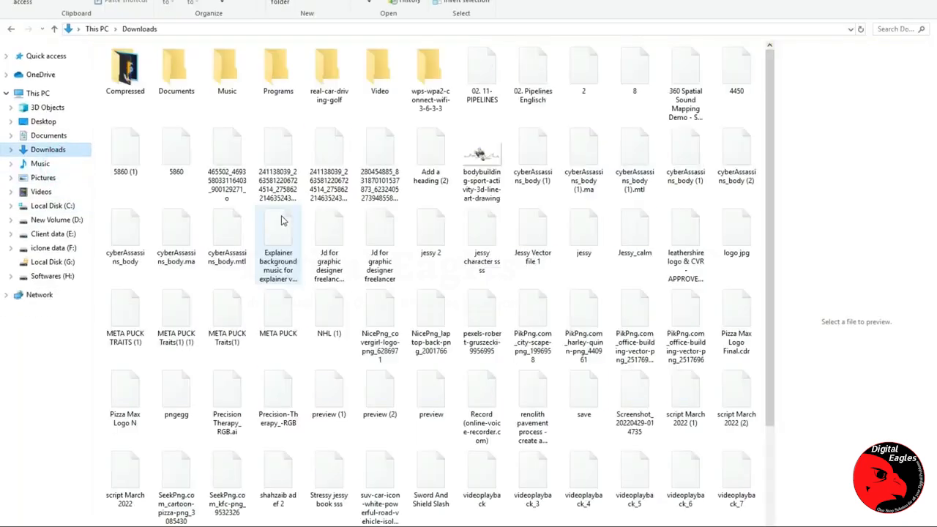
{"action": "double_click", "coordinate": [128, 90]}
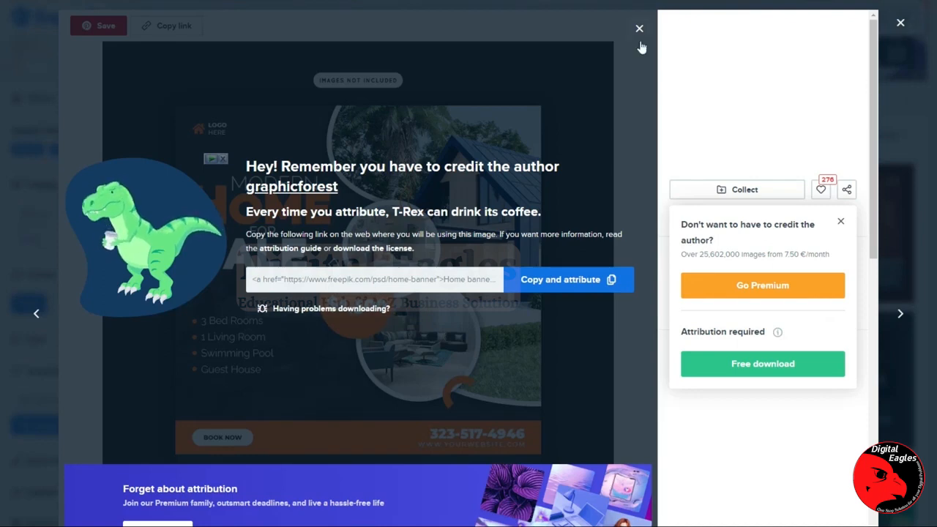
Close the attribution notice in the browser and reopen the "Modern Home for Sale" template to review its details
{"action": "left_click", "coordinate": [900, 26]}
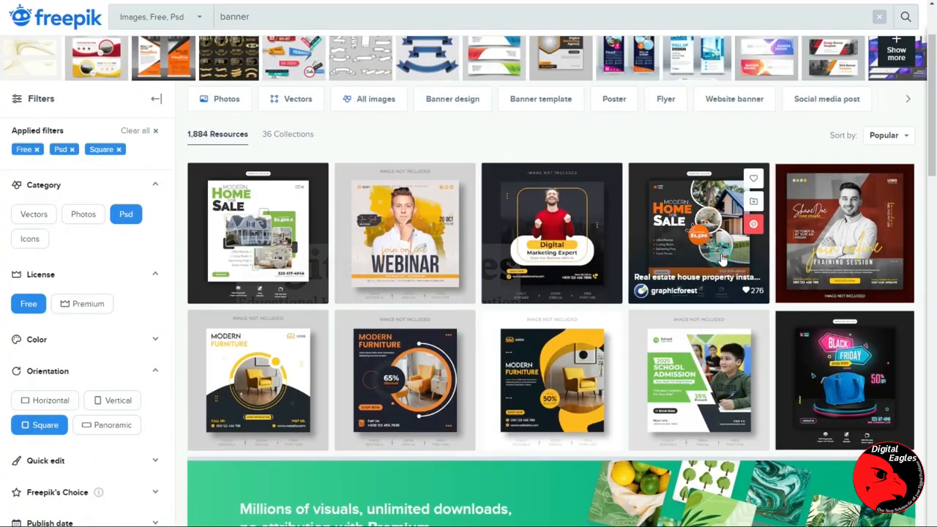
{"action": "left_click", "coordinate": [721, 256]}
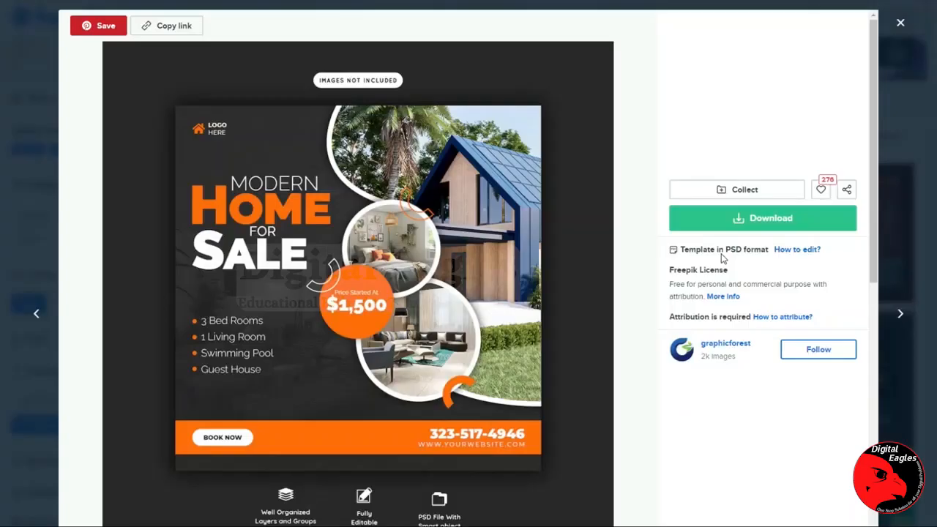
{"action": "scroll", "coordinate": [513, 516], "scroll_direction": "down", "scroll_amount": 2}
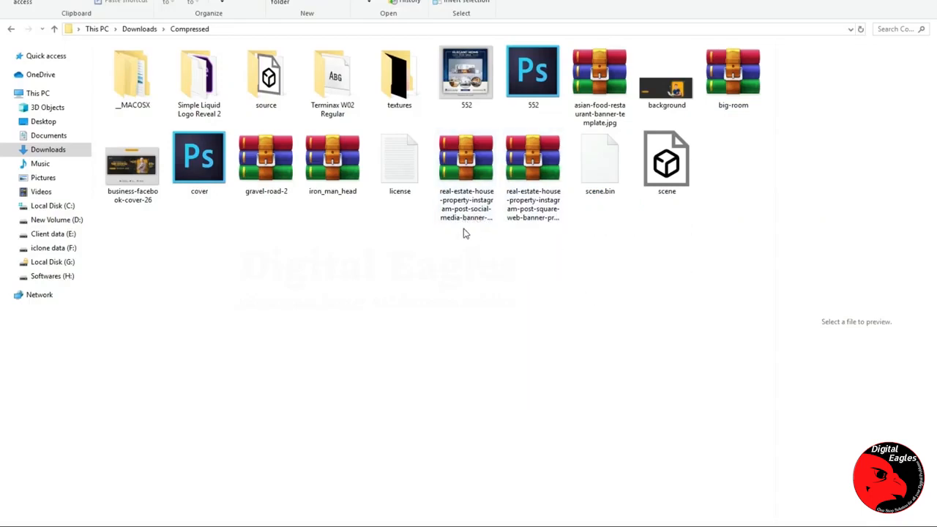
Cut the real-estate-house-property-instagram-post-social-media-banner archive from the Compressed folder in File Explorer
{"action": "left_click", "coordinate": [476, 181]}
{"action": "right_click", "coordinate": [473, 179]}
{"action": "left_click", "coordinate": [503, 340]}
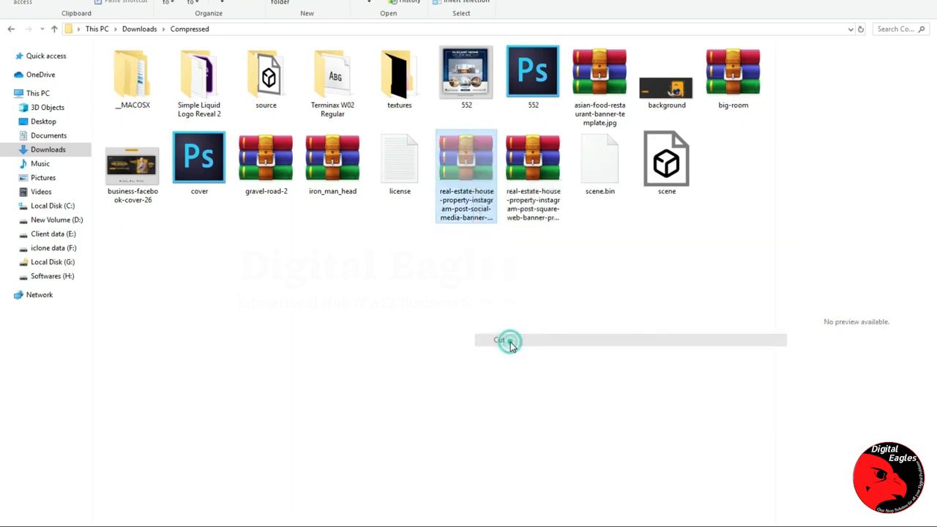
Switch to the practice class folder and delete the two files named 560
{"action": "key", "text": "super+d"}
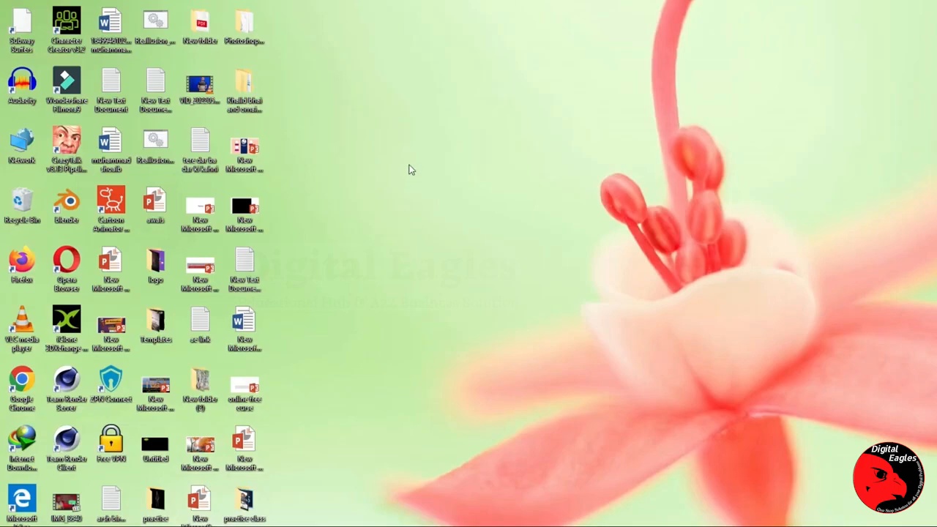
{"action": "key", "text": "super+d"}
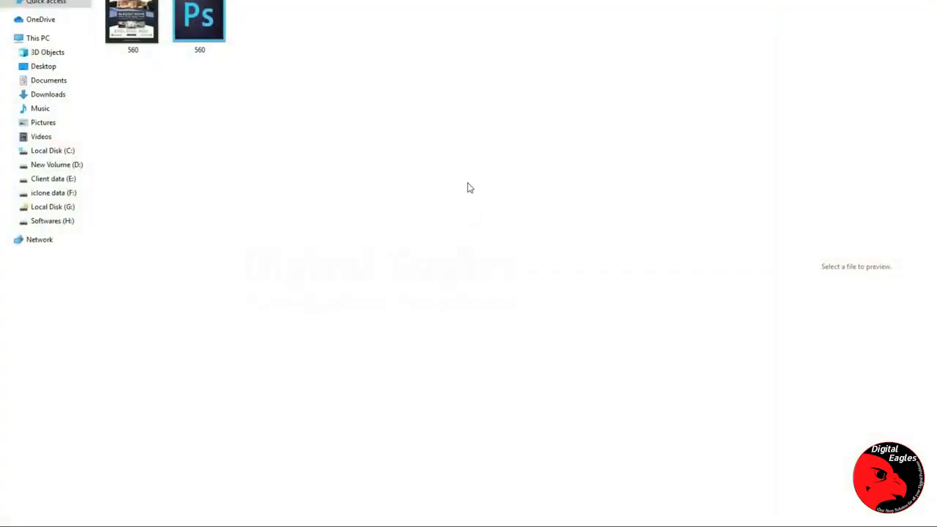
{"action": "left_click_drag", "start_coordinate": [197, 82], "coordinate": [136, 15]}
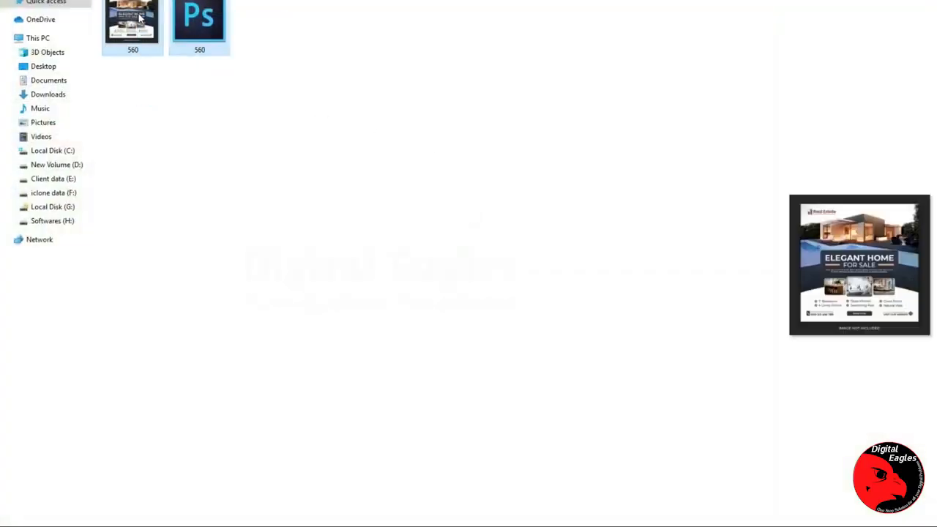
{"action": "key", "text": "Delete"}
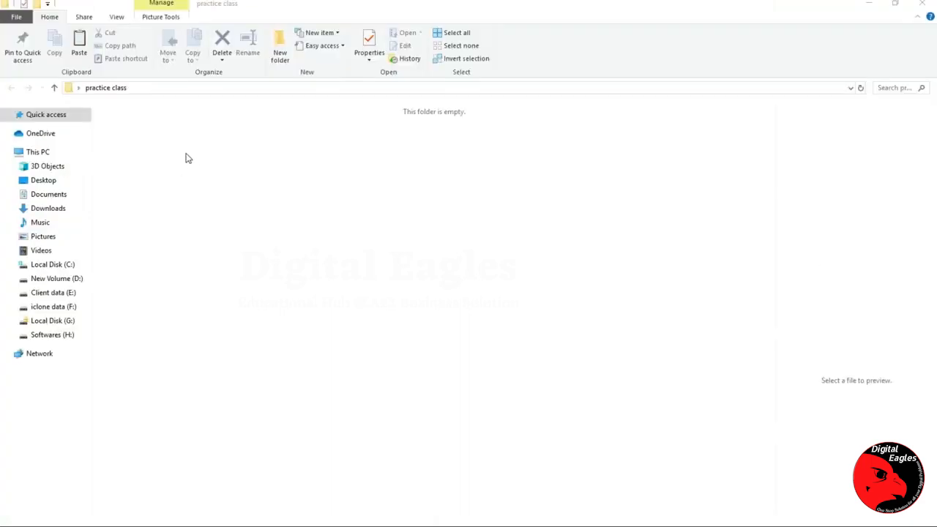
Paste the cut real-estate banner archive into the practice class folder and extract its contents there
{"action": "right_click", "coordinate": [189, 156]}
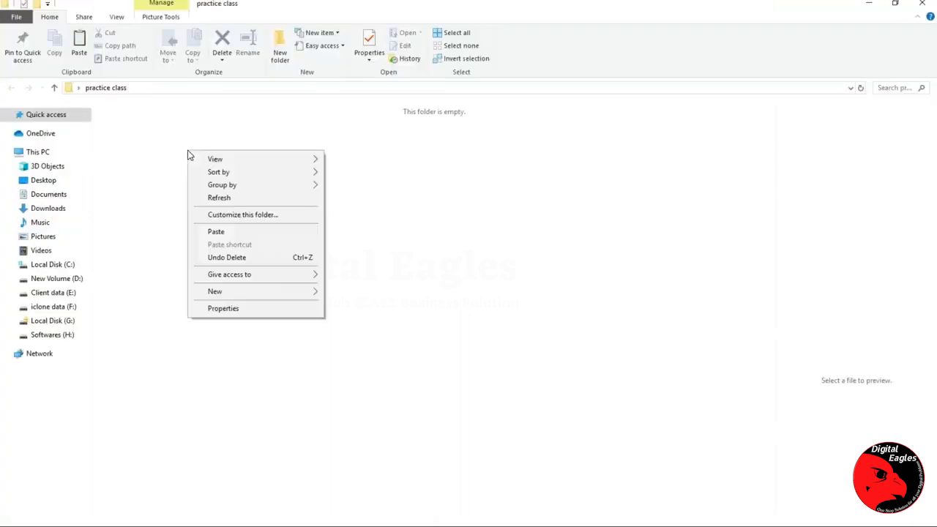
{"action": "left_click", "coordinate": [227, 233]}
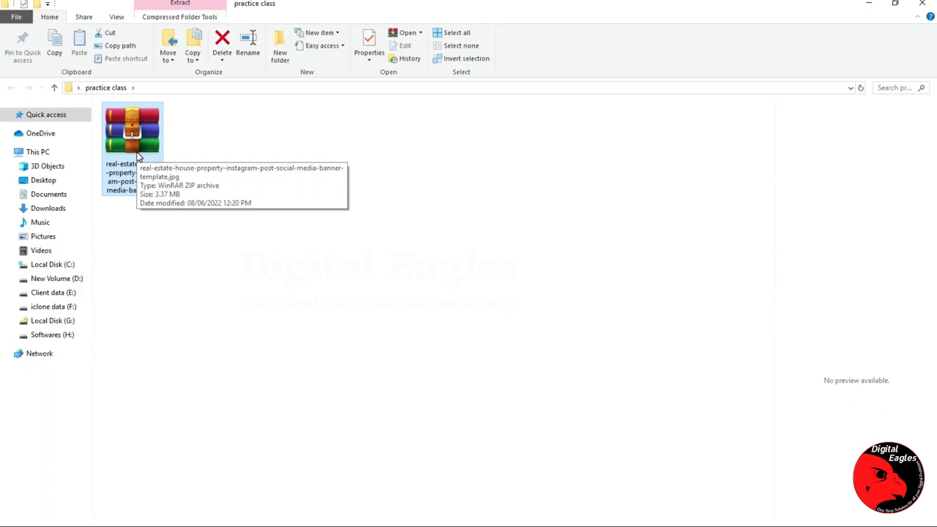
{"action": "right_click", "coordinate": [137, 156]}
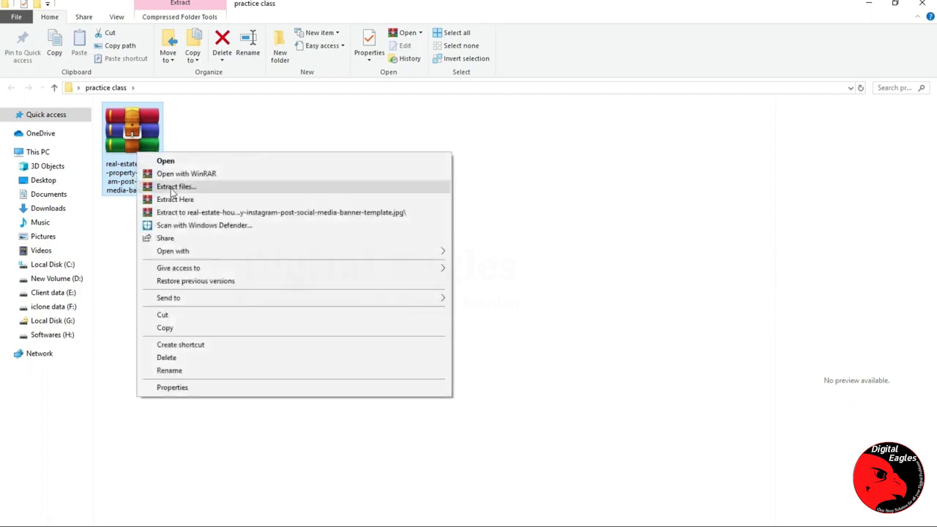
{"action": "left_click", "coordinate": [194, 200]}
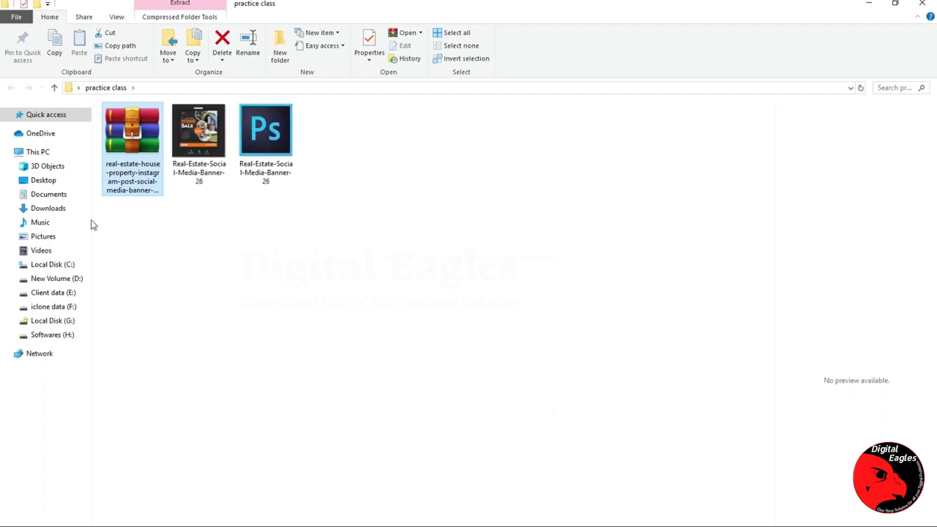
Delete the real-estate-house-property archive from the practice class folder, keeping the extracted image and PSD
{"action": "left_click", "coordinate": [167, 257]}
{"action": "left_click", "coordinate": [132, 161]}
{"action": "key", "text": "Delete"}
Open the Real-Estate-Social-Media-Banner-26 PSD in Photoshop and accept the missing-fonts notice
{"action": "left_click", "coordinate": [130, 147]}
{"action": "left_click", "coordinate": [207, 150]}
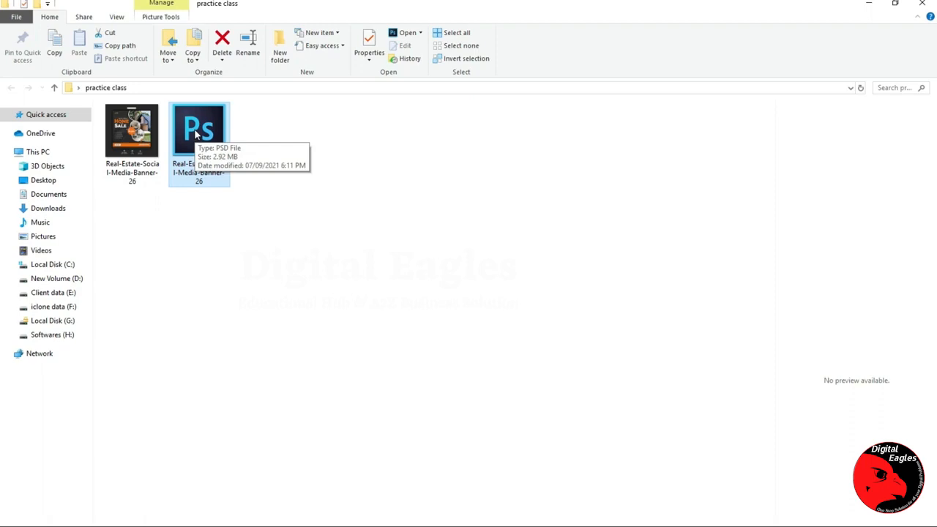
{"action": "left_click_drag", "start_coordinate": [199, 132], "coordinate": [370, 373]}
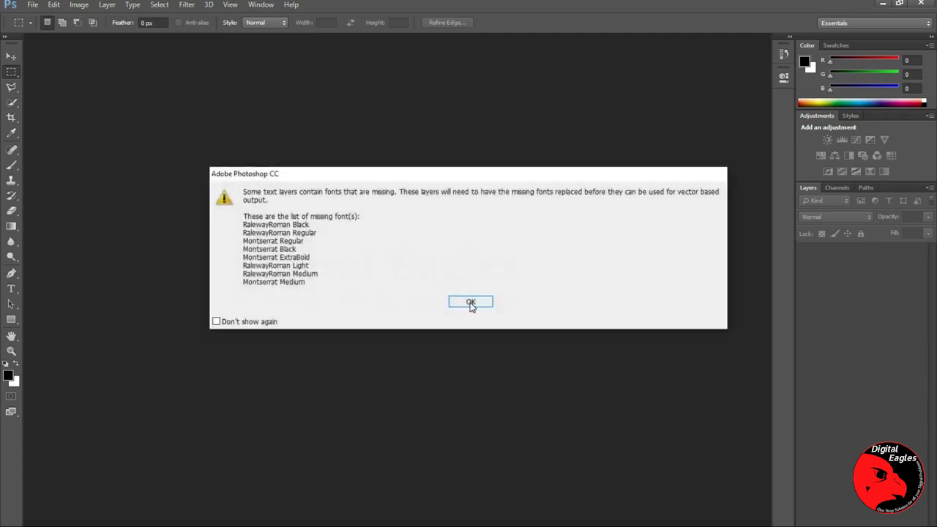
{"action": "left_click", "coordinate": [471, 303]}
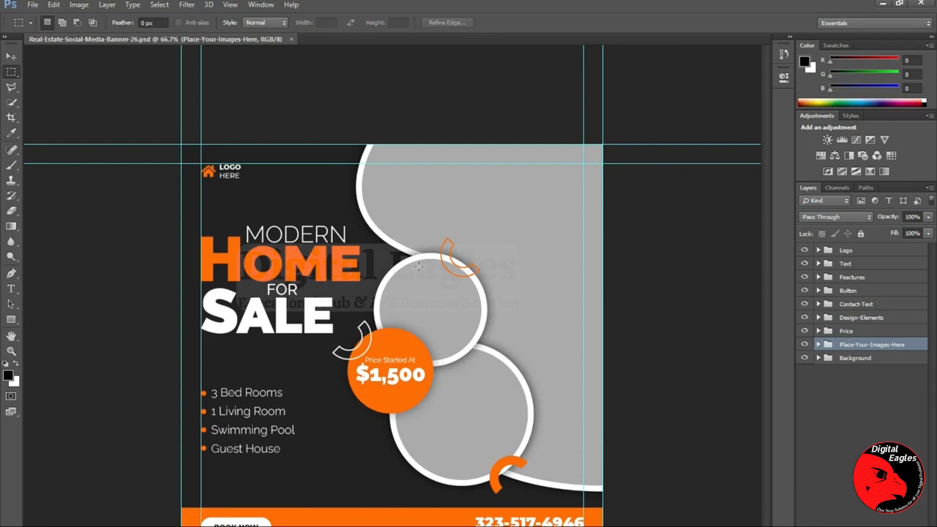
Go through the banner's layer groups one by one from Logo down to Background to examine its structure
{"action": "left_click", "coordinate": [842, 411]}
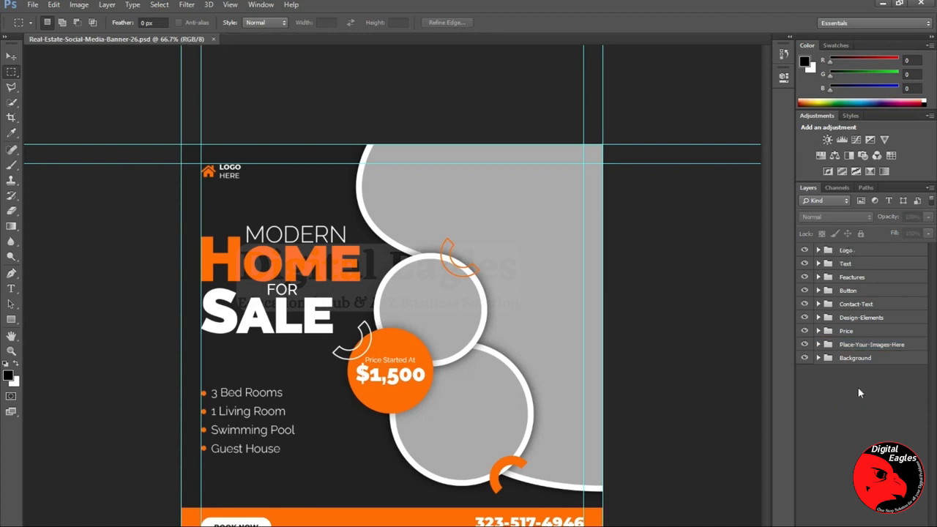
{"action": "left_click", "coordinate": [860, 253]}
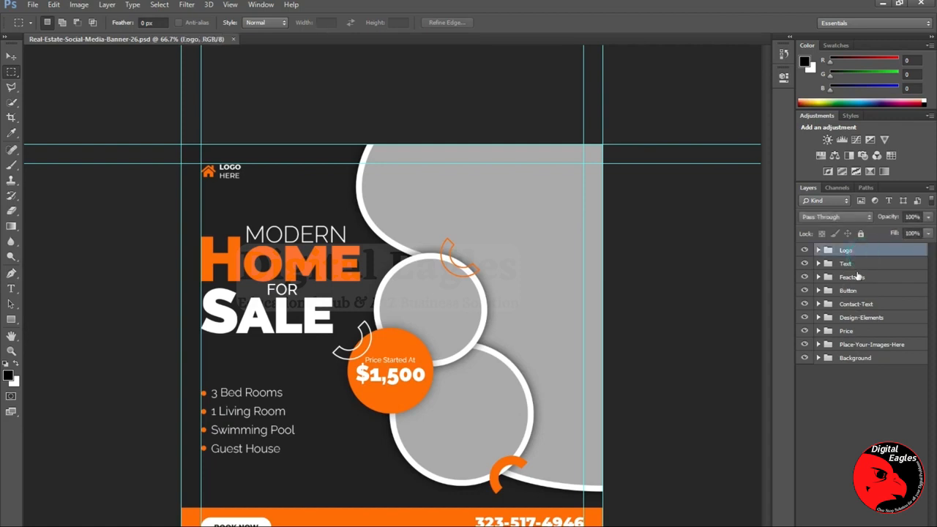
{"action": "left_click", "coordinate": [859, 265]}
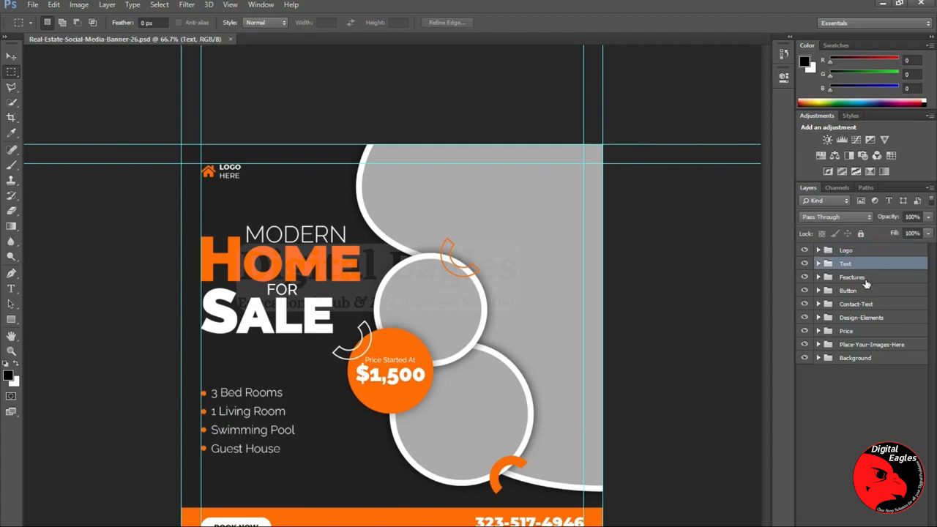
{"action": "left_click", "coordinate": [865, 281]}
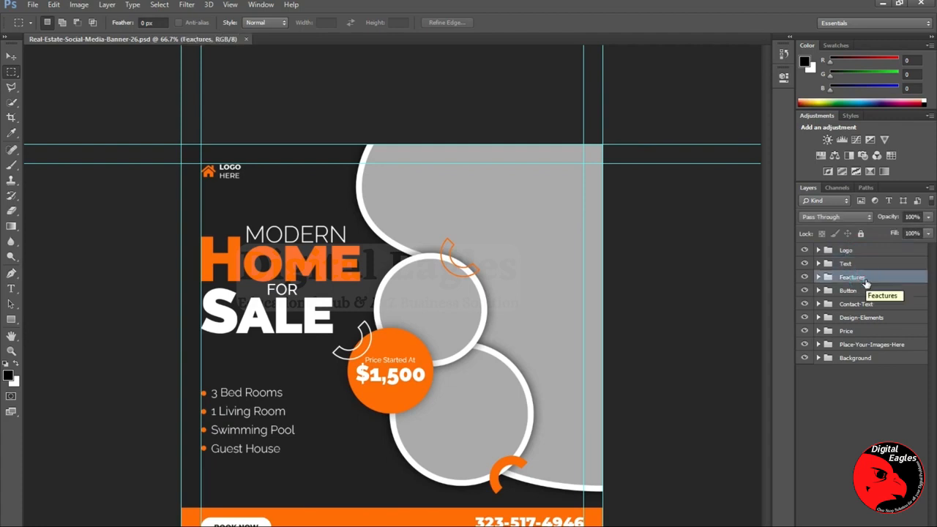
{"action": "left_click", "coordinate": [856, 292]}
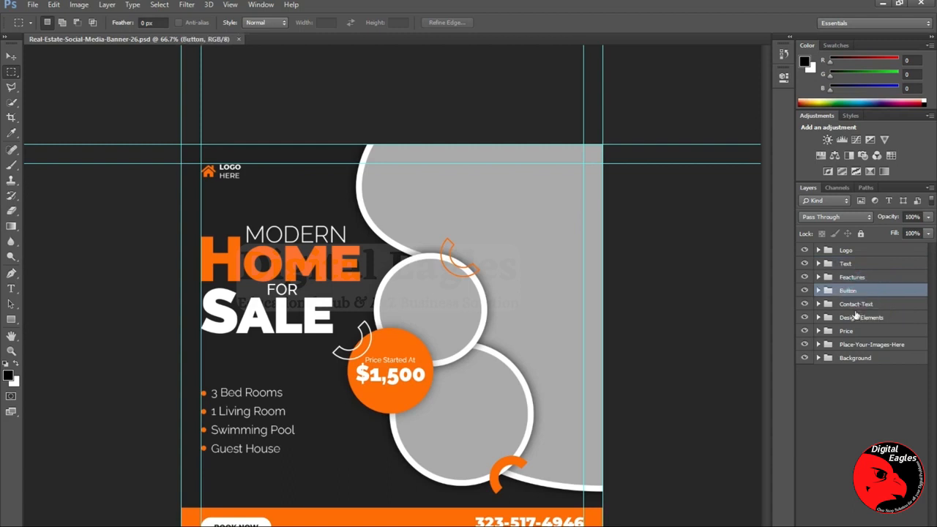
{"action": "left_click", "coordinate": [859, 305]}
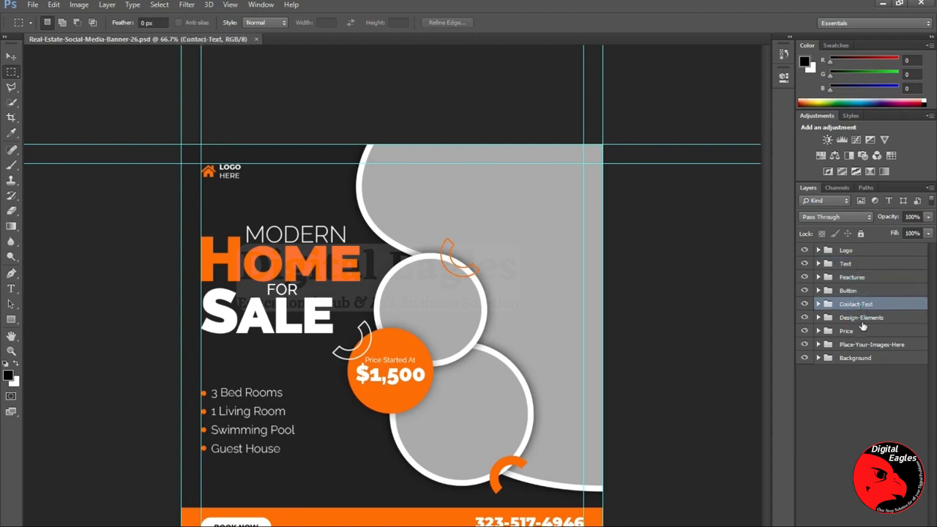
{"action": "left_click", "coordinate": [866, 322]}
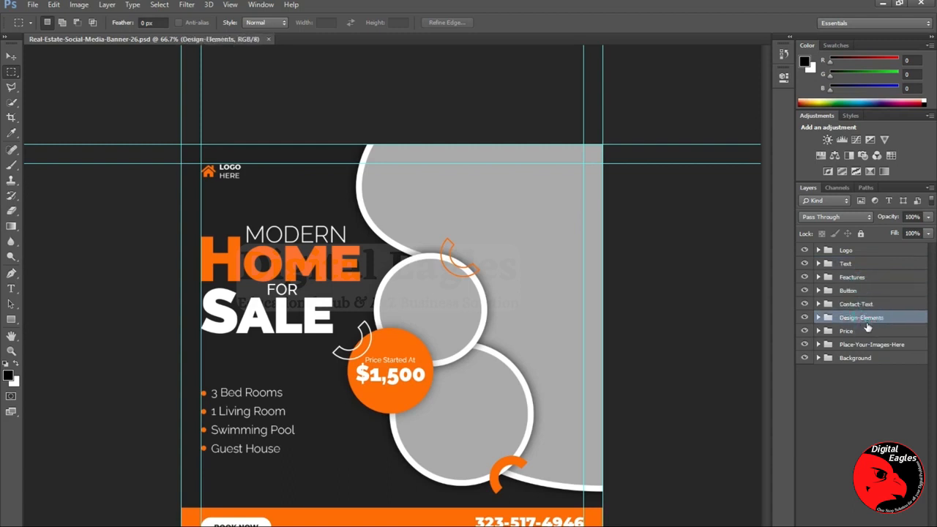
{"action": "left_click", "coordinate": [860, 334]}
{"action": "left_click", "coordinate": [870, 347]}
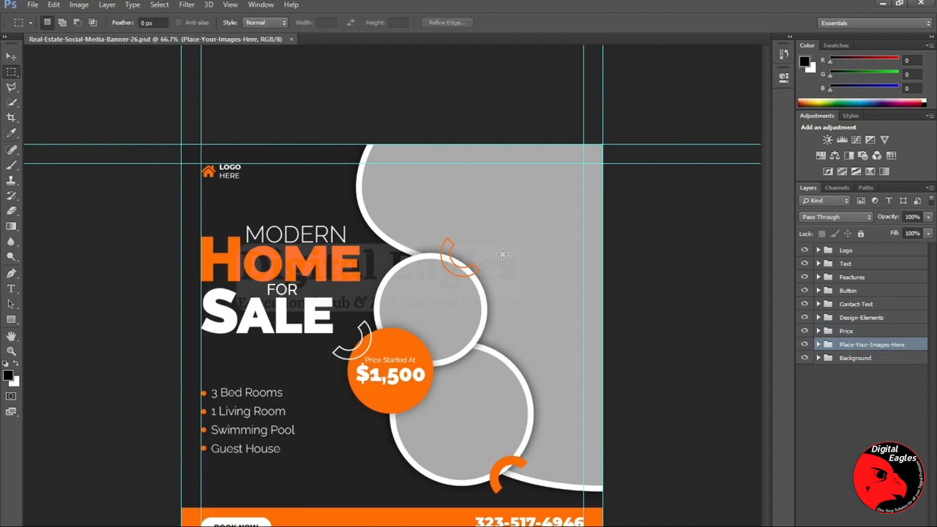
{"action": "left_click", "coordinate": [858, 360]}
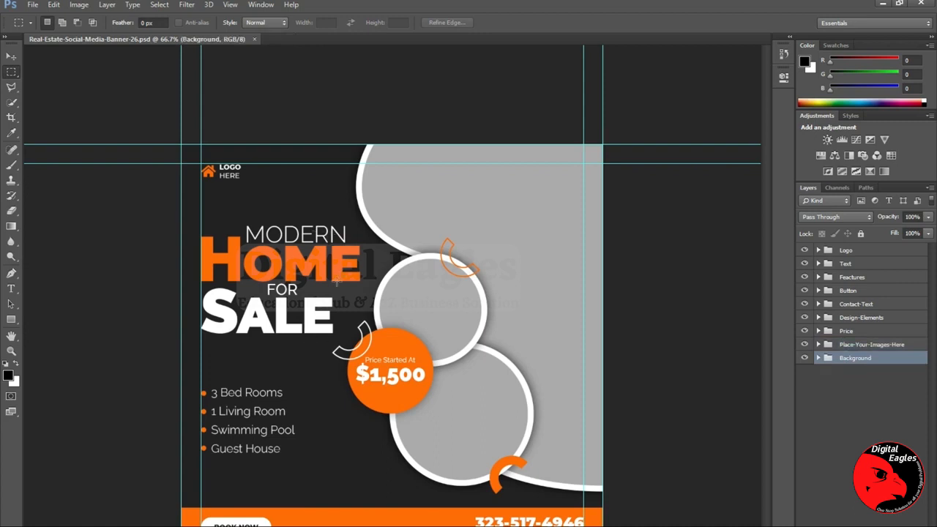
Hide the Logo group and expand the Text group to list its layers
{"action": "left_click", "coordinate": [848, 253]}
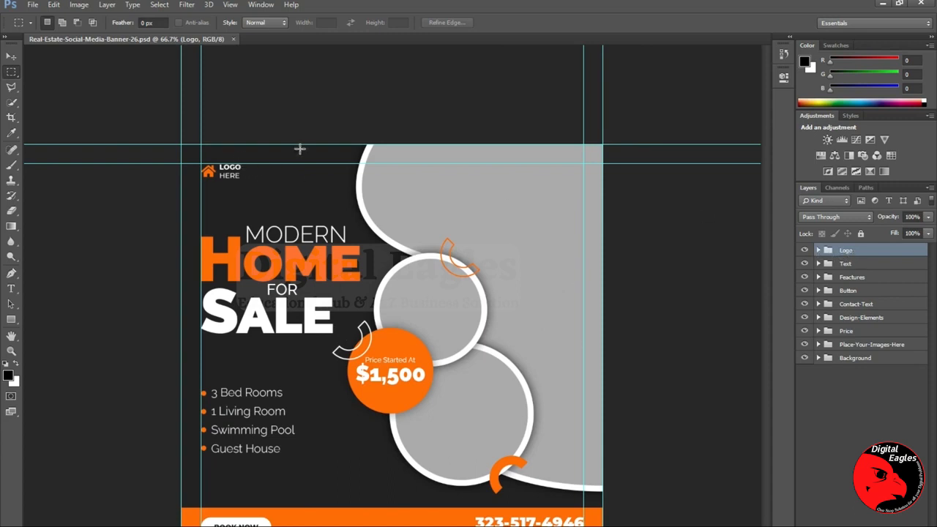
{"action": "left_click", "coordinate": [805, 252]}
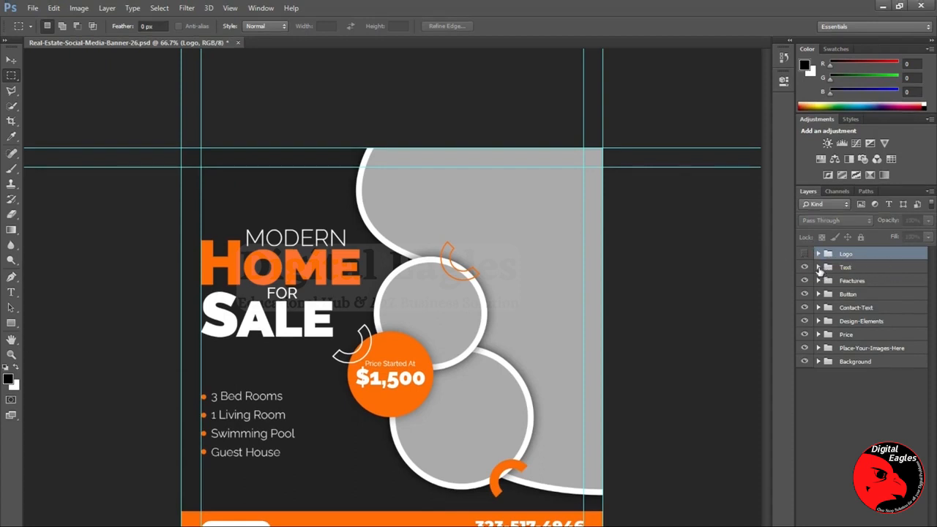
{"action": "left_click", "coordinate": [819, 267]}
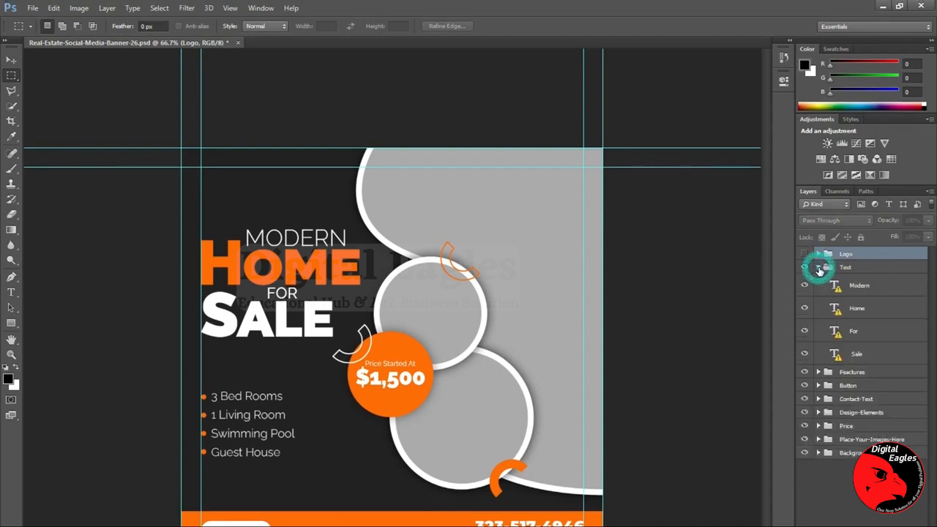
Go through the Modern, Home, For and Sale text layers to match each with its headline word
{"action": "left_click", "coordinate": [861, 286]}
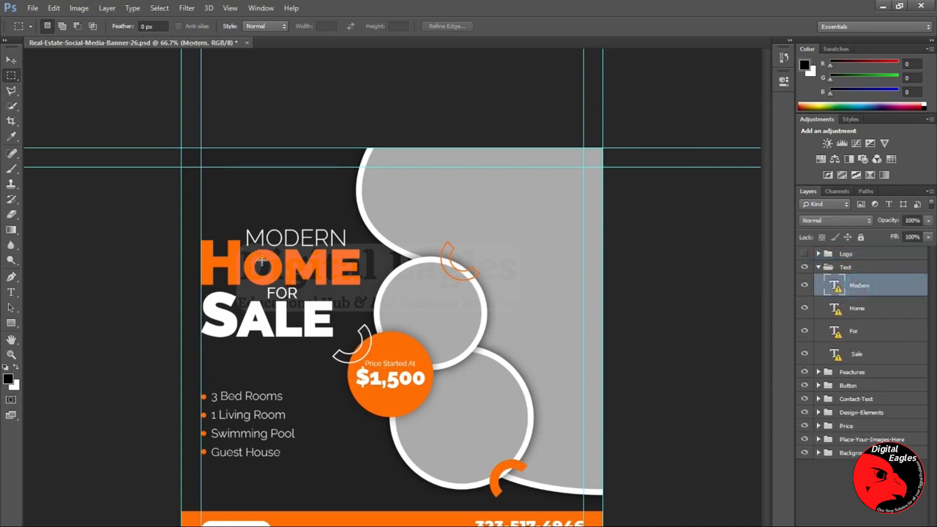
{"action": "left_click", "coordinate": [861, 308]}
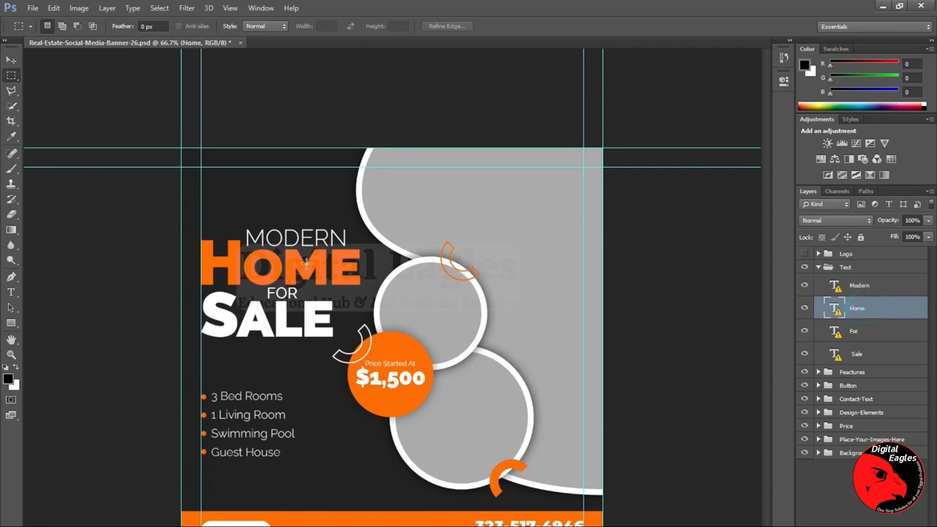
{"action": "left_click", "coordinate": [868, 333]}
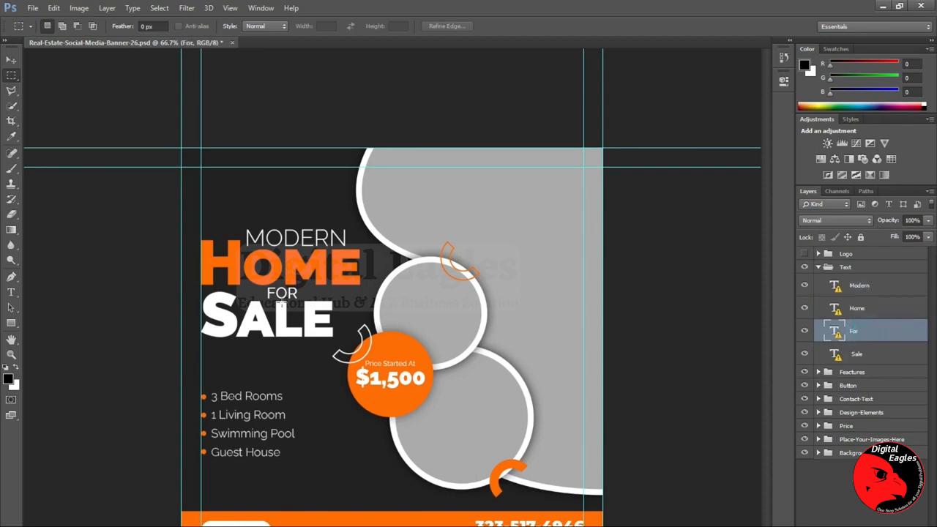
{"action": "left_click", "coordinate": [866, 357]}
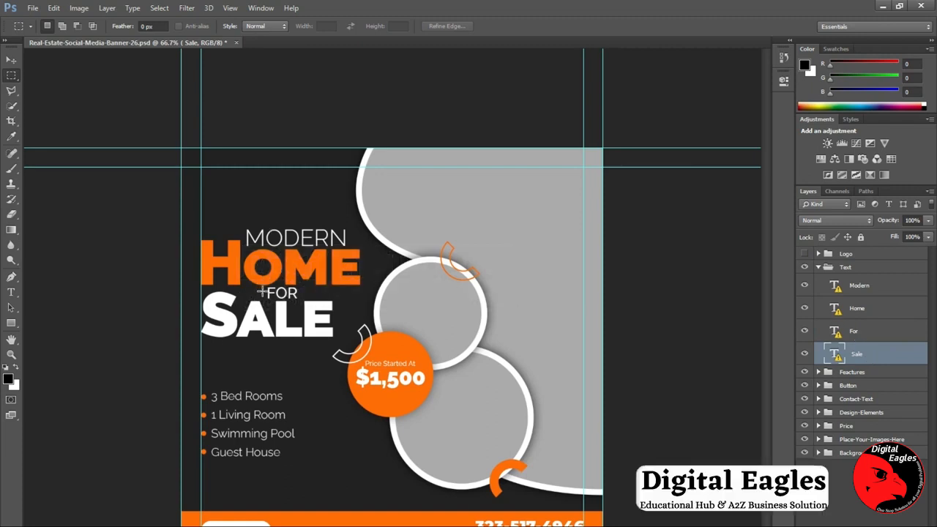
Open the Modern layer's text for editing with the Horizontal Type tool, accept font substitution, and dismiss the IDM message
{"action": "left_click", "coordinate": [871, 287]}
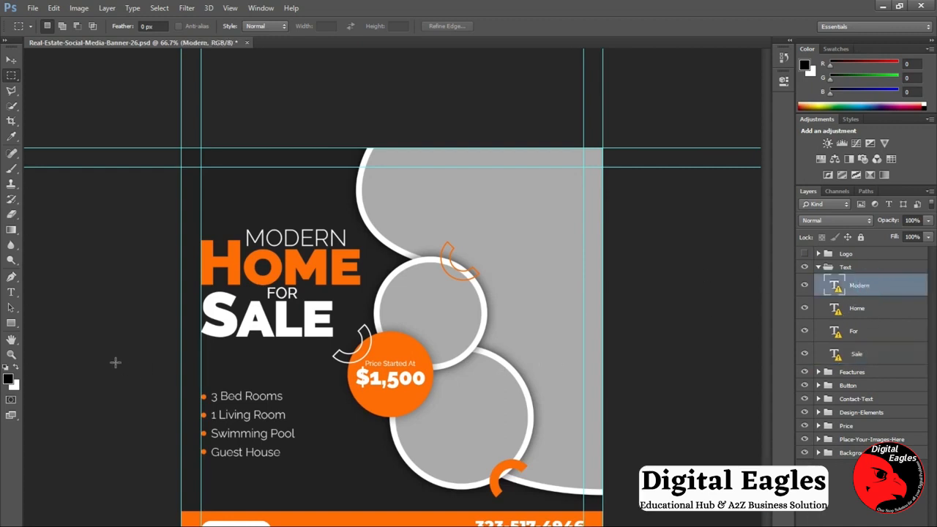
{"action": "left_click", "coordinate": [11, 292]}
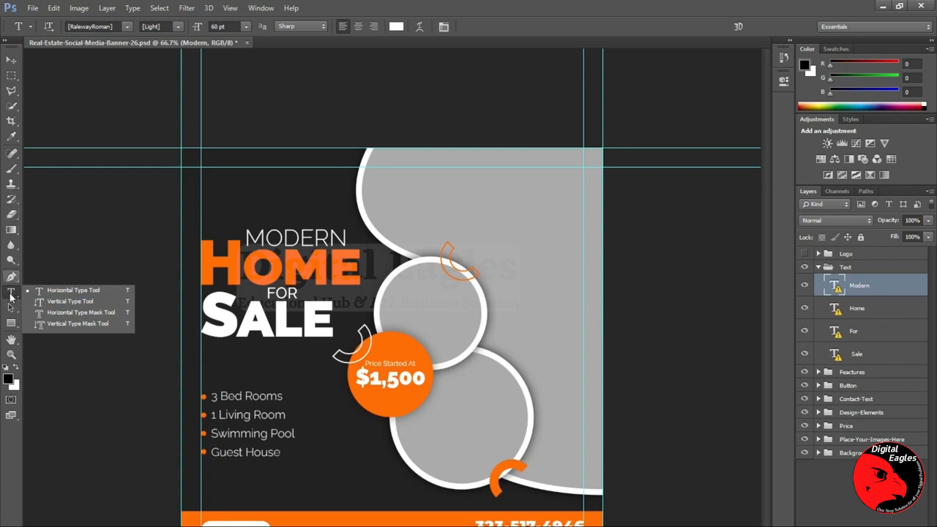
{"action": "left_click", "coordinate": [11, 292]}
{"action": "left_click", "coordinate": [11, 293]}
{"action": "left_click", "coordinate": [67, 291]}
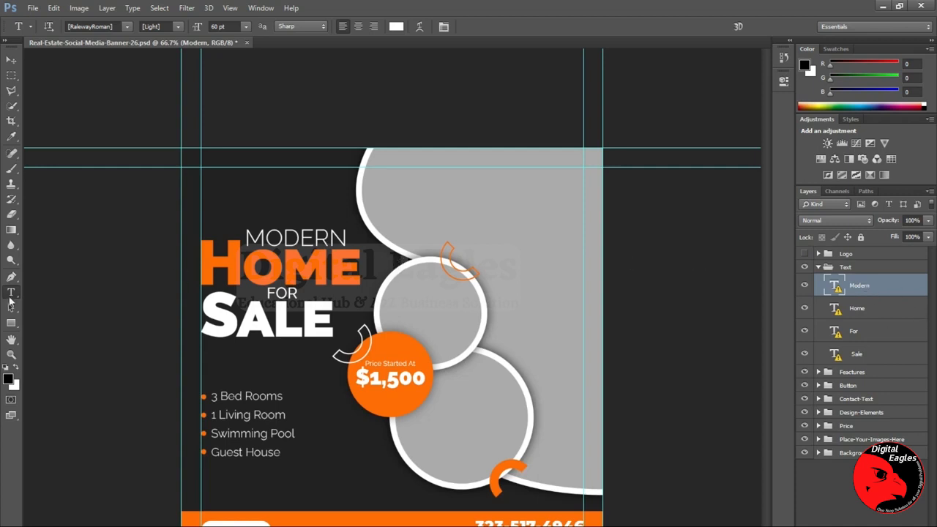
{"action": "left_click_drag", "start_coordinate": [11, 291], "coordinate": [55, 295]}
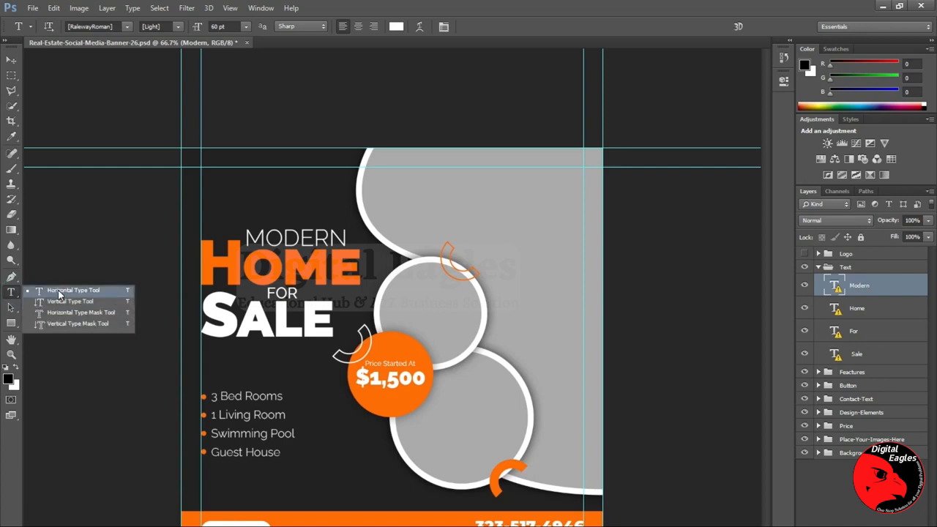
{"action": "left_click", "coordinate": [58, 292]}
{"action": "left_click", "coordinate": [345, 238]}
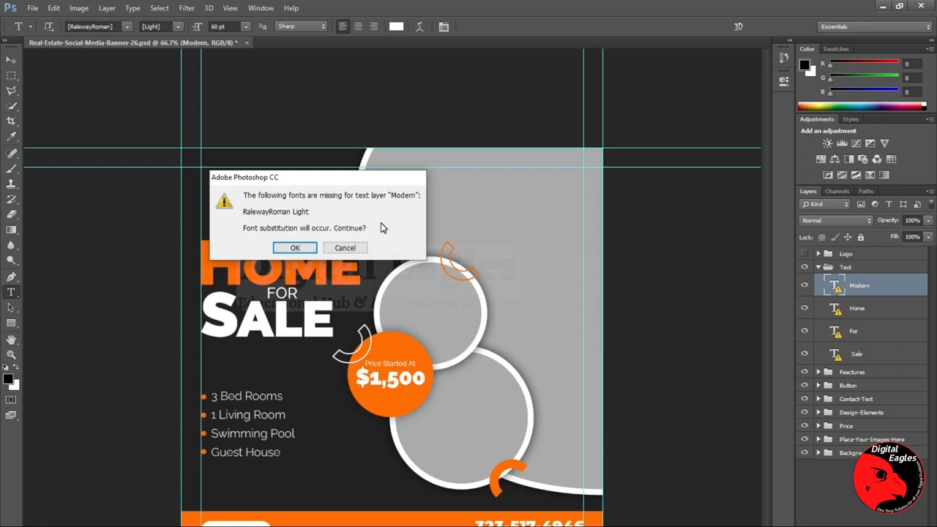
{"action": "left_click", "coordinate": [293, 247]}
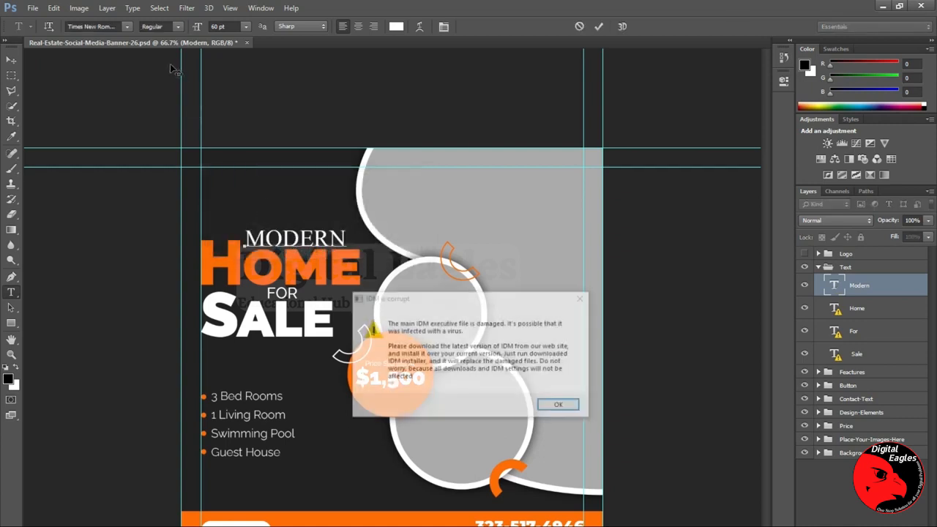
{"action": "left_click", "coordinate": [560, 406]}
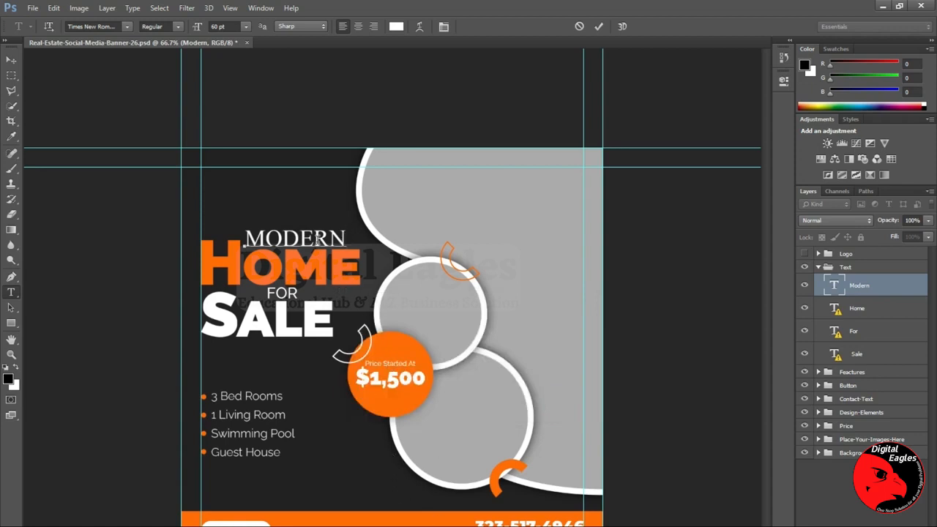
Replace the headline word MODERN with a person's name in capitals and move it slightly up above HOME
{"action": "left_click_drag", "start_coordinate": [346, 238], "coordinate": [249, 239]}
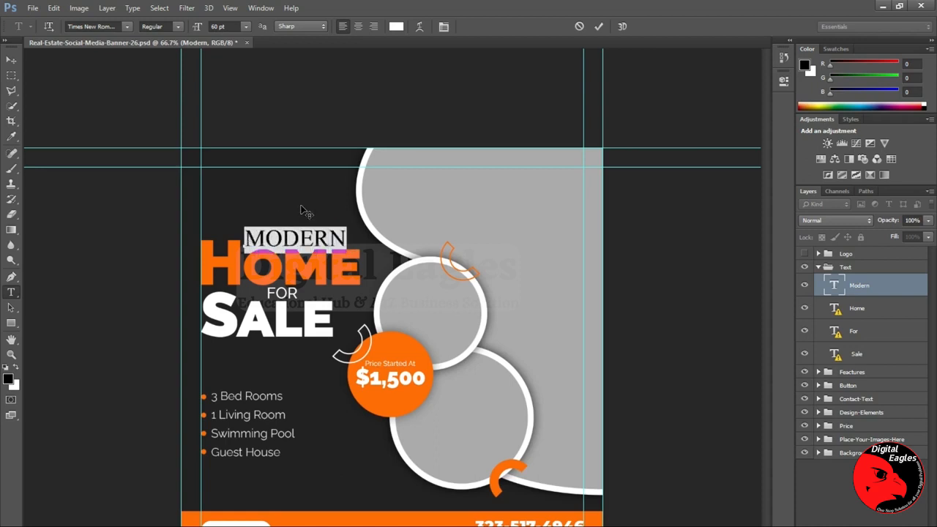
{"action": "key", "text": "BackSpace"}
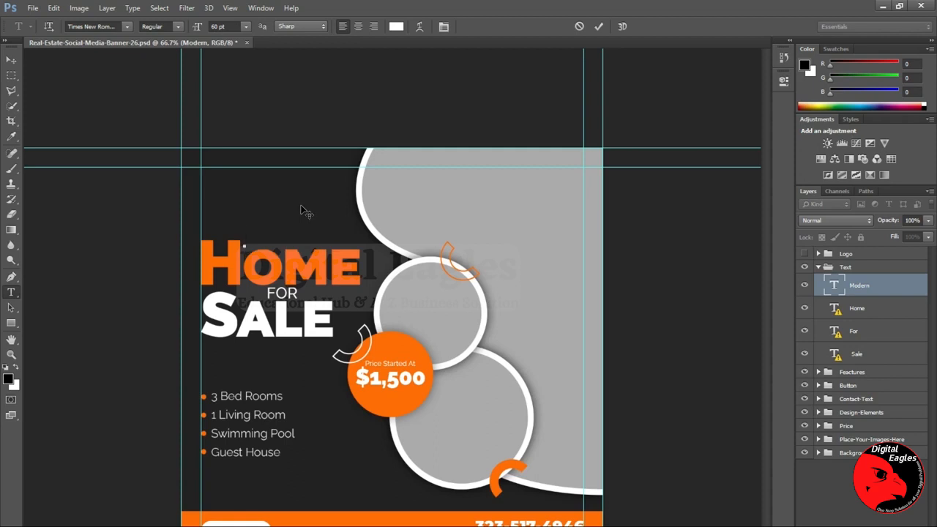
{"action": "type", "text": "ZAIB"}
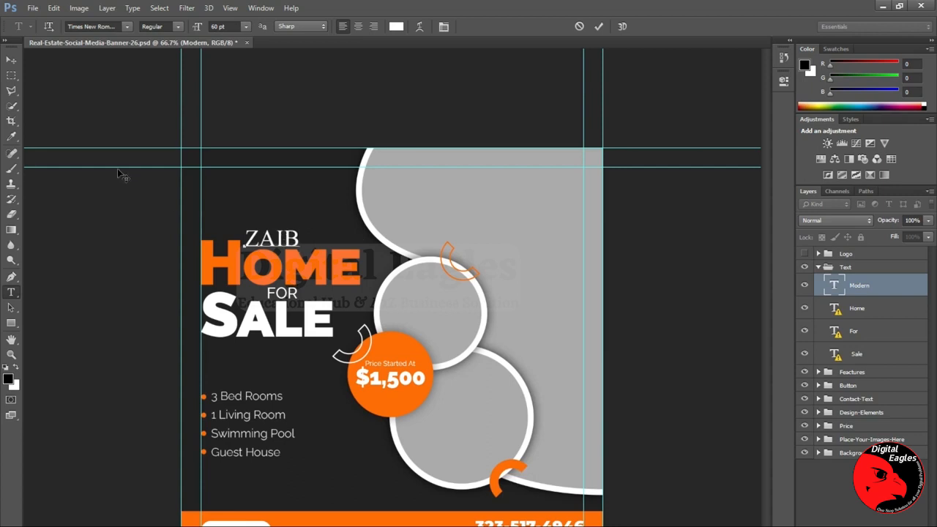
{"action": "left_click", "coordinate": [12, 59]}
{"action": "left_click_drag", "start_coordinate": [291, 243], "coordinate": [291, 238]}
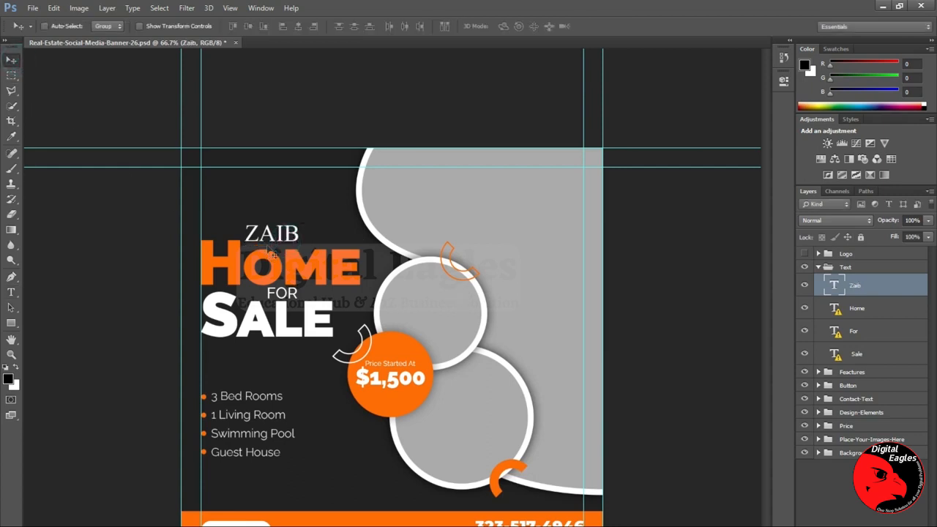
Replace the headline word HOME with PROPERTY using the Horizontal Type tool, accepting the font substitution
{"action": "left_click", "coordinate": [856, 310]}
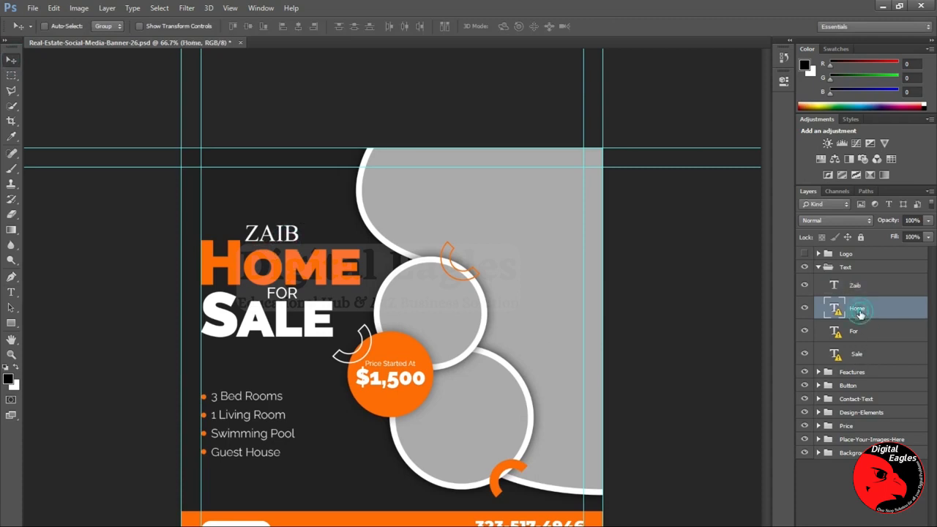
{"action": "left_click_drag", "start_coordinate": [12, 292], "coordinate": [68, 291]}
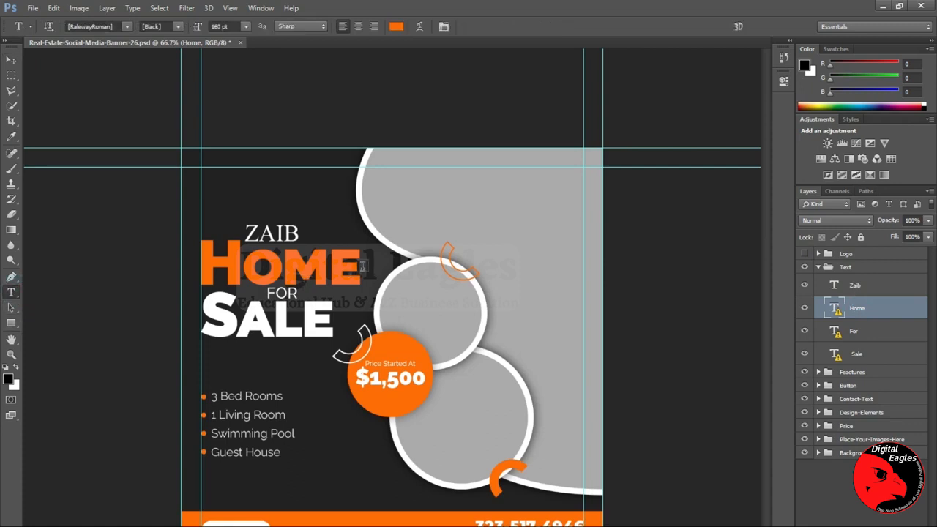
{"action": "left_click_drag", "start_coordinate": [360, 267], "coordinate": [196, 272]}
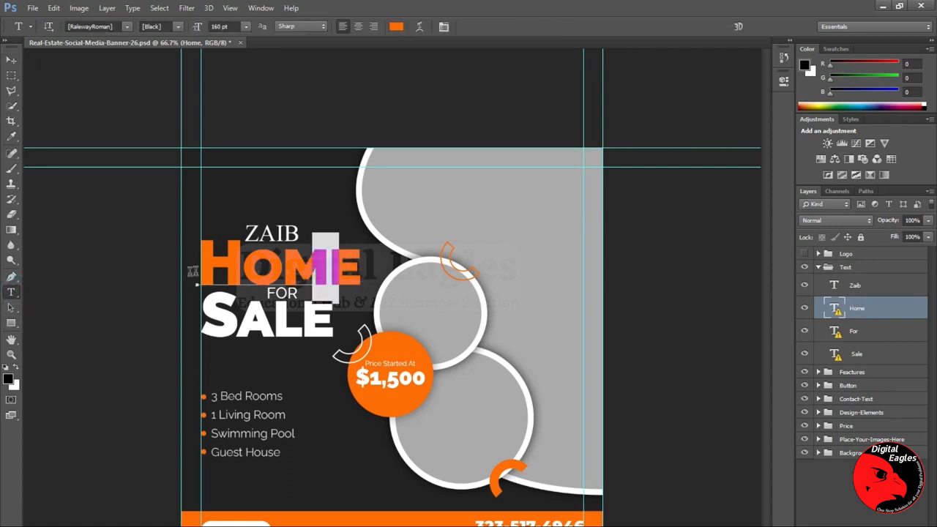
{"action": "left_click", "coordinate": [295, 247]}
{"action": "left_click_drag", "start_coordinate": [342, 267], "coordinate": [191, 263]}
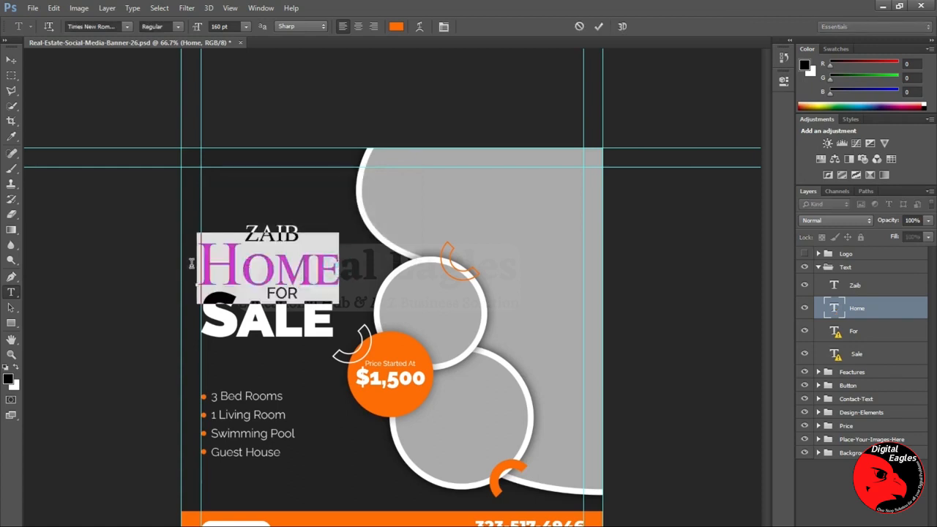
{"action": "key", "text": "BackSpace"}
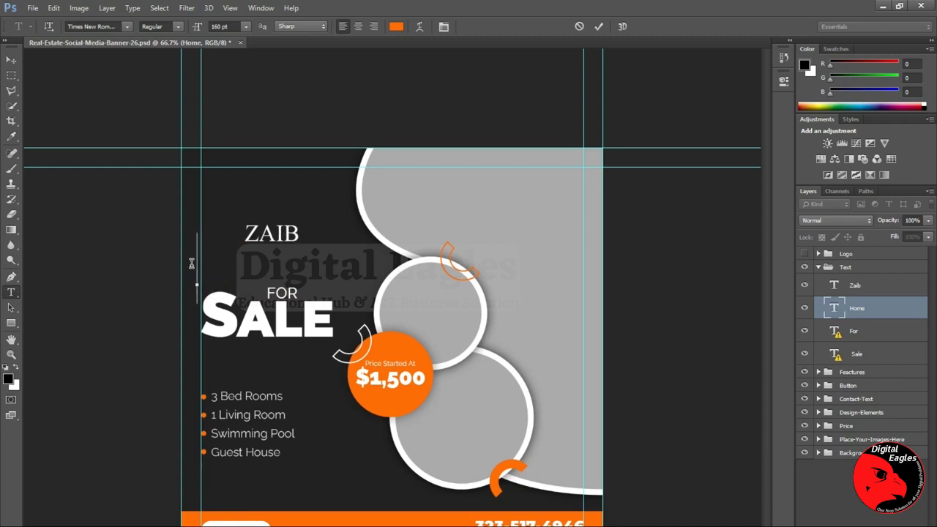
{"action": "type", "text": "PR"}
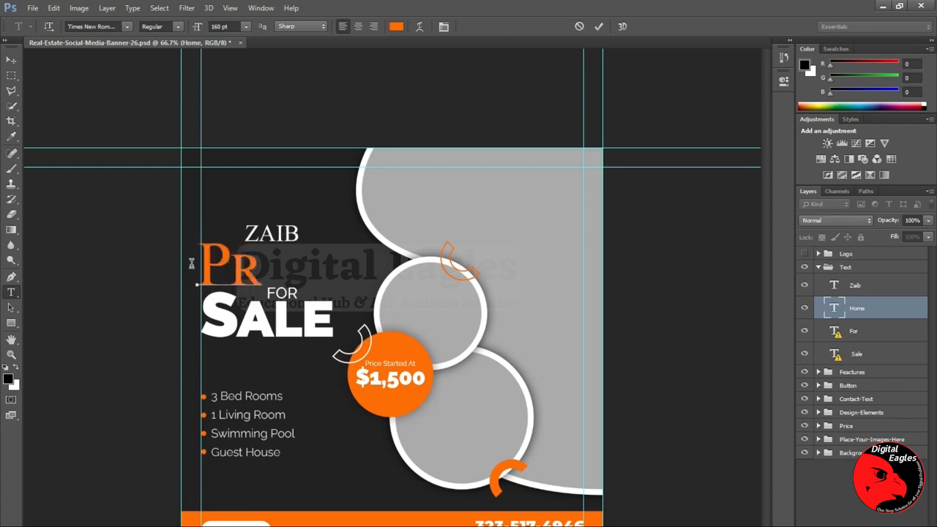
{"action": "type", "text": "OPERTY"}
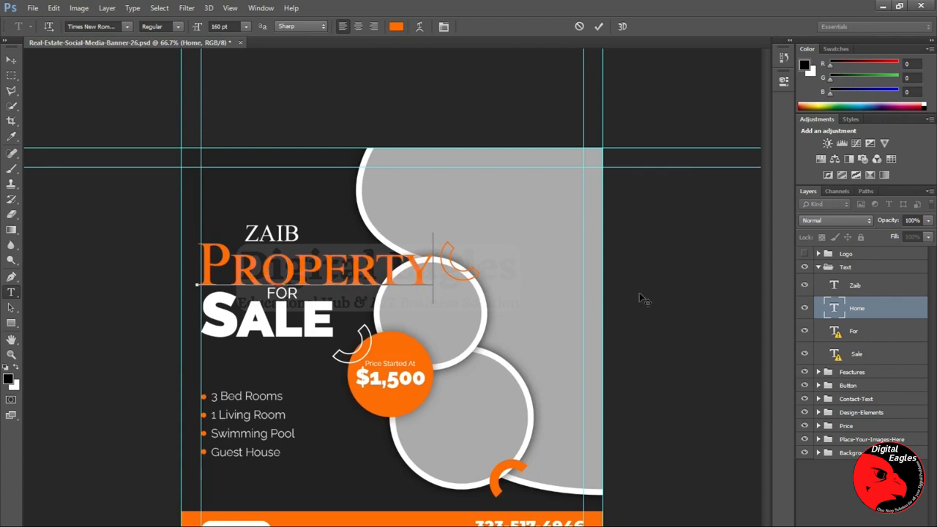
Set the PROPERTY text to 72 pt and move it slightly right and up, centring it under the name
{"action": "left_click_drag", "start_coordinate": [429, 270], "coordinate": [197, 272]}
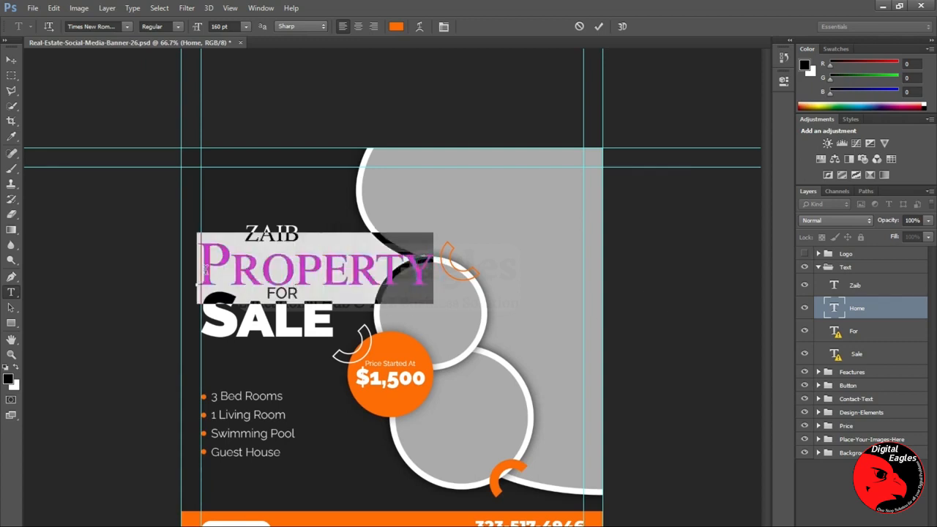
{"action": "left_click", "coordinate": [247, 27]}
{"action": "left_click", "coordinate": [232, 149]}
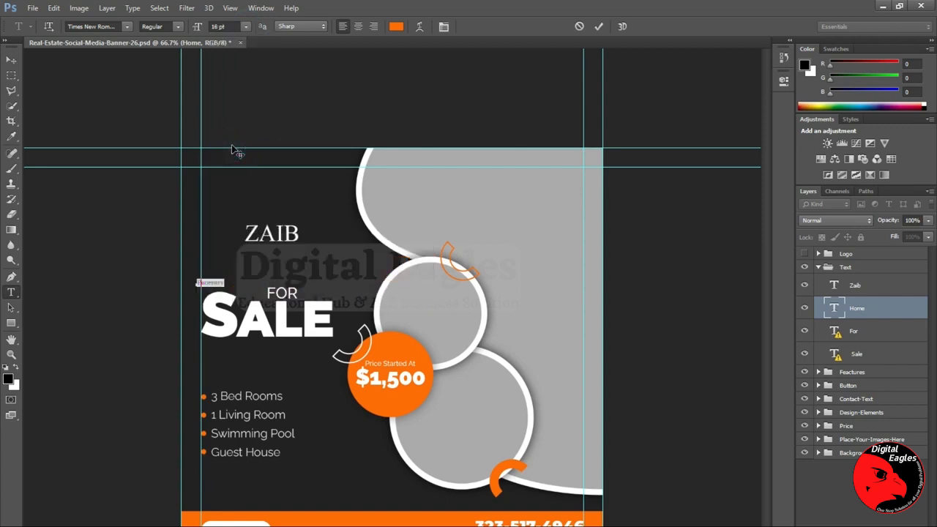
{"action": "left_click", "coordinate": [246, 27]}
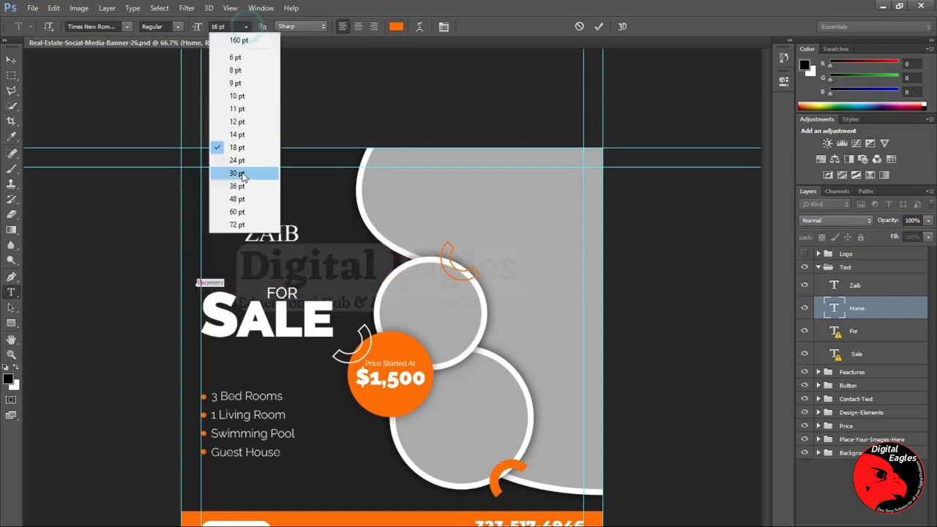
{"action": "left_click", "coordinate": [237, 223]}
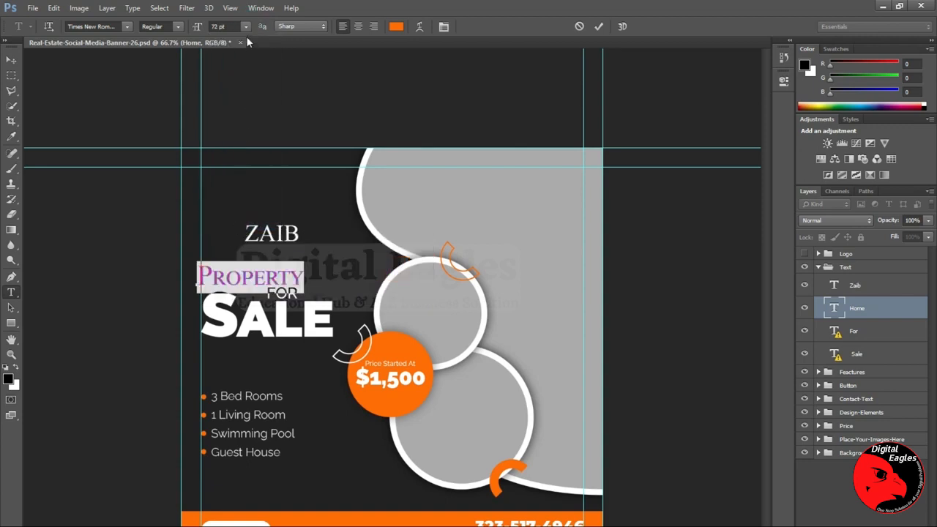
{"action": "left_click", "coordinate": [252, 285]}
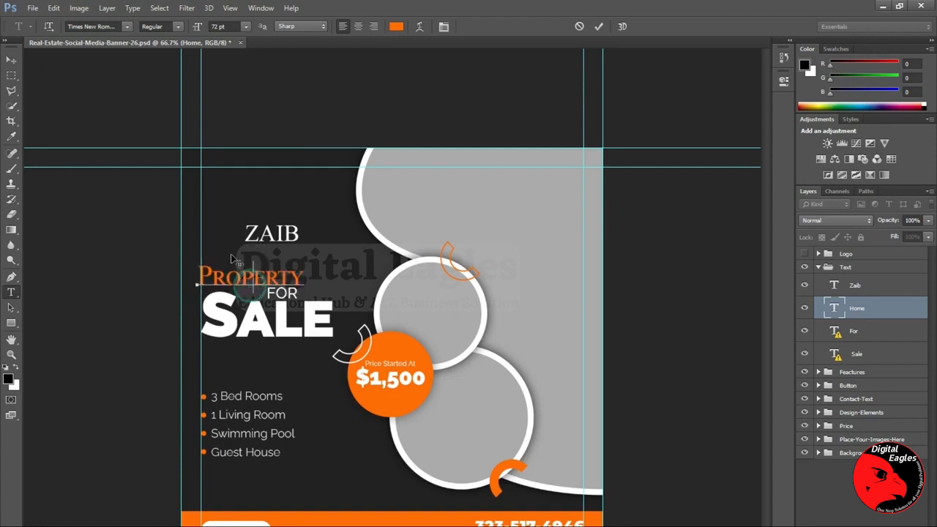
{"action": "left_click", "coordinate": [11, 59]}
{"action": "left_click_drag", "start_coordinate": [249, 285], "coordinate": [269, 280]}
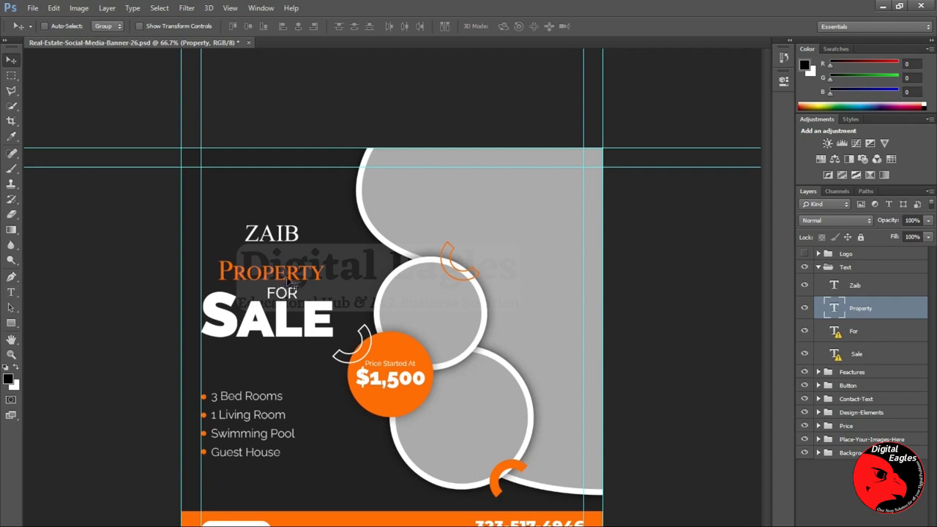
Try the Tw Cen MT Condensed Extra Bold font on the PROPERTY text, then apply a heavy Franklin Gothic font
{"action": "left_click", "coordinate": [11, 293]}
{"action": "left_click", "coordinate": [59, 297]}
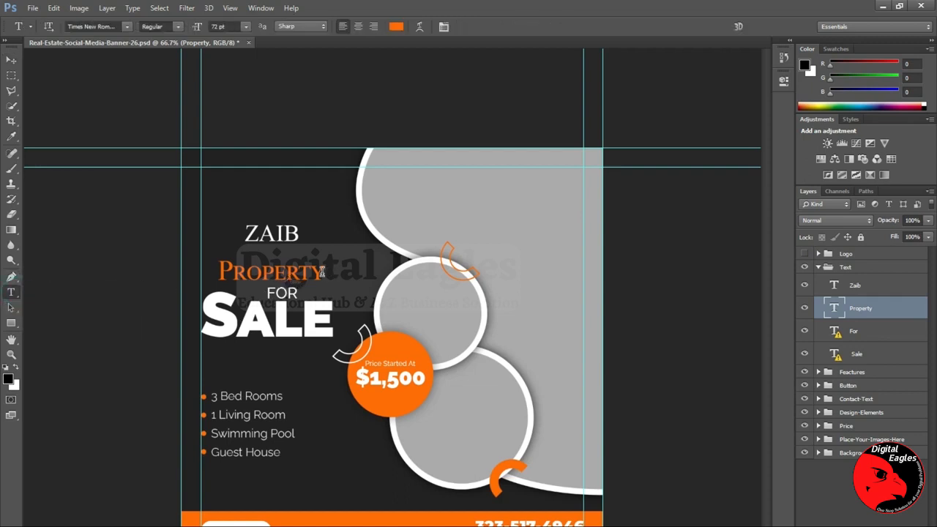
{"action": "left_click_drag", "start_coordinate": [330, 274], "coordinate": [217, 273]}
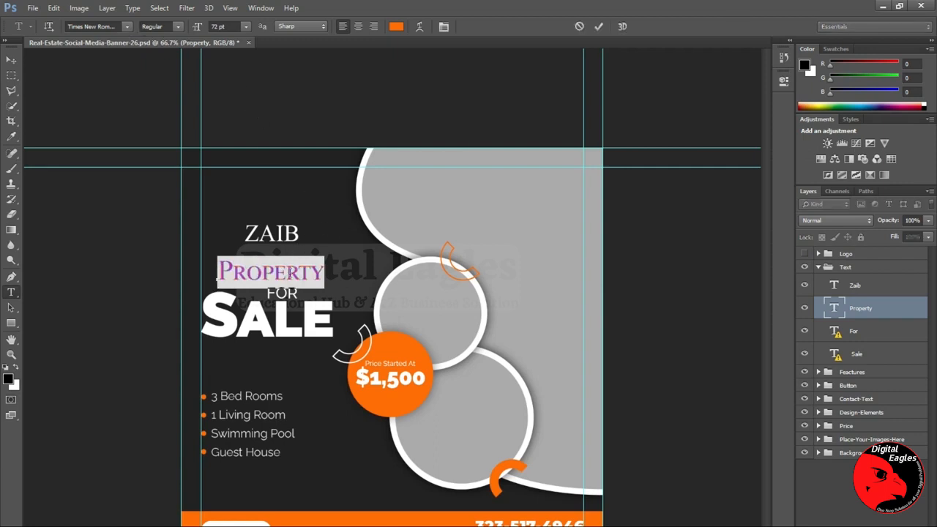
{"action": "left_click", "coordinate": [127, 27]}
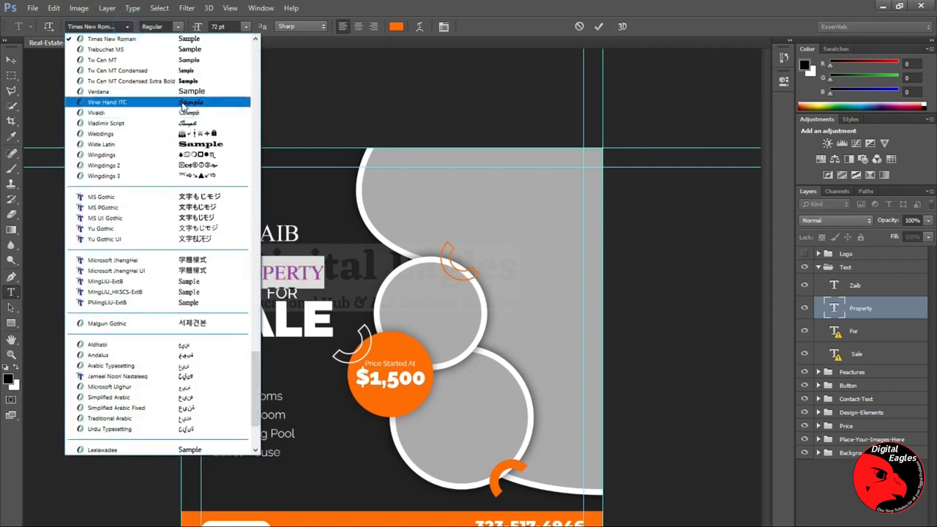
{"action": "left_click", "coordinate": [187, 81]}
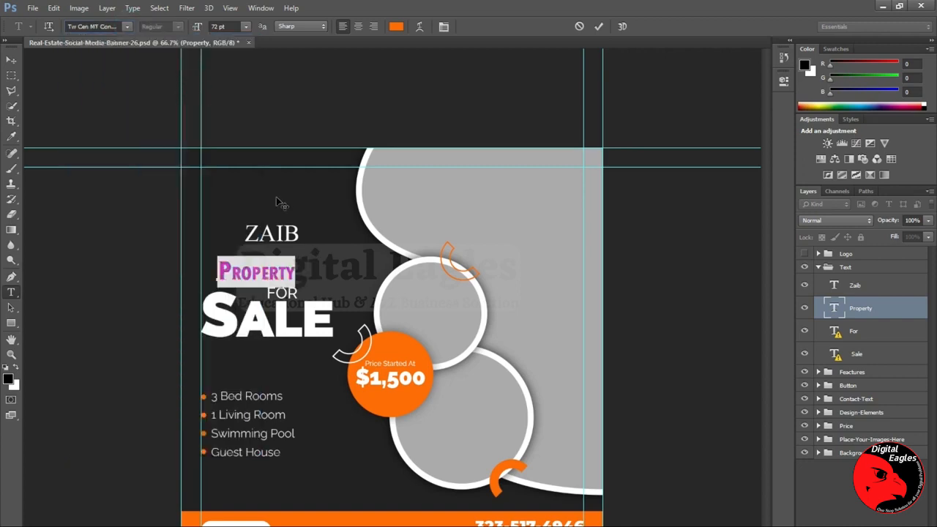
{"action": "left_click", "coordinate": [128, 27]}
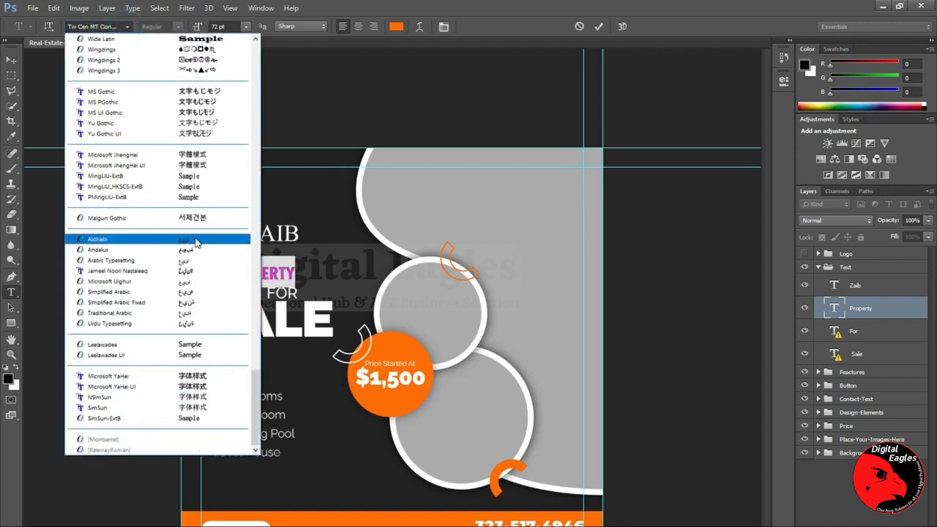
{"action": "scroll", "coordinate": [187, 187], "scroll_direction": "up", "scroll_amount": 5}
{"action": "scroll", "coordinate": [188, 187], "scroll_direction": "up", "scroll_amount": 15}
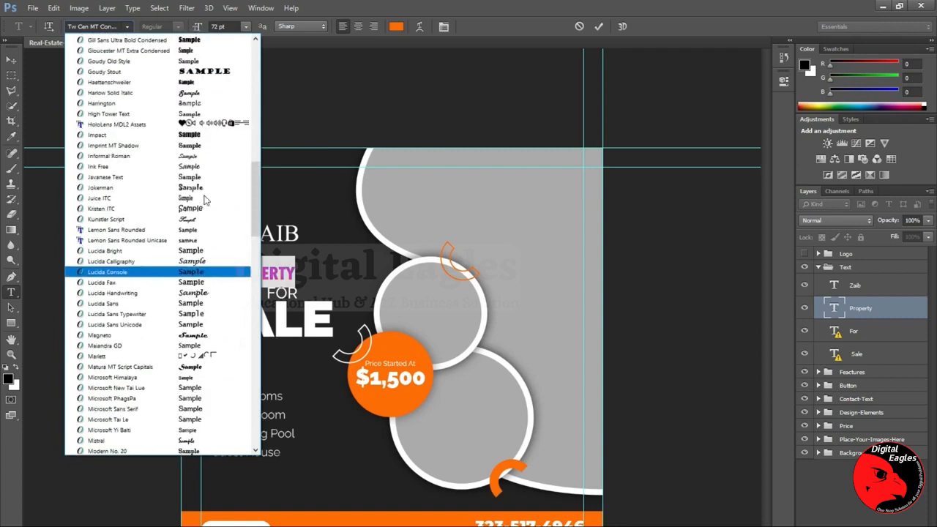
{"action": "left_click", "coordinate": [199, 229]}
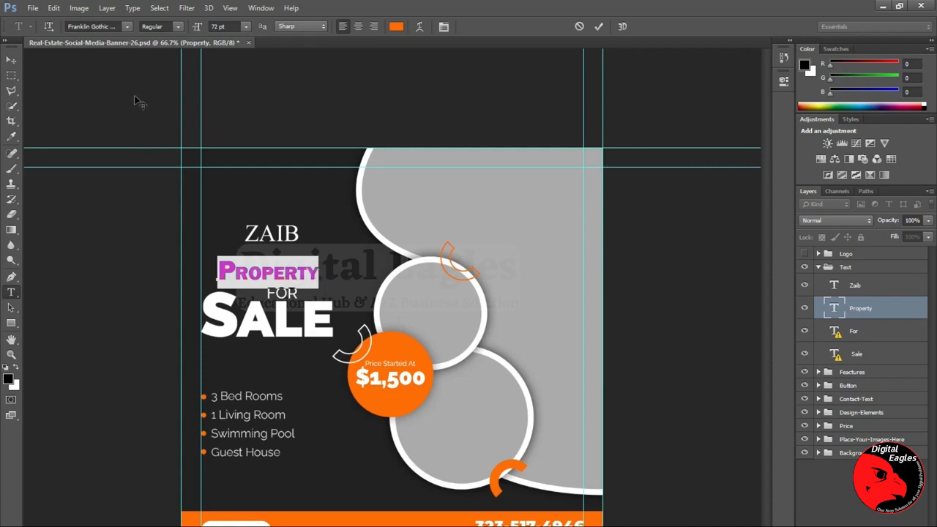
{"action": "left_click", "coordinate": [320, 267]}
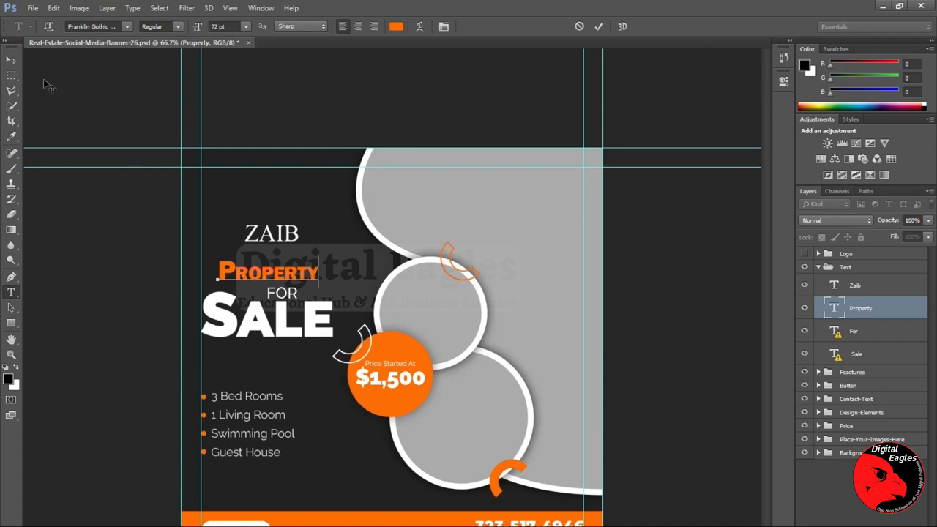
{"action": "left_click_drag", "start_coordinate": [319, 265], "coordinate": [221, 270]}
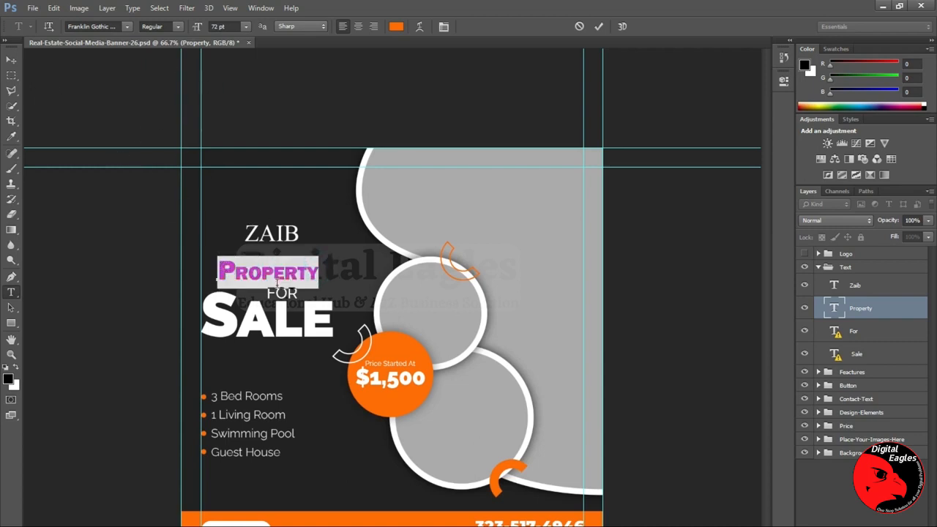
{"action": "key", "text": "ctrl+h"}
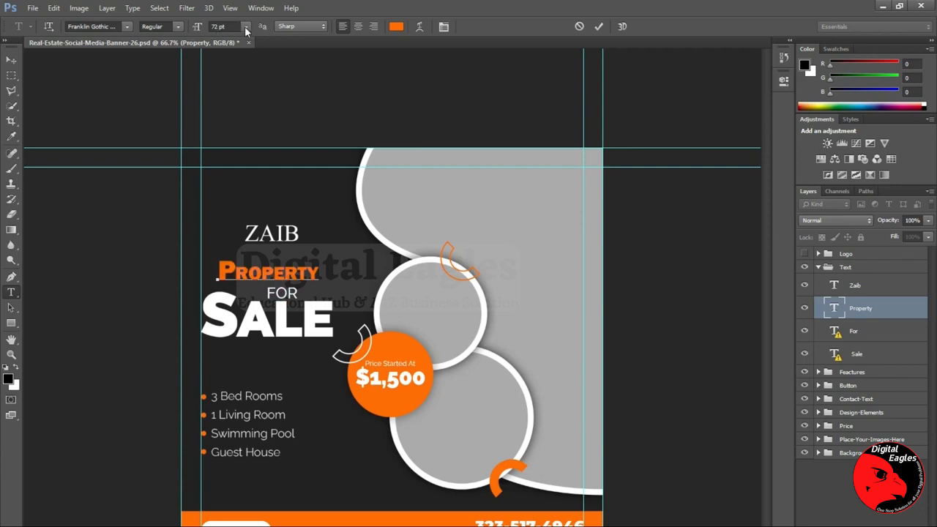
{"action": "left_click", "coordinate": [245, 27]}
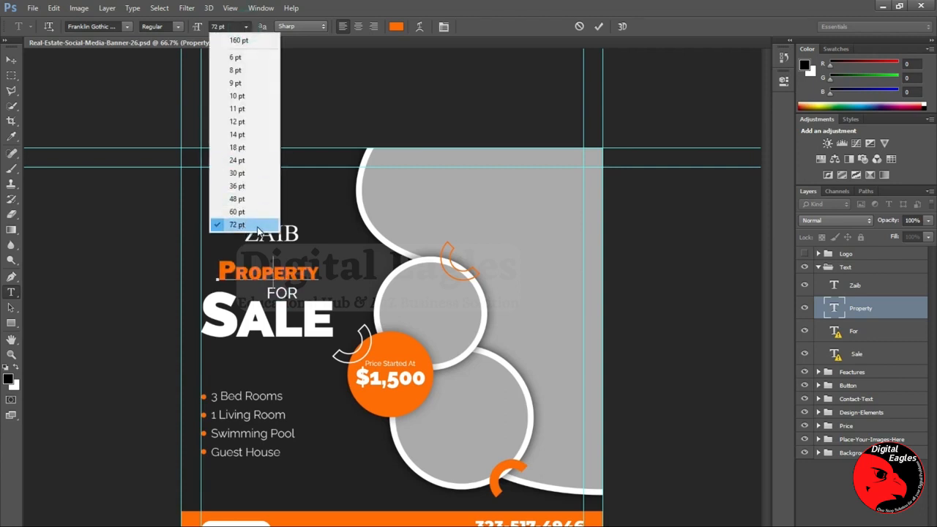
{"action": "left_click", "coordinate": [264, 273]}
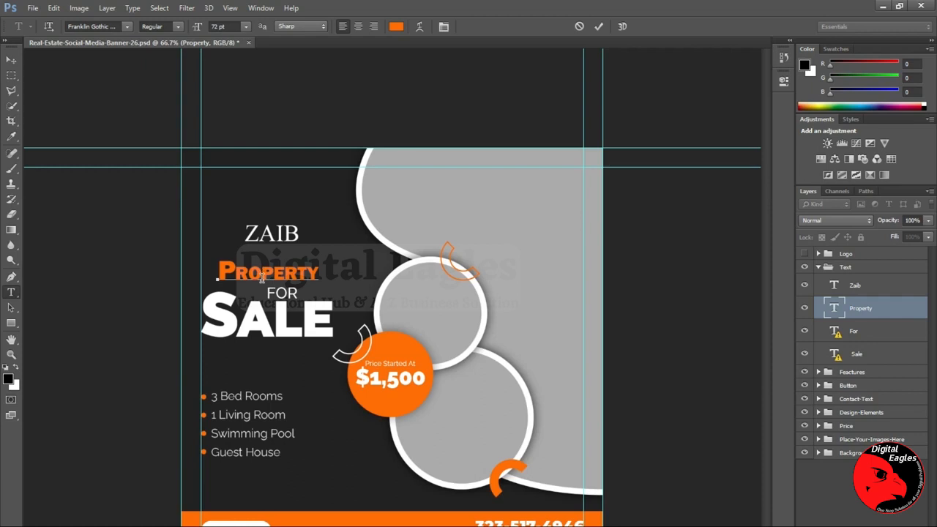
Scale the PROPERTY text up to about 127 pt and move it slightly left and down between the name and SALE
{"action": "key", "text": "ctrl"}
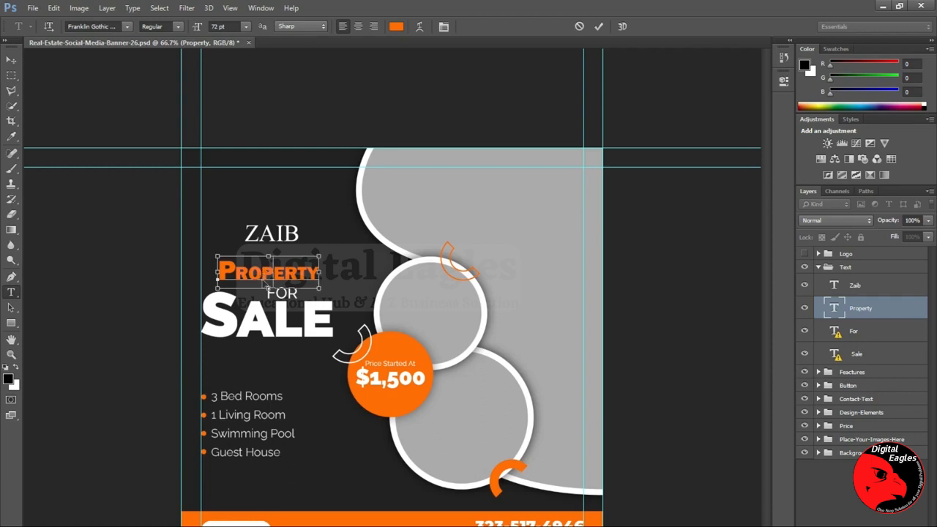
{"action": "key", "text": "ctrl+t"}
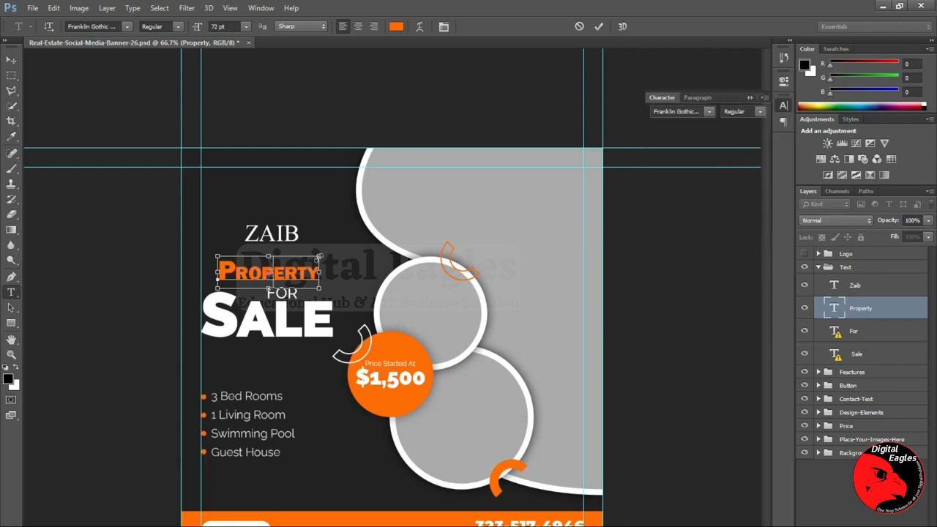
{"action": "left_click_drag", "start_coordinate": [319, 256], "coordinate": [404, 231]}
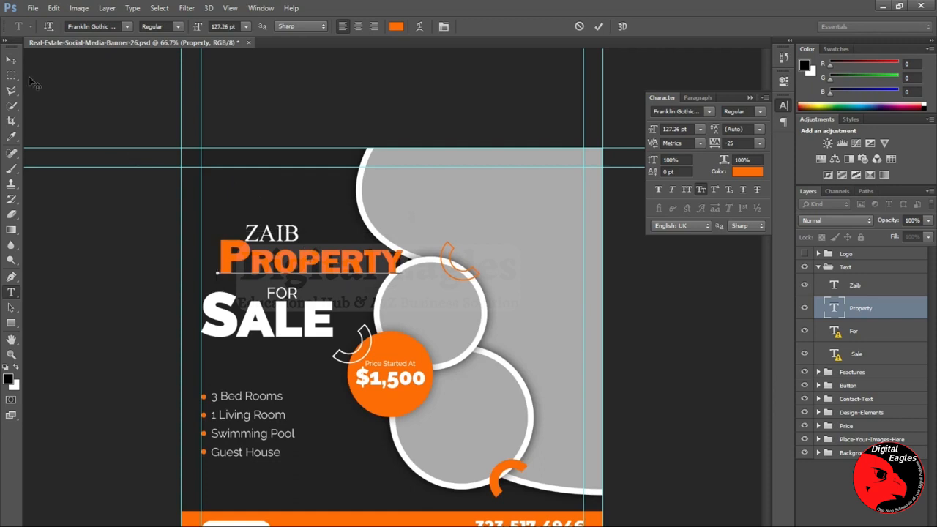
{"action": "left_click", "coordinate": [12, 59]}
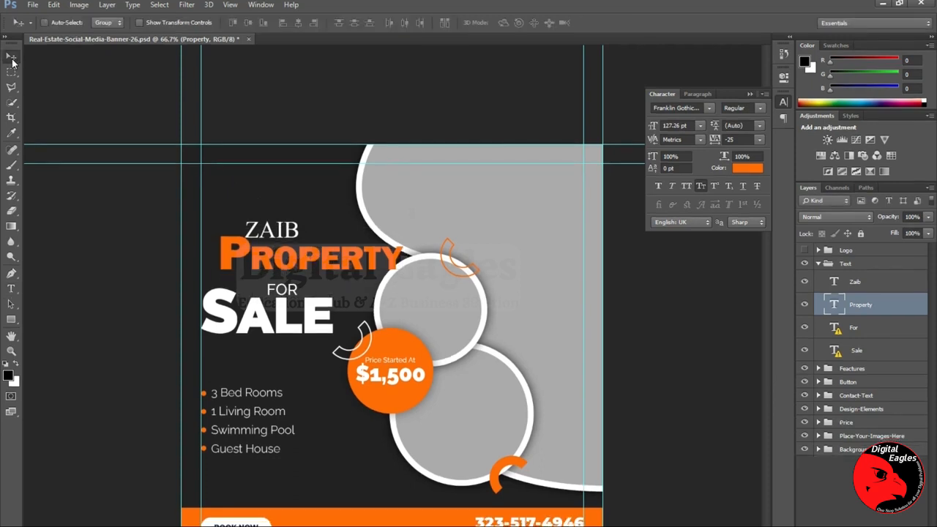
{"action": "left_click_drag", "start_coordinate": [286, 257], "coordinate": [276, 263]}
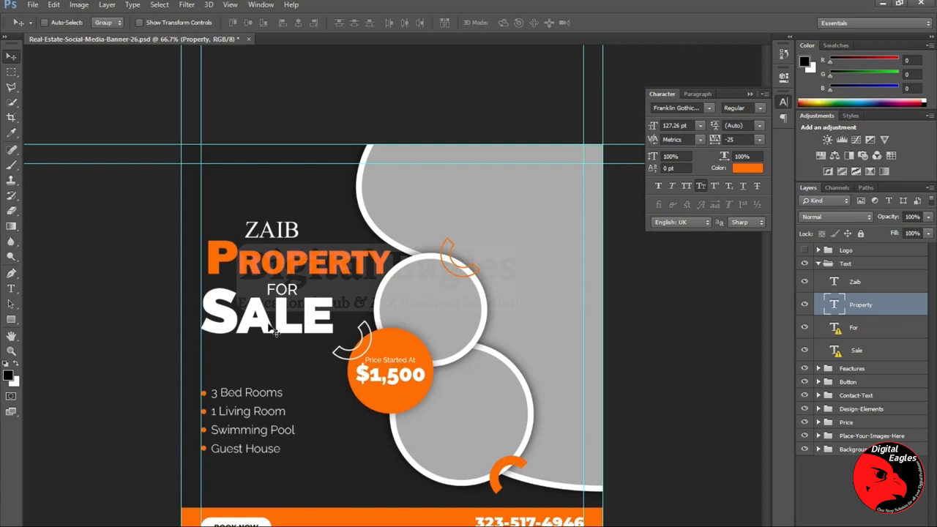
Hide the For layer and replace the headline word SALE with Dealers, accepting the font substitution
{"action": "left_click", "coordinate": [804, 327]}
{"action": "left_click", "coordinate": [862, 353]}
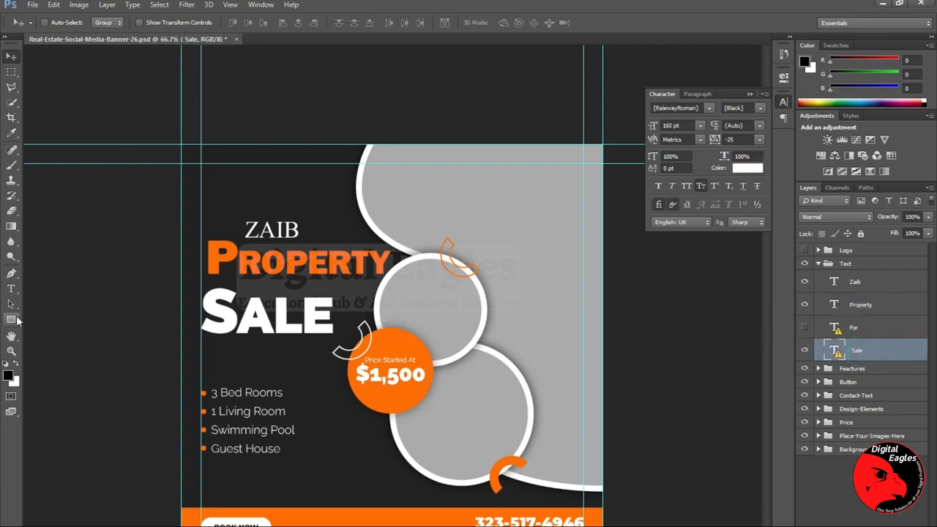
{"action": "left_click", "coordinate": [11, 288]}
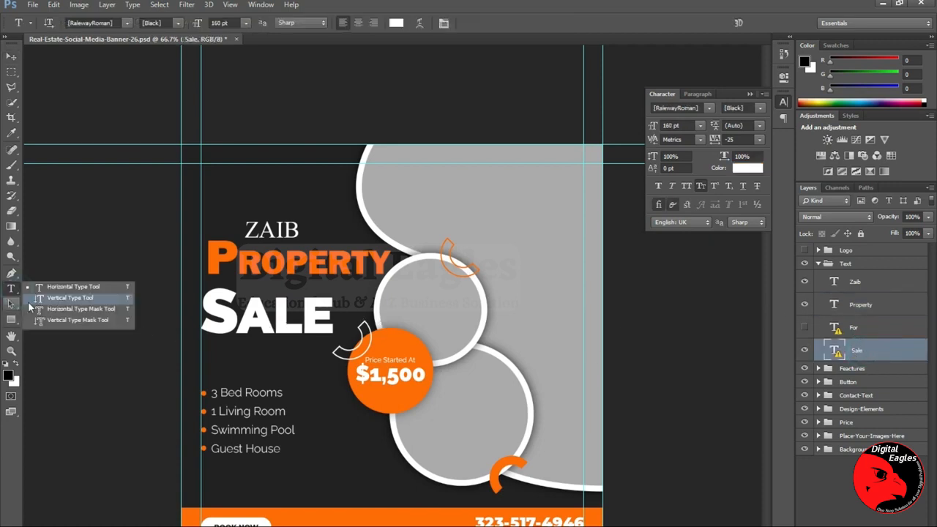
{"action": "left_click", "coordinate": [85, 289]}
{"action": "left_click", "coordinate": [329, 314]}
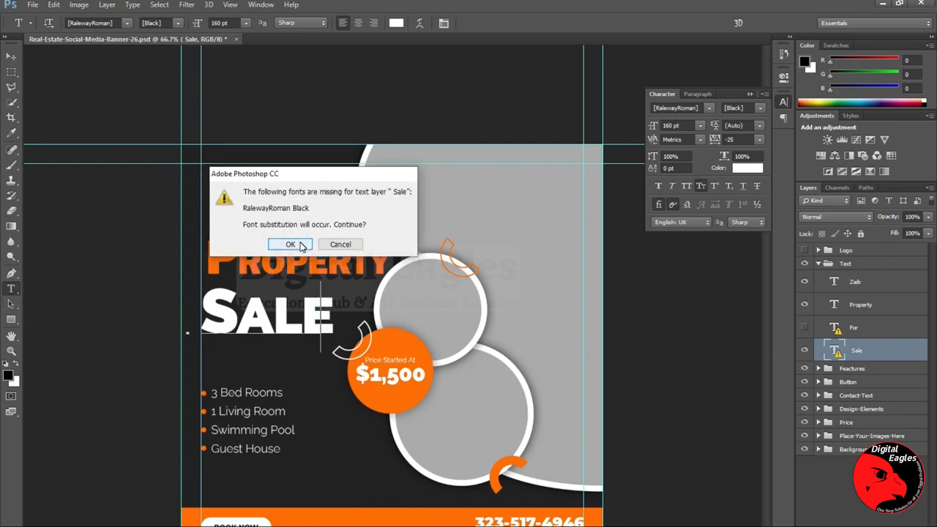
{"action": "left_click", "coordinate": [300, 246]}
{"action": "left_click_drag", "start_coordinate": [319, 307], "coordinate": [202, 306]}
{"action": "key", "text": "BackSpace"}
{"action": "type", "text": "Dealers"}
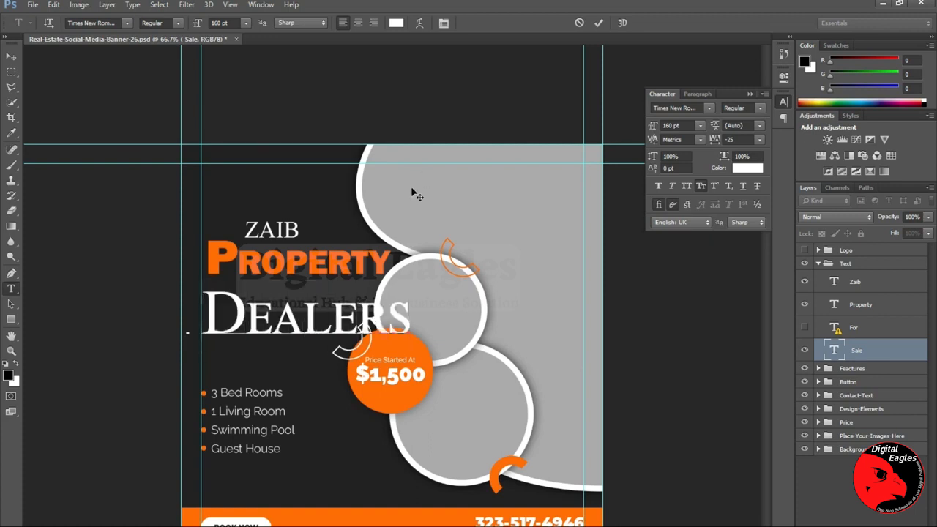
Scale the Dealers text down to about 134 pt and move it slightly left and up under PROPERTY
{"action": "left_click_drag", "start_coordinate": [407, 306], "coordinate": [221, 302]}
{"action": "left_click", "coordinate": [245, 22]}
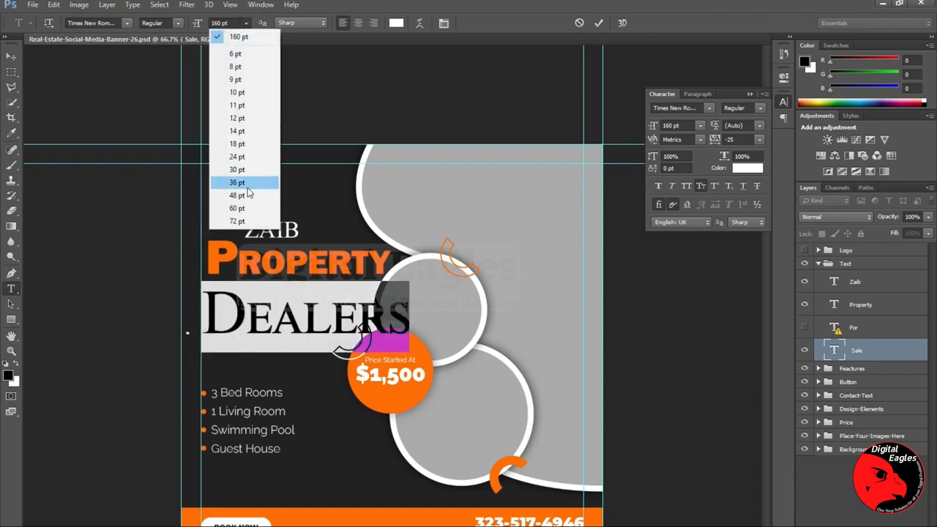
{"action": "left_click", "coordinate": [313, 281]}
{"action": "left_click", "coordinate": [313, 281]}
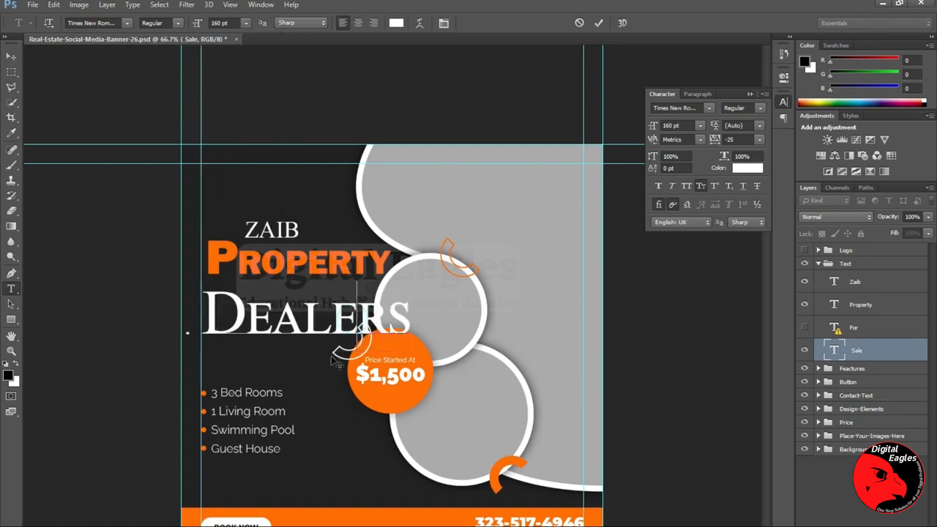
{"action": "key", "text": "ctrl"}
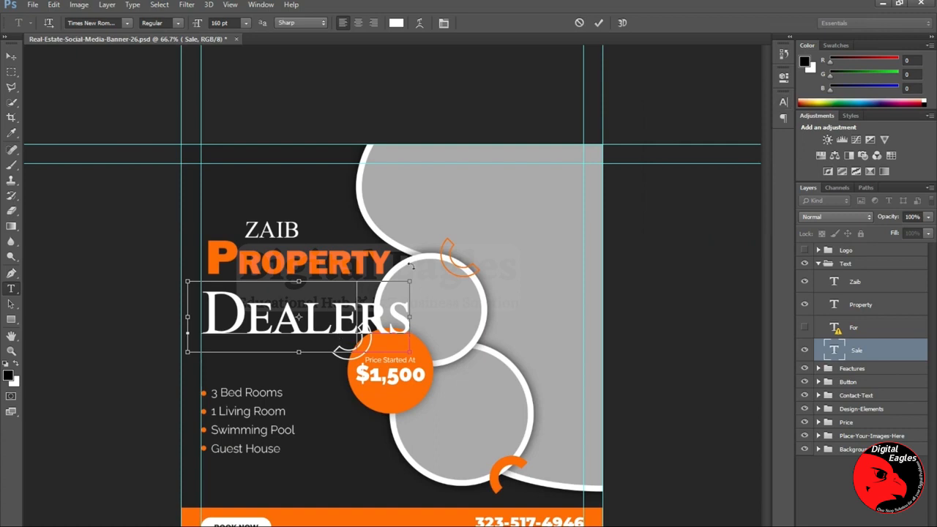
{"action": "left_click_drag", "start_coordinate": [403, 284], "coordinate": [380, 297]}
{"action": "left_click", "coordinate": [11, 56]}
{"action": "left_click_drag", "start_coordinate": [250, 327], "coordinate": [242, 318]}
Apply the Rockwell Extra Bold font to the Dealers text
{"action": "left_click_drag", "start_coordinate": [11, 288], "coordinate": [59, 289]}
{"action": "left_click_drag", "start_coordinate": [375, 310], "coordinate": [212, 306]}
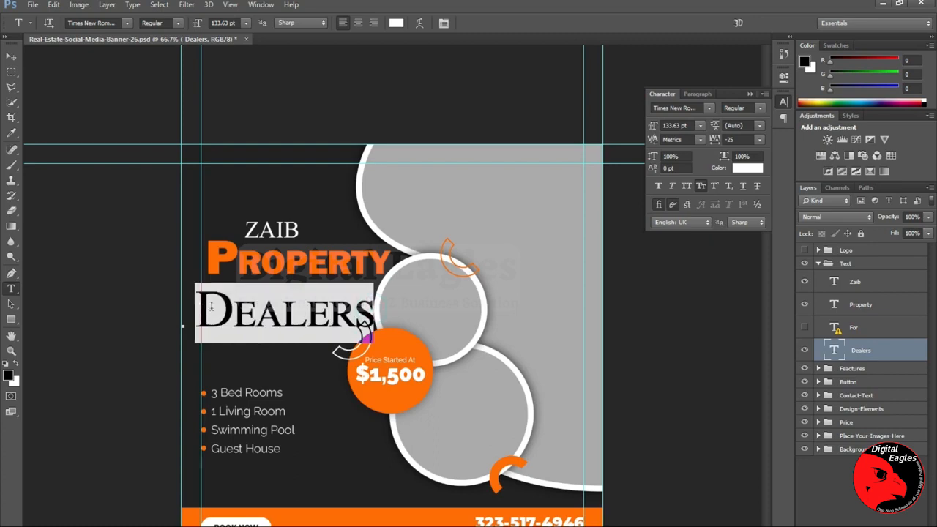
{"action": "left_click", "coordinate": [128, 22]}
{"action": "scroll", "coordinate": [184, 136], "scroll_direction": "up", "scroll_amount": 2}
{"action": "scroll", "coordinate": [185, 135], "scroll_direction": "up", "scroll_amount": 8}
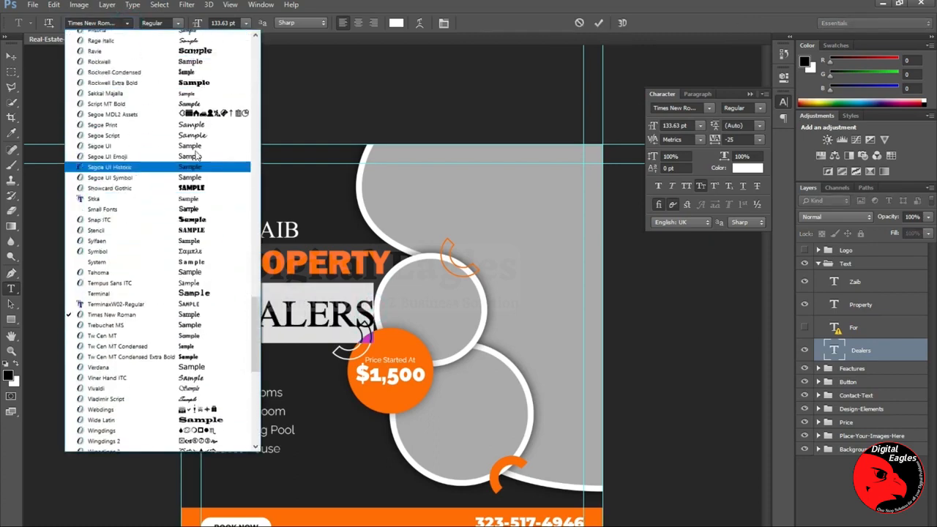
{"action": "left_click", "coordinate": [188, 87]}
{"action": "left_click", "coordinate": [339, 323]}
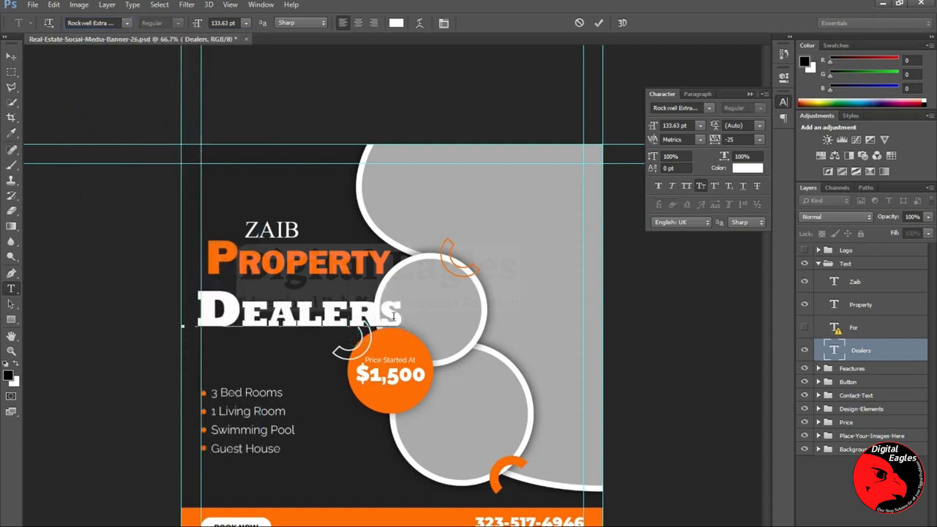
Scale the Dealers text down to about 109 pt and move it up and right, aligned with the start of PROPERTY
{"action": "left_click_drag", "start_coordinate": [397, 312], "coordinate": [194, 312]}
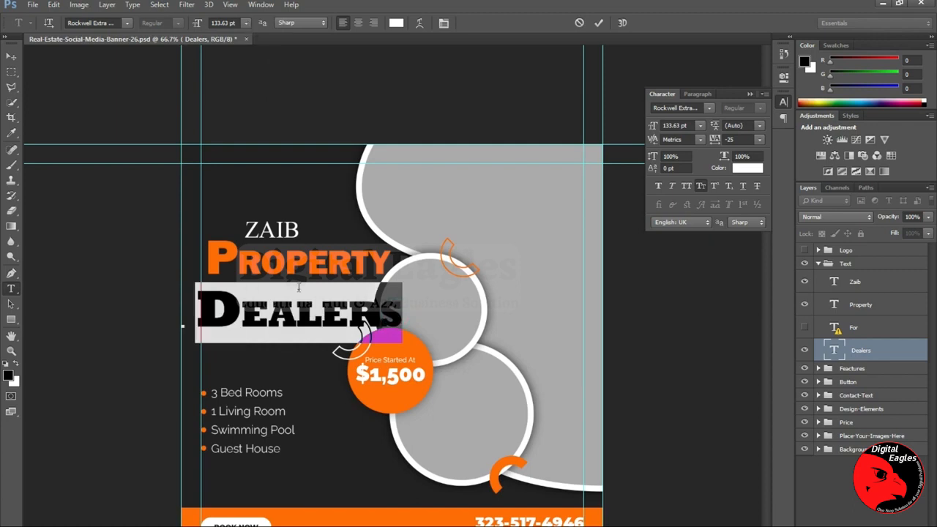
{"action": "left_click", "coordinate": [300, 299]}
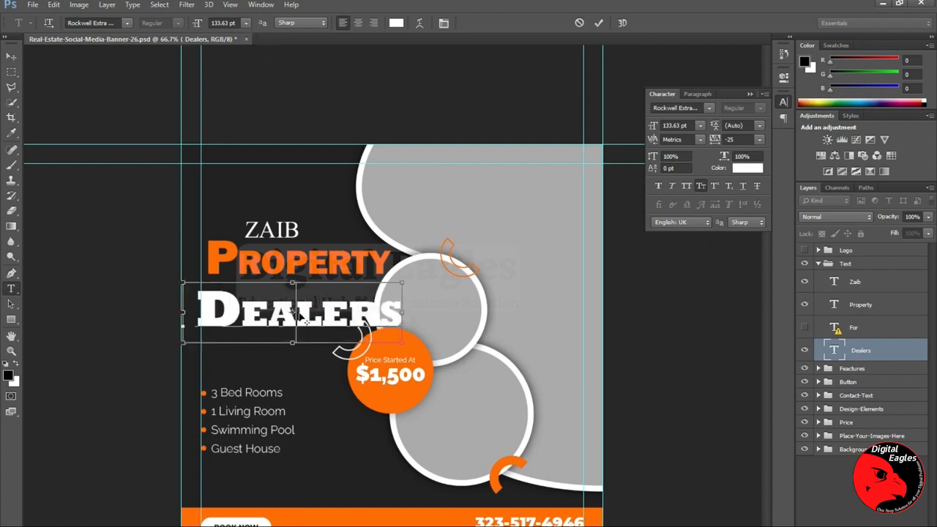
{"action": "key", "text": "ctrl+t"}
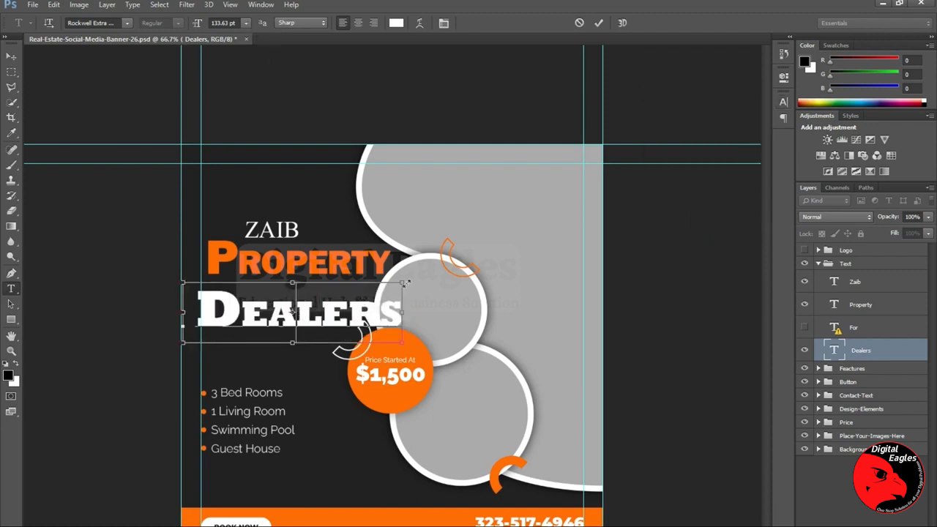
{"action": "key", "text": "ctrl+t"}
{"action": "key", "text": "ctrl+t"}
{"action": "key", "text": "ctrl+t"}
{"action": "left_click_drag", "start_coordinate": [405, 281], "coordinate": [358, 293]}
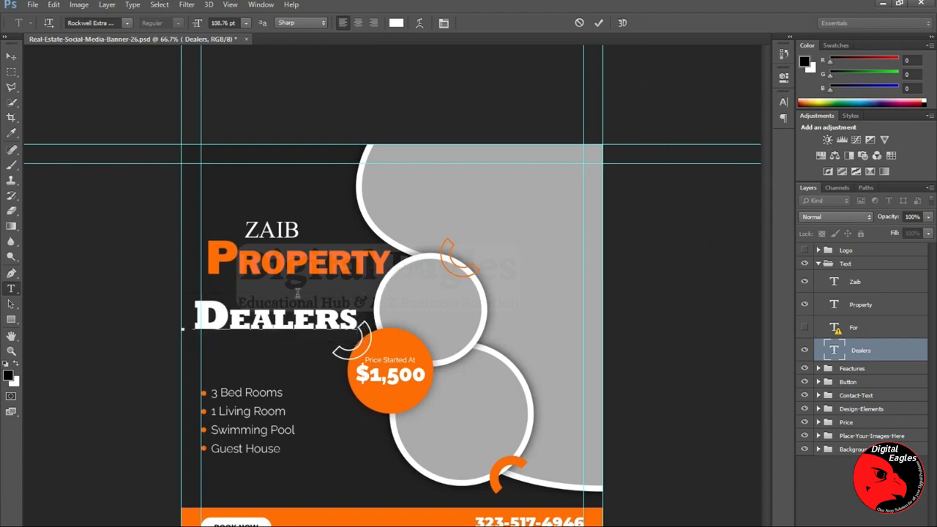
{"action": "left_click", "coordinate": [11, 56]}
{"action": "left_click_drag", "start_coordinate": [291, 321], "coordinate": [304, 305]}
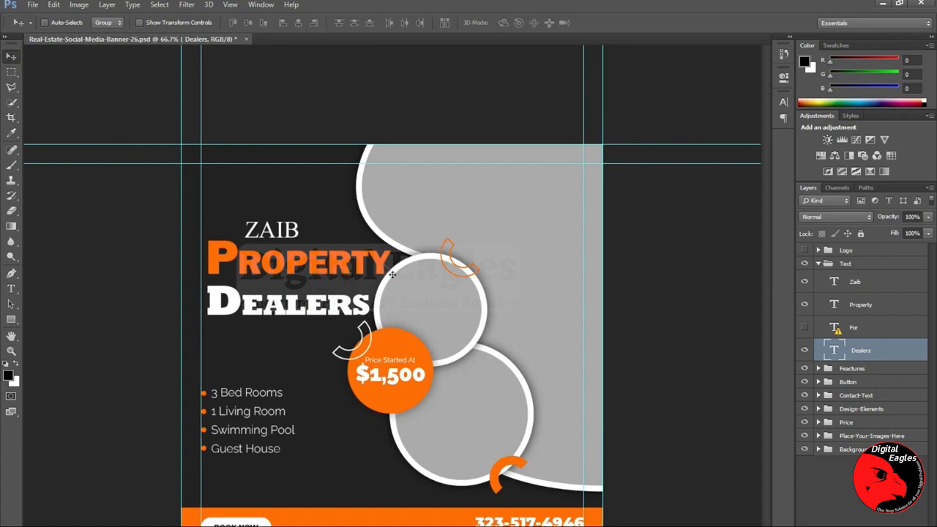
Shrink the Dealers text further to about 90 pt and move it slightly right and up, closer beneath PROPERTY
{"action": "left_click_drag", "start_coordinate": [11, 288], "coordinate": [55, 285]}
{"action": "left_click", "coordinate": [302, 301]}
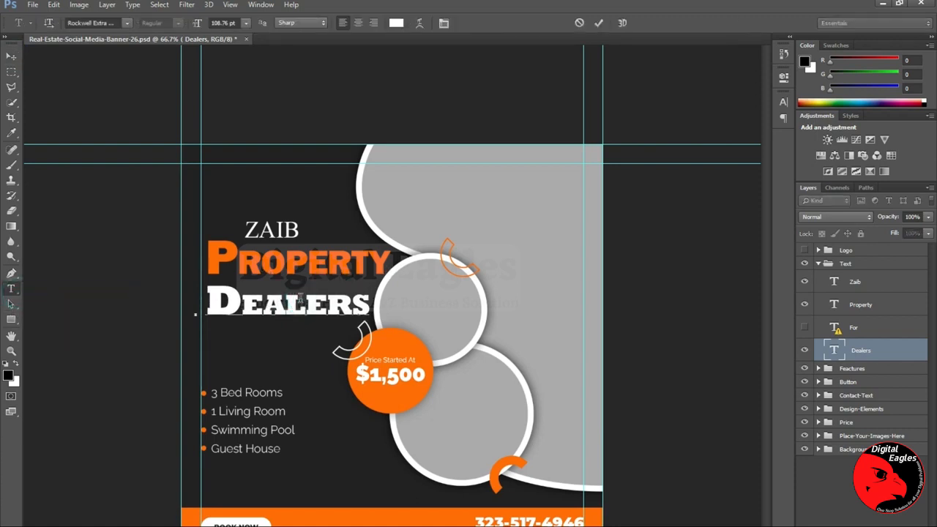
{"action": "left_click_drag", "start_coordinate": [368, 279], "coordinate": [328, 288]}
{"action": "left_click", "coordinate": [11, 57]}
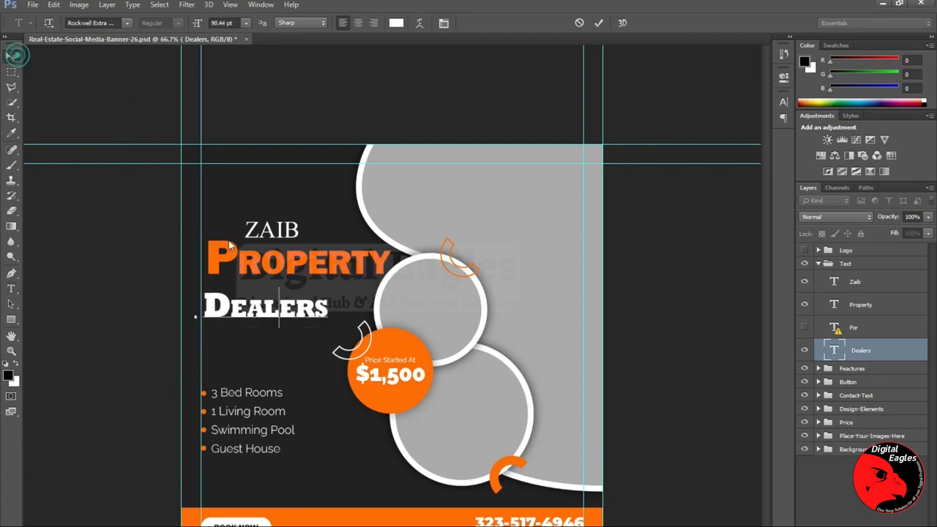
{"action": "left_click_drag", "start_coordinate": [259, 308], "coordinate": [278, 297]}
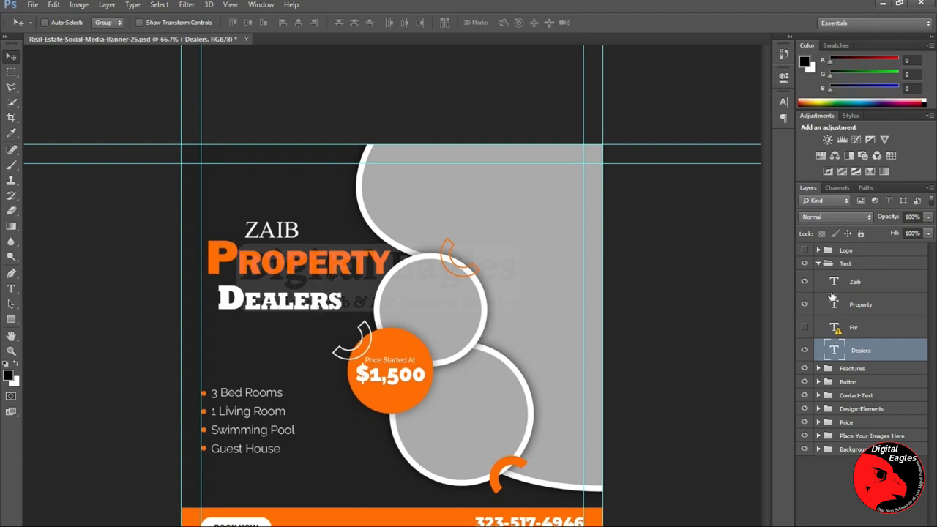
Collapse the Text group, expand the Feactures group and toggle the Circles layer's visibility to identify the bullets
{"action": "left_click", "coordinate": [818, 264]}
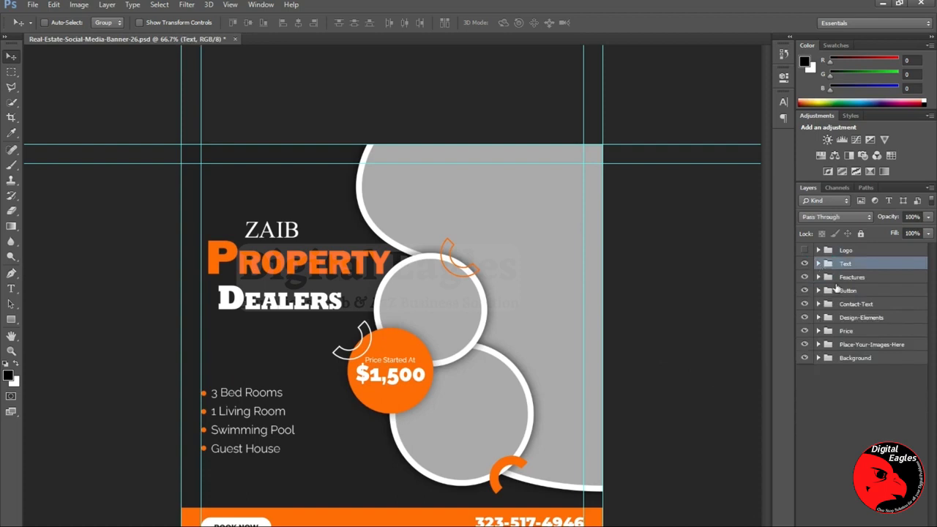
{"action": "left_click", "coordinate": [854, 278]}
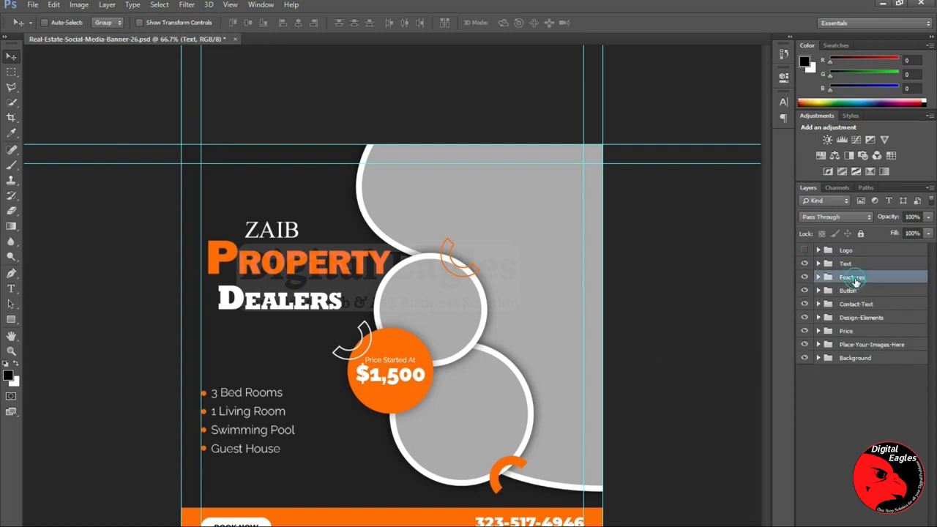
{"action": "left_click", "coordinate": [818, 278]}
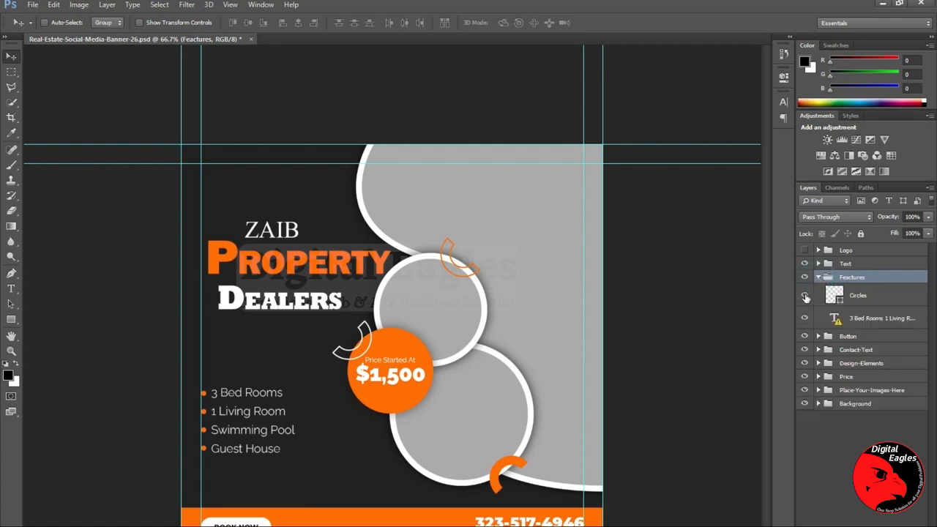
{"action": "left_click", "coordinate": [804, 295]}
{"action": "left_click", "coordinate": [804, 295]}
Open the four-line features list text for editing, accepting the font substitution
{"action": "left_click", "coordinate": [868, 319]}
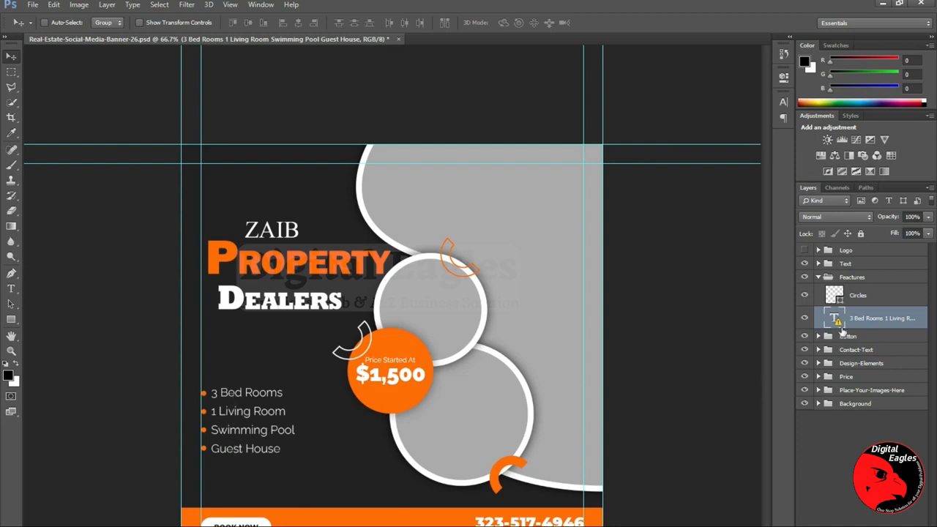
{"action": "left_click_drag", "start_coordinate": [11, 288], "coordinate": [58, 288]}
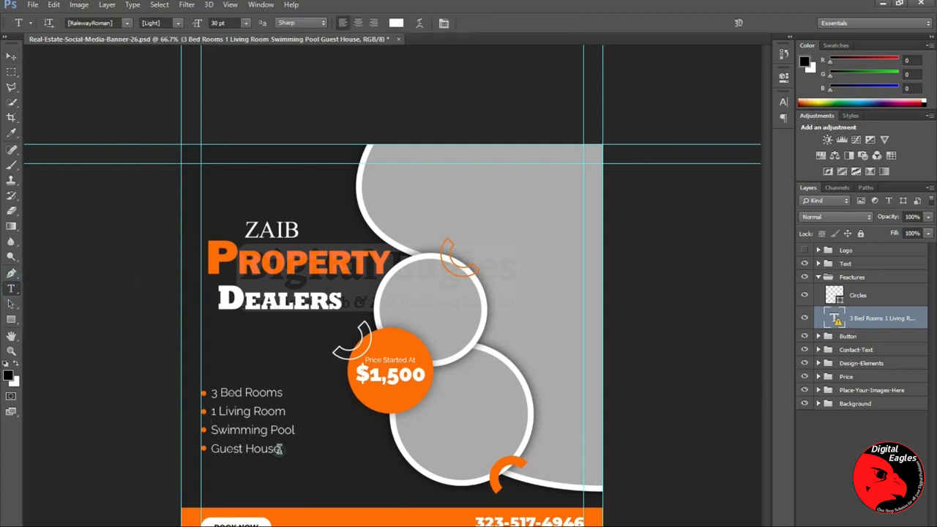
{"action": "left_click", "coordinate": [278, 449]}
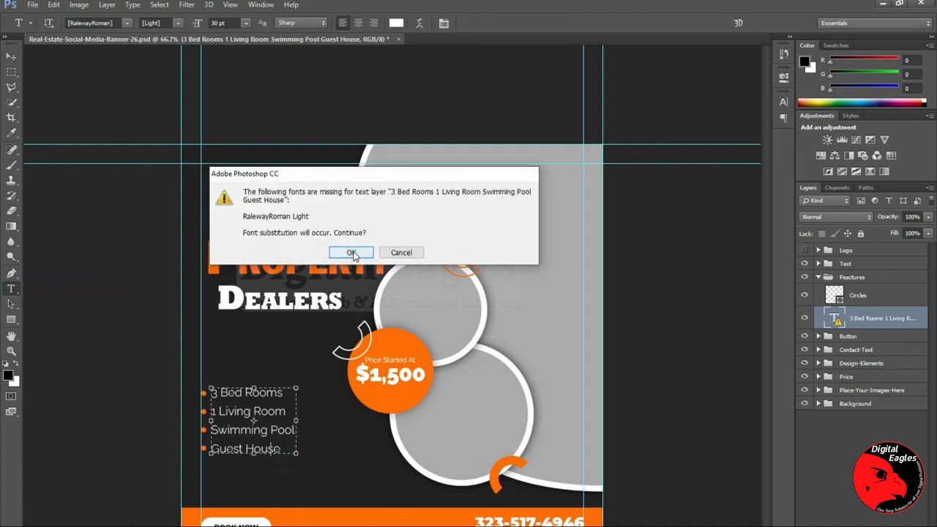
{"action": "left_click", "coordinate": [352, 252]}
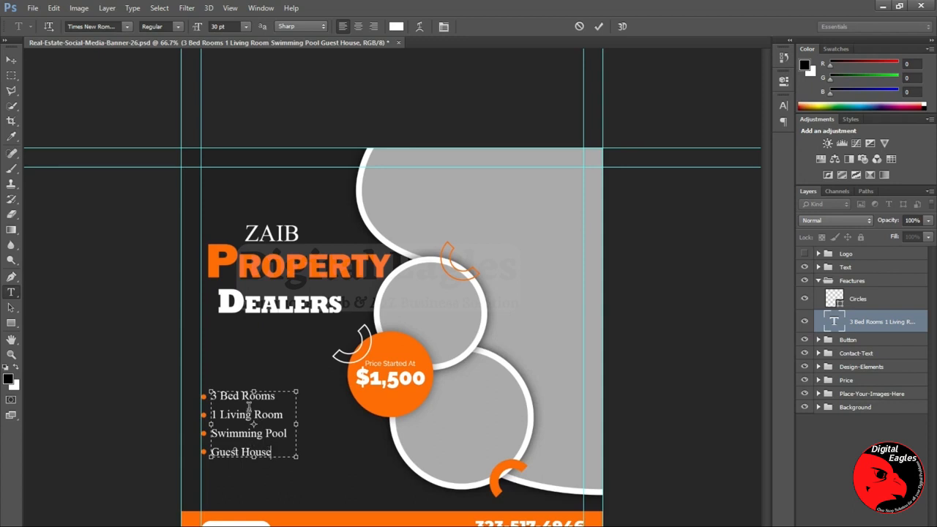
Try deleting the whole features list text, then restore it and leave text editing
{"action": "left_click_drag", "start_coordinate": [273, 452], "coordinate": [212, 389]}
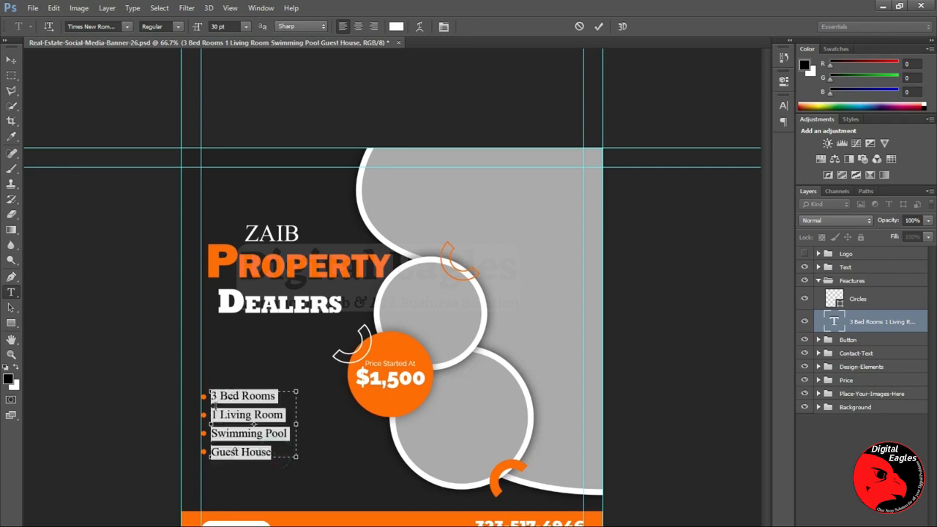
{"action": "left_click_drag", "start_coordinate": [259, 452], "coordinate": [213, 388]}
{"action": "key", "text": "BackSpace"}
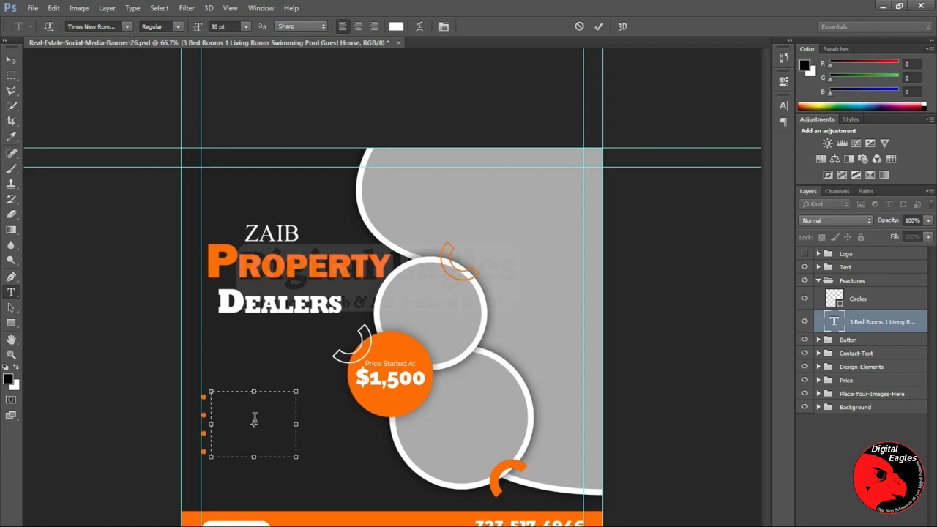
{"action": "key", "text": "ctrl"}
{"action": "key", "text": "ctrl+a"}
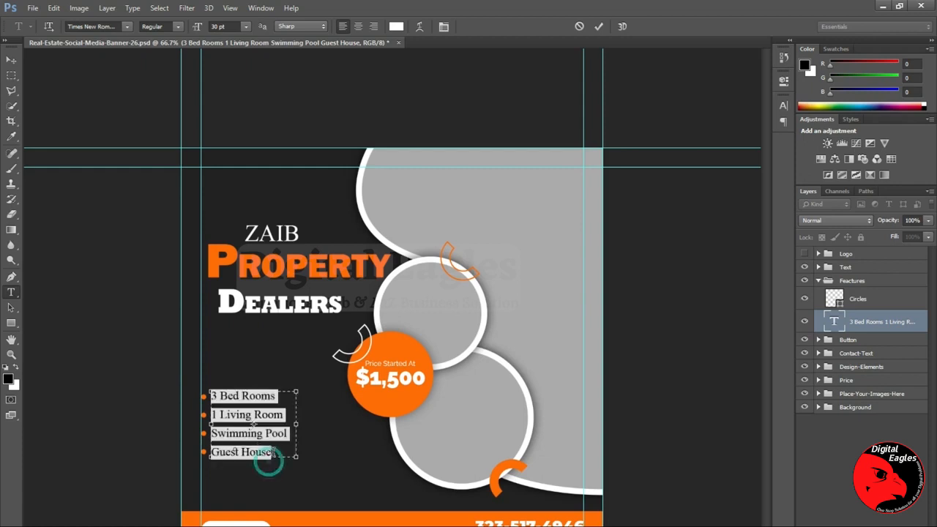
{"action": "left_click", "coordinate": [269, 455]}
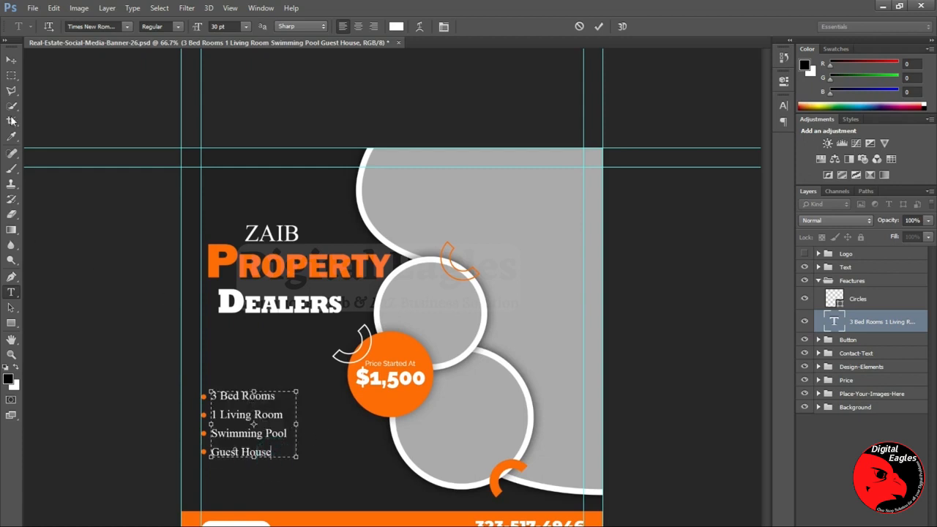
{"action": "left_click", "coordinate": [11, 59]}
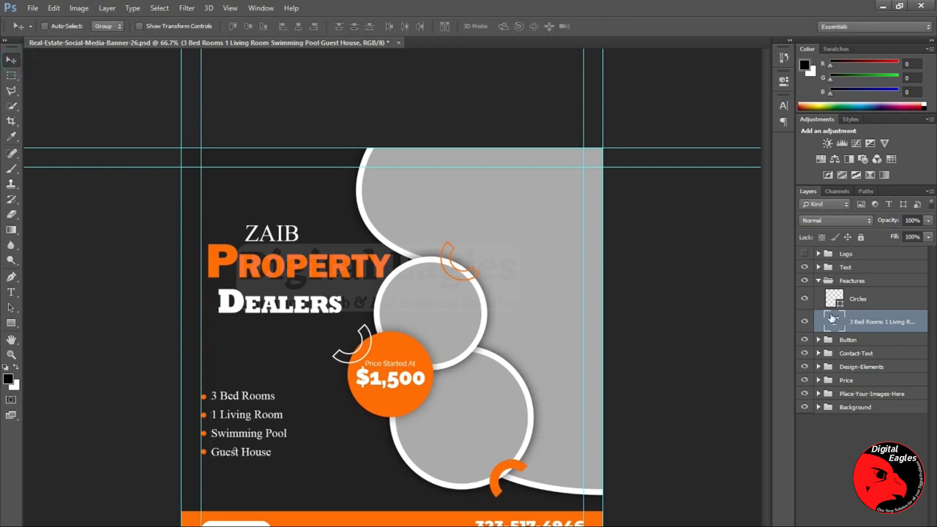
Collapse the Feactures group and examine the Button group by toggling the visibility of the group and its Book Now layer
{"action": "left_click", "coordinate": [818, 281]}
{"action": "left_click", "coordinate": [819, 294]}
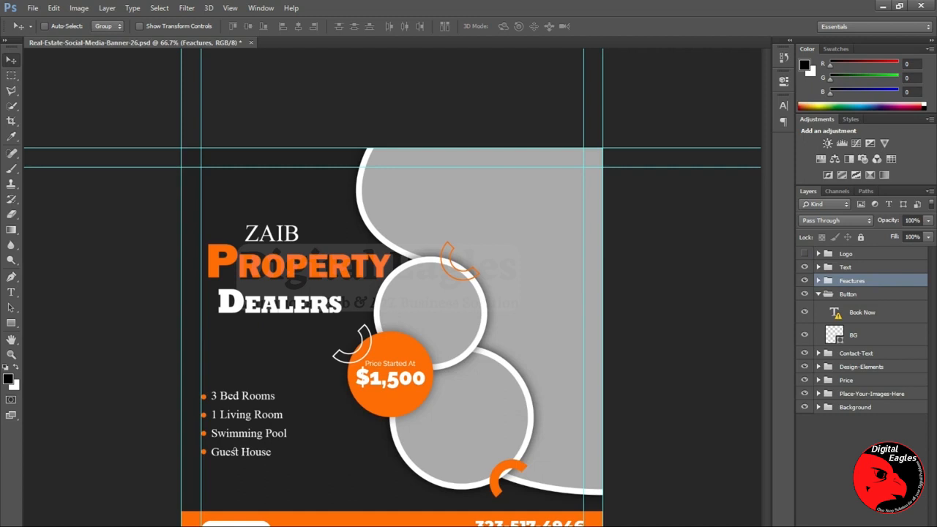
{"action": "left_click", "coordinate": [806, 312]}
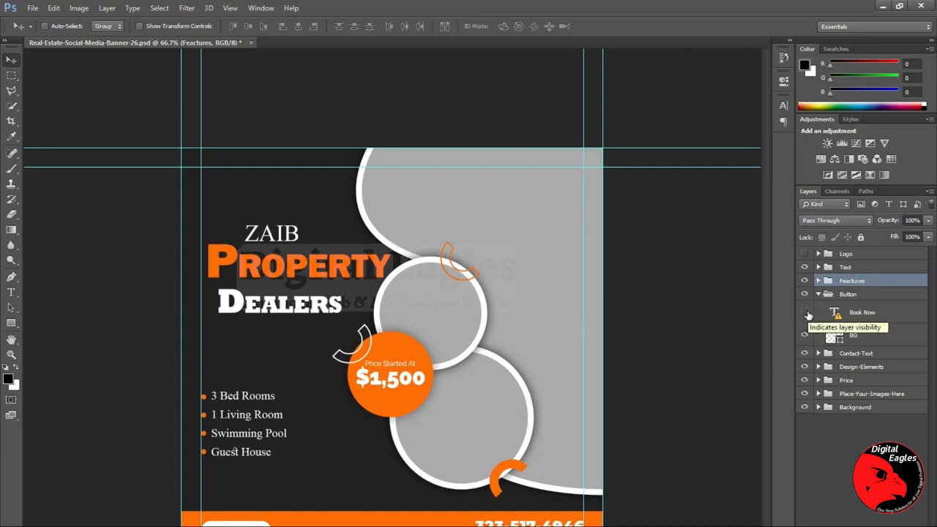
{"action": "left_click", "coordinate": [806, 296]}
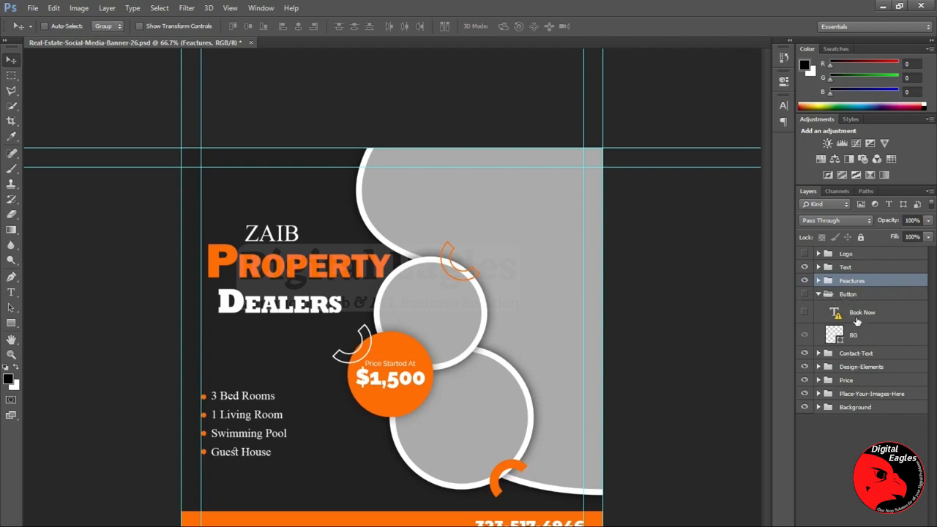
{"action": "left_click", "coordinate": [805, 294]}
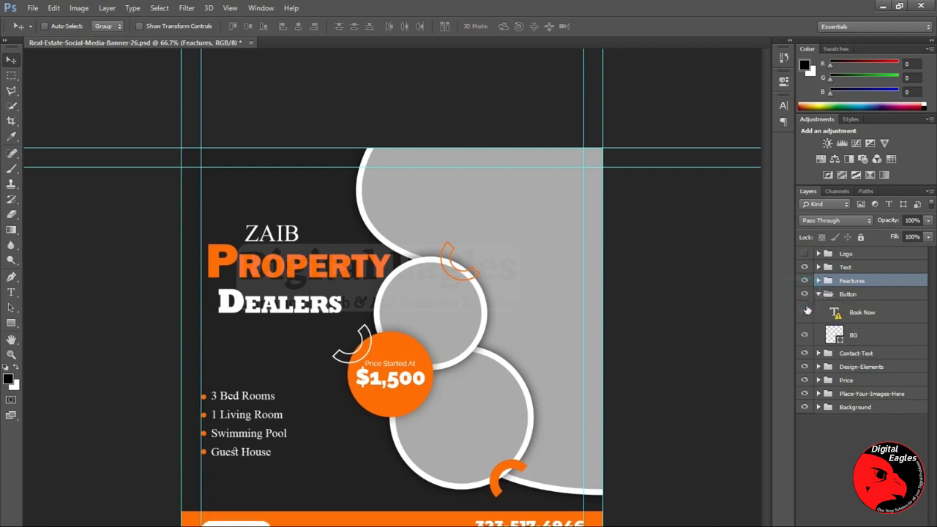
{"action": "left_click", "coordinate": [807, 310]}
{"action": "left_click", "coordinate": [809, 313]}
{"action": "left_click", "coordinate": [819, 294]}
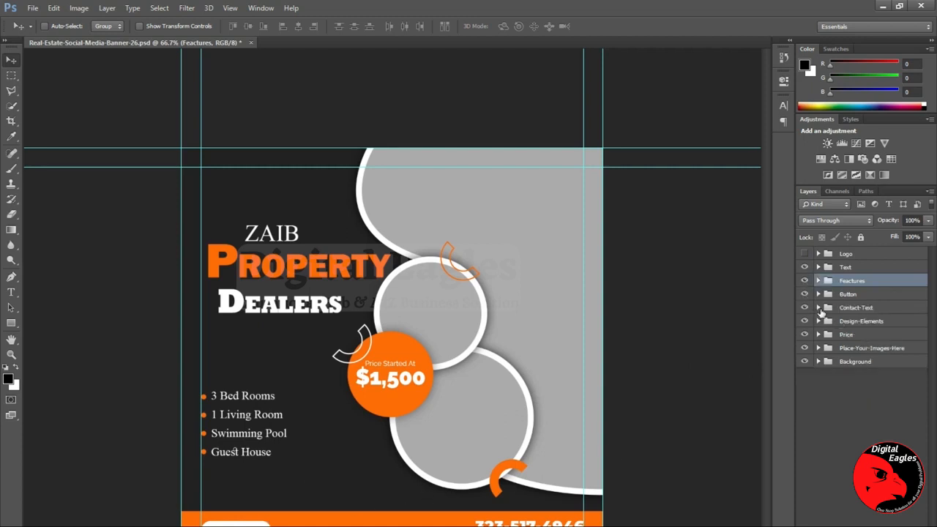
Replace the phone text in the Contact-Text group with the business phone number, accepting the font substitution
{"action": "left_click", "coordinate": [819, 307]}
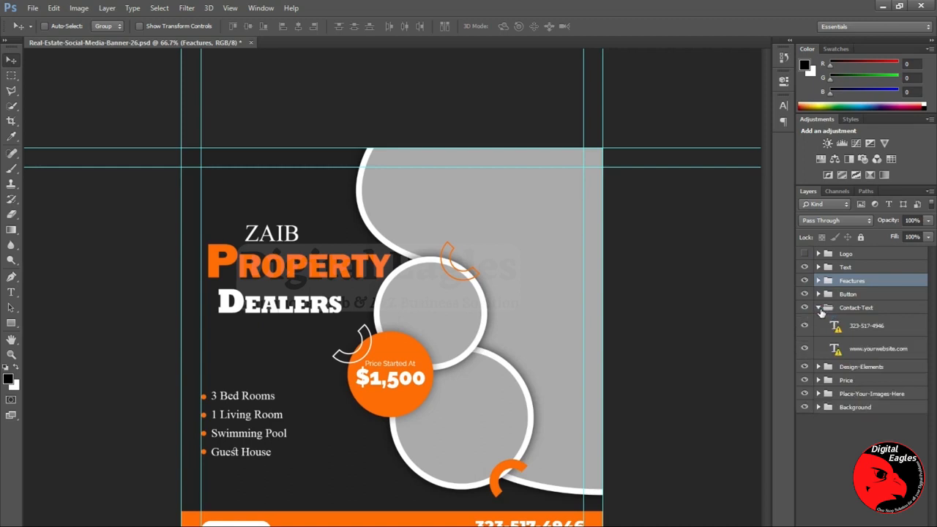
{"action": "left_click", "coordinate": [861, 333]}
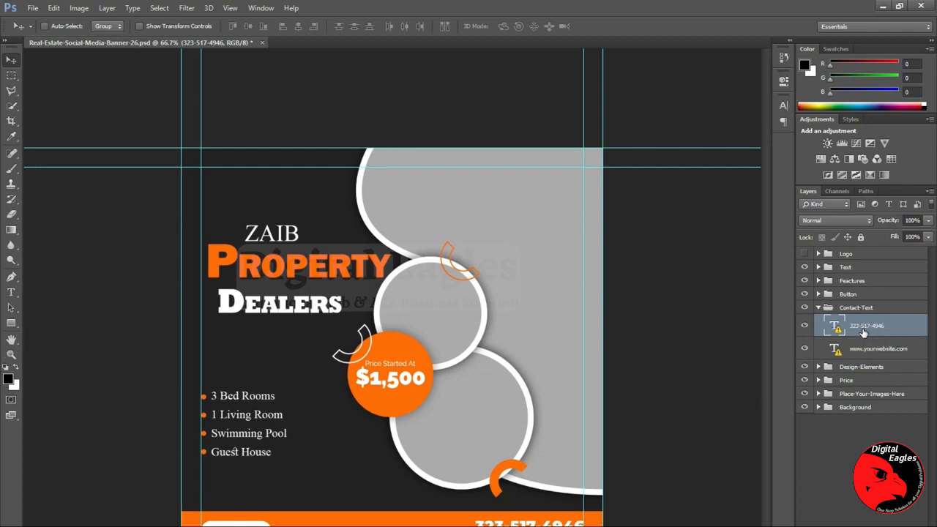
{"action": "left_click_drag", "start_coordinate": [11, 291], "coordinate": [64, 291]}
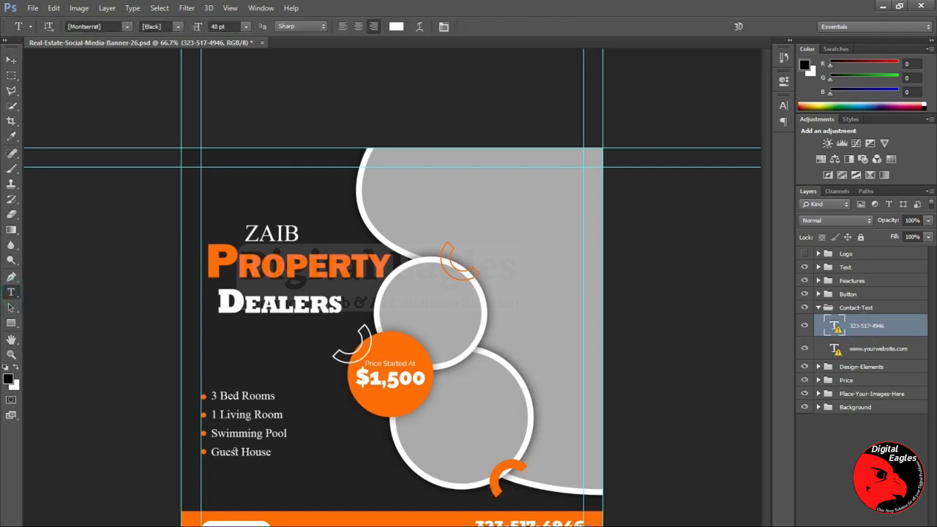
{"action": "left_click", "coordinate": [578, 523]}
{"action": "left_click", "coordinate": [305, 247]}
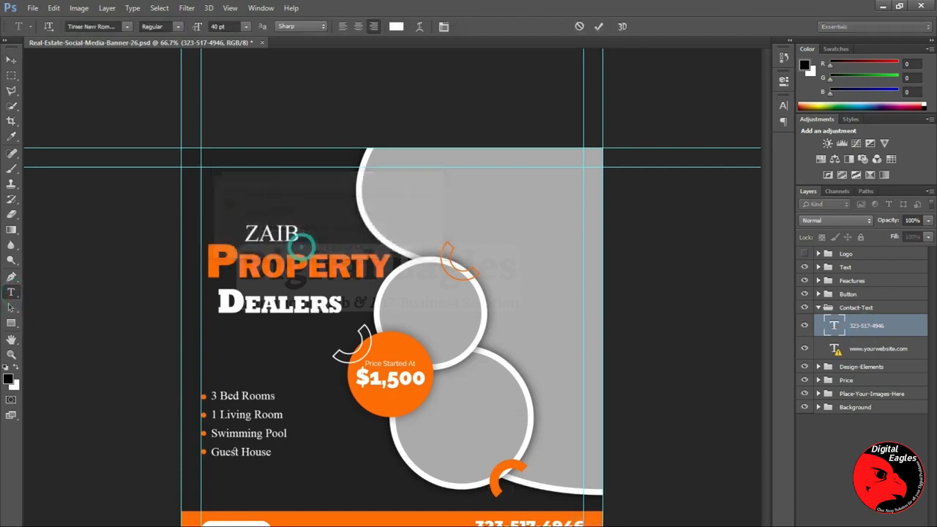
{"action": "key", "text": "ctrl+a"}
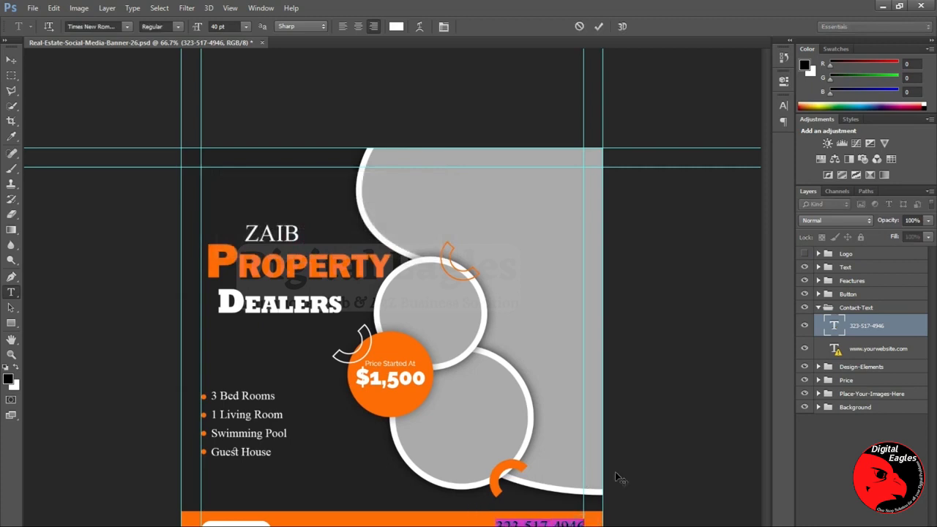
{"action": "key", "text": "BackSpace"}
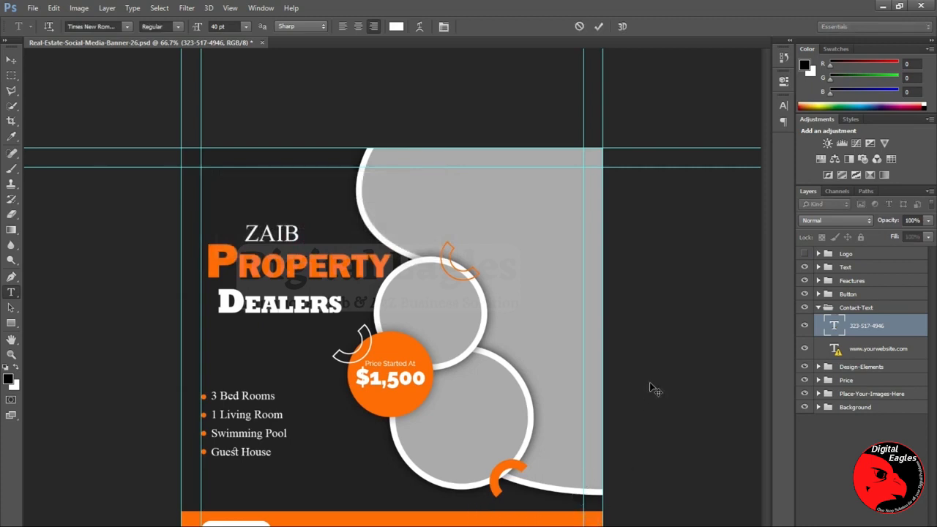
{"action": "key", "text": "ctrl+v"}
Set the new phone number text to Bold, keeping the Times New Roman font
{"action": "left_click_drag", "start_coordinate": [586, 521], "coordinate": [494, 518]}
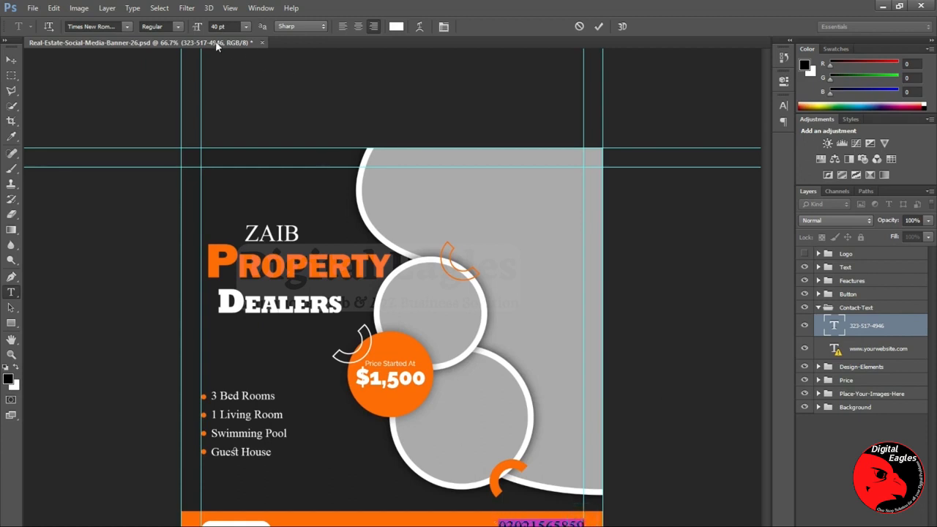
{"action": "left_click", "coordinate": [181, 27]}
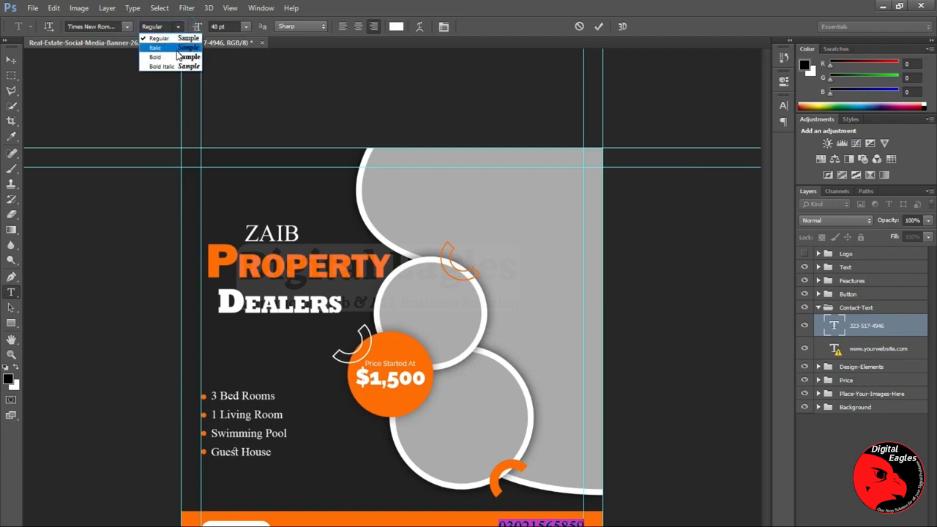
{"action": "left_click", "coordinate": [173, 54]}
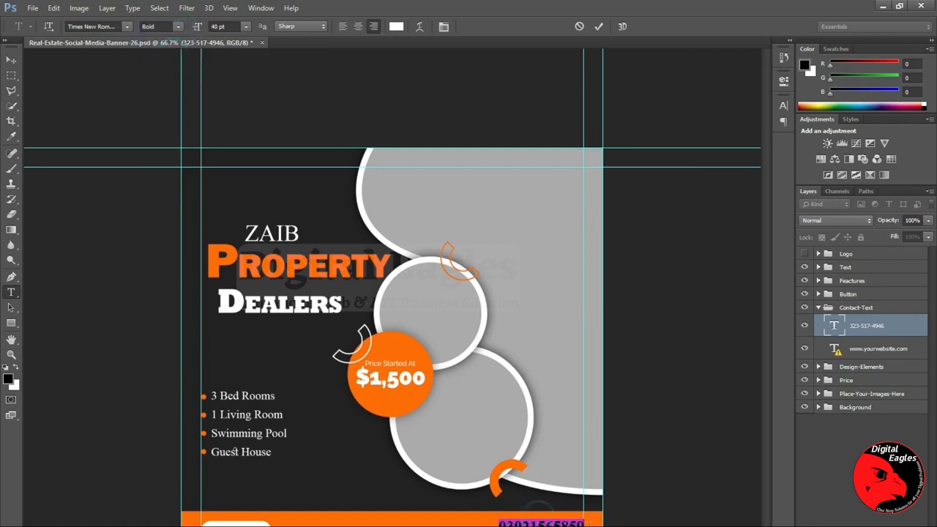
{"action": "left_click", "coordinate": [538, 515]}
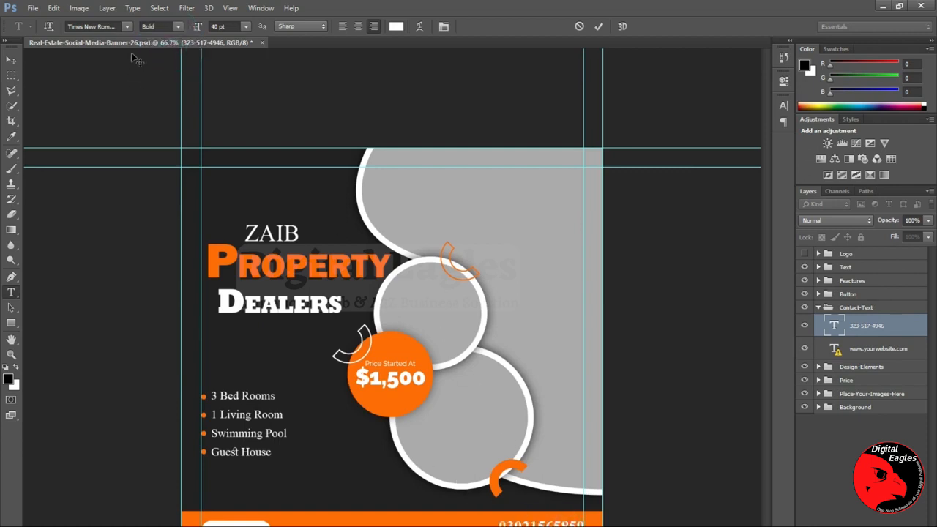
{"action": "left_click", "coordinate": [129, 29]}
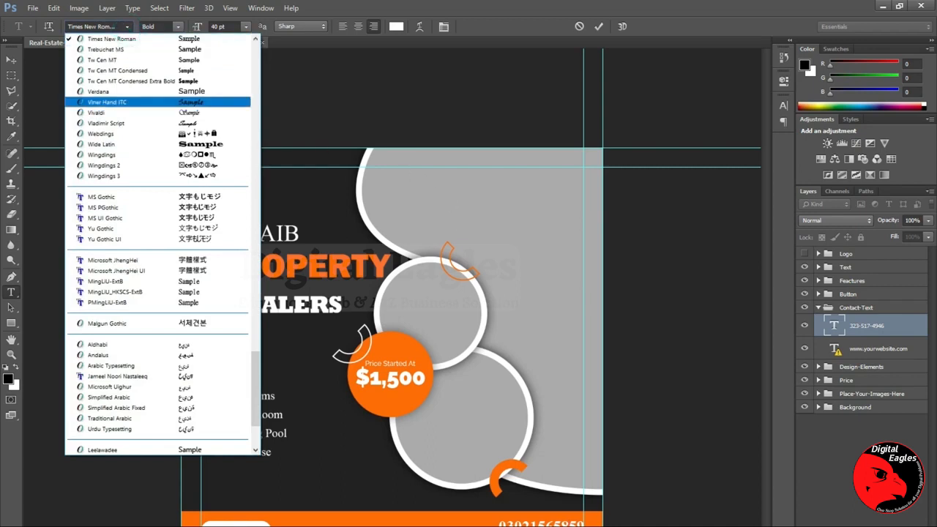
{"action": "key", "text": "Escape"}
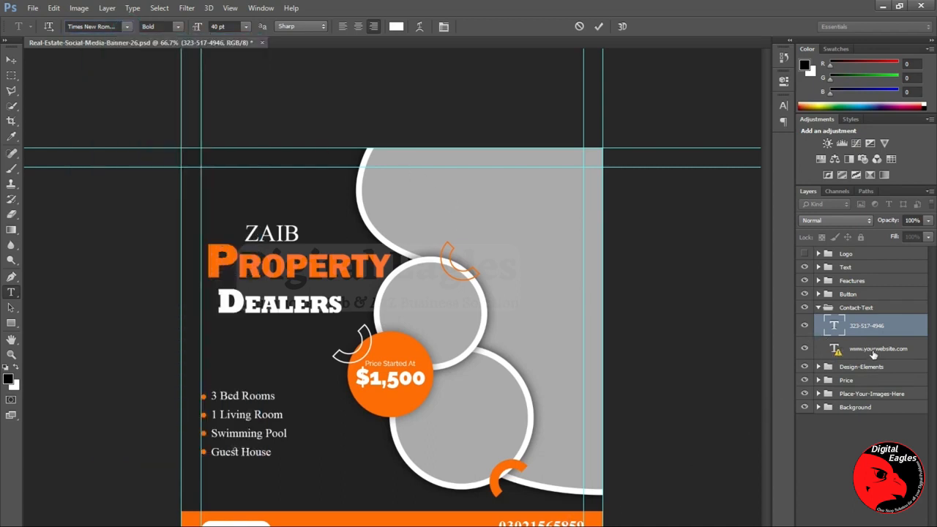
{"action": "left_click", "coordinate": [875, 354]}
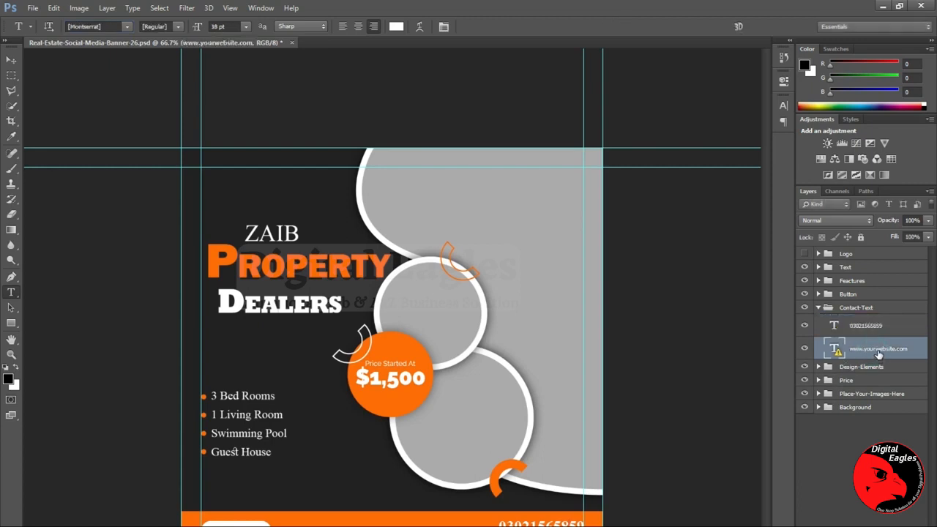
{"action": "right_click", "coordinate": [11, 291]}
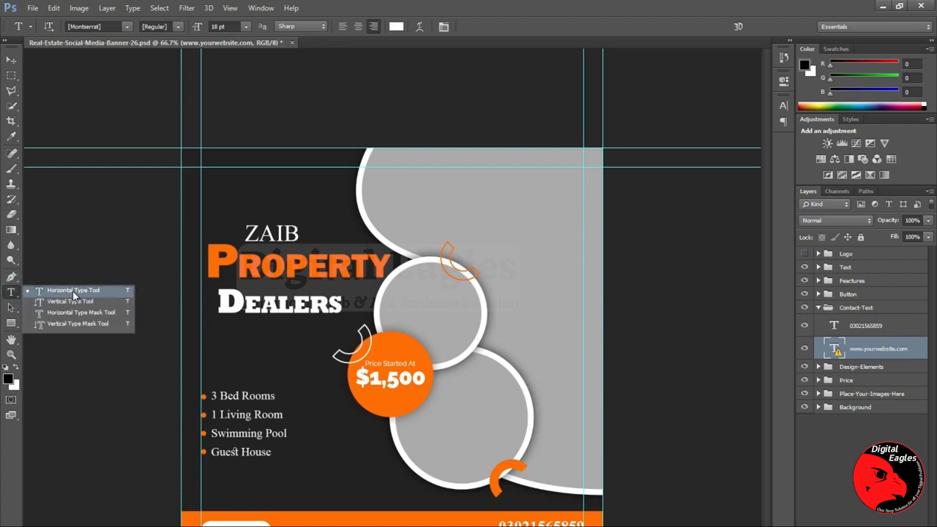
{"action": "left_click", "coordinate": [73, 291]}
{"action": "left_click", "coordinate": [545, 515]}
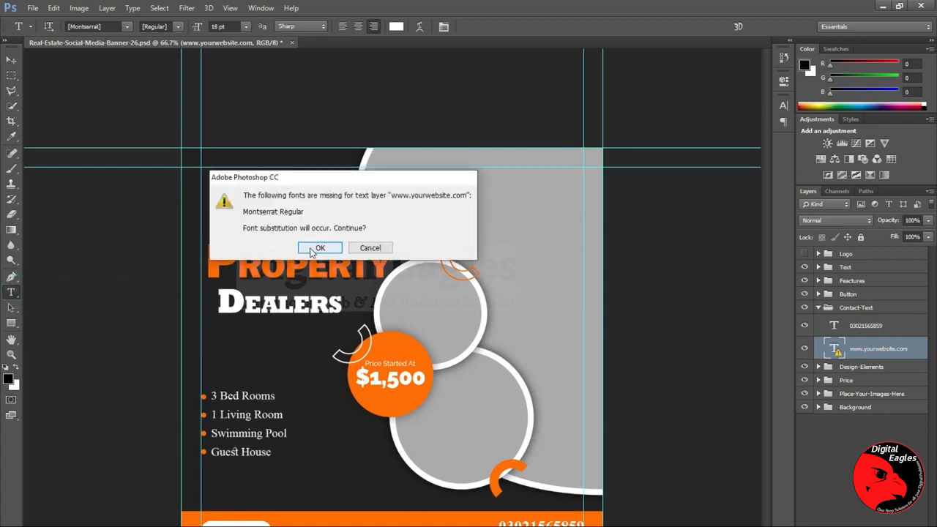
{"action": "left_click", "coordinate": [313, 248]}
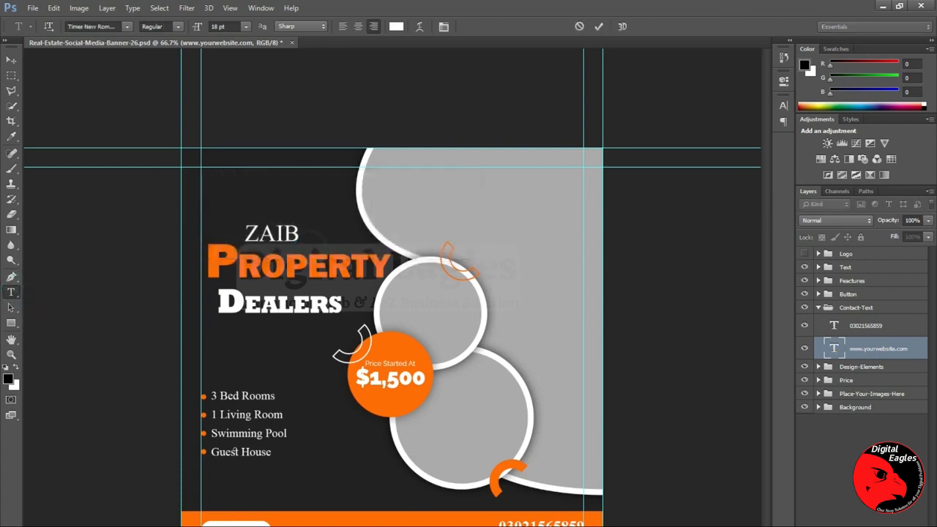
{"action": "left_click", "coordinate": [177, 27]}
{"action": "left_click", "coordinate": [157, 57]}
{"action": "left_click", "coordinate": [11, 59]}
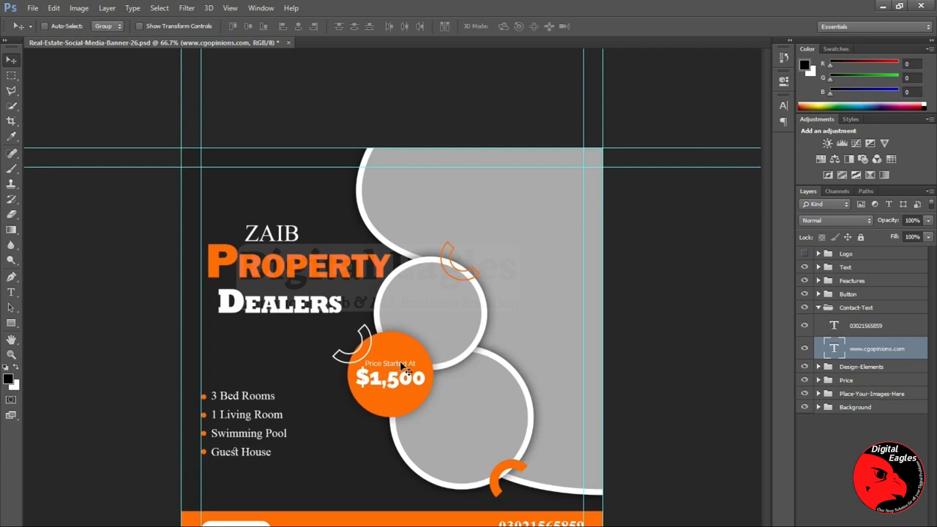
{"action": "left_click", "coordinate": [818, 307]}
{"action": "left_click", "coordinate": [828, 307]}
Replace the $1,500 text in the Price group with 10,000, accepting the font substitution
{"action": "left_click", "coordinate": [819, 334]}
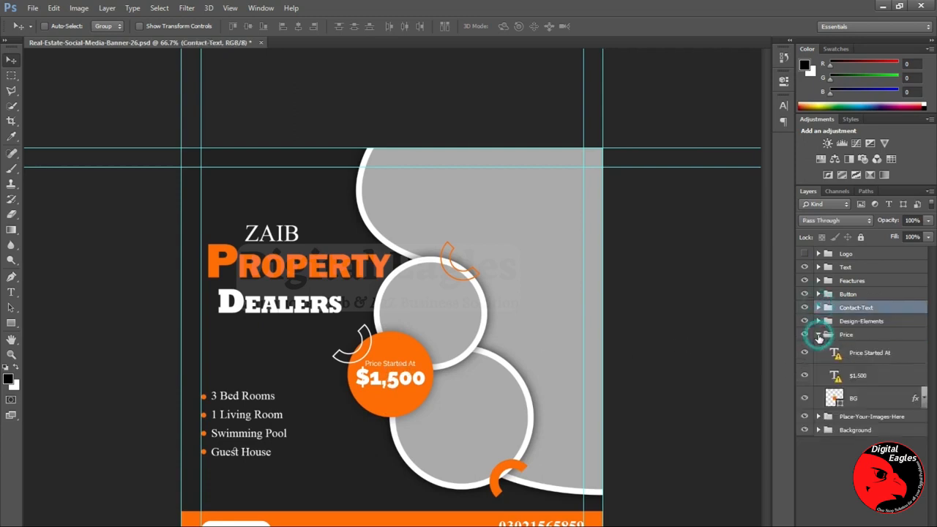
{"action": "left_click", "coordinate": [862, 374]}
{"action": "left_click", "coordinate": [842, 352]}
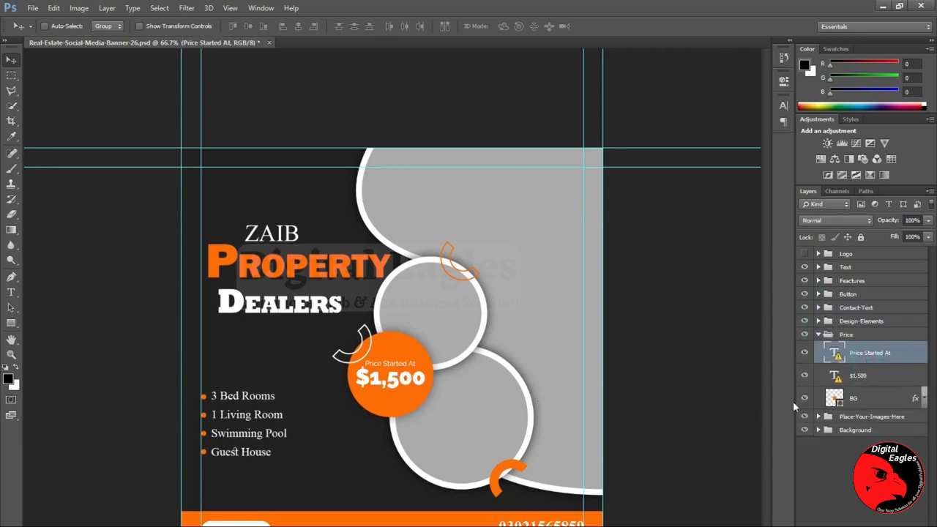
{"action": "left_click", "coordinate": [860, 376]}
{"action": "key", "text": "t"}
{"action": "left_click", "coordinate": [382, 377]}
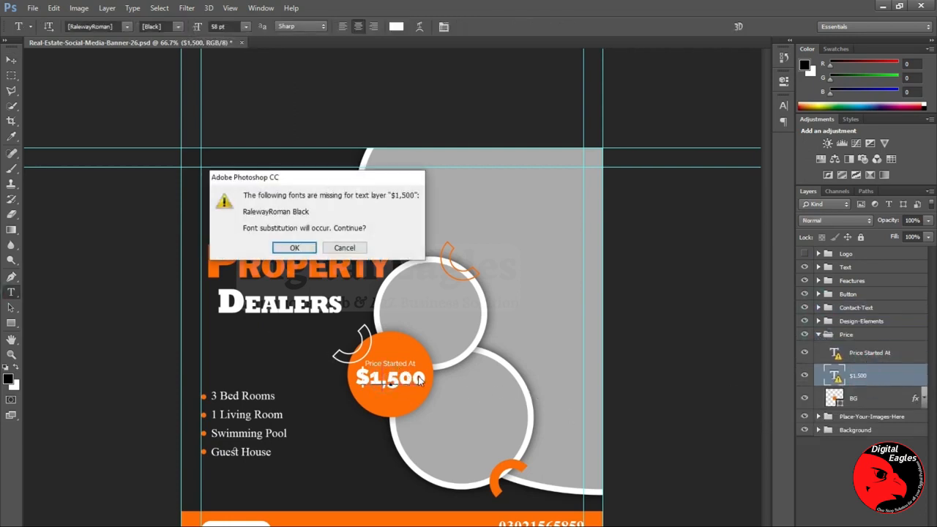
{"action": "left_click", "coordinate": [308, 249]}
{"action": "key", "text": "ctrl+a"}
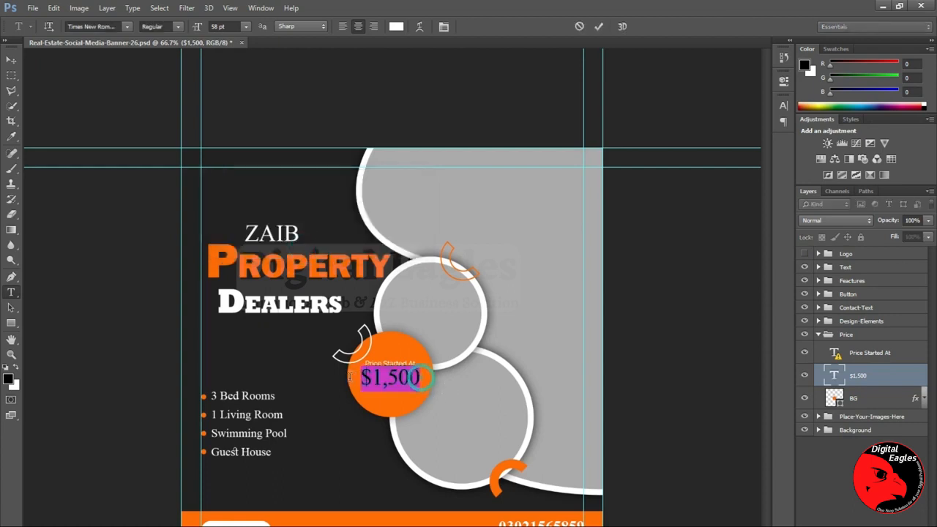
{"action": "key", "text": "BackSpace"}
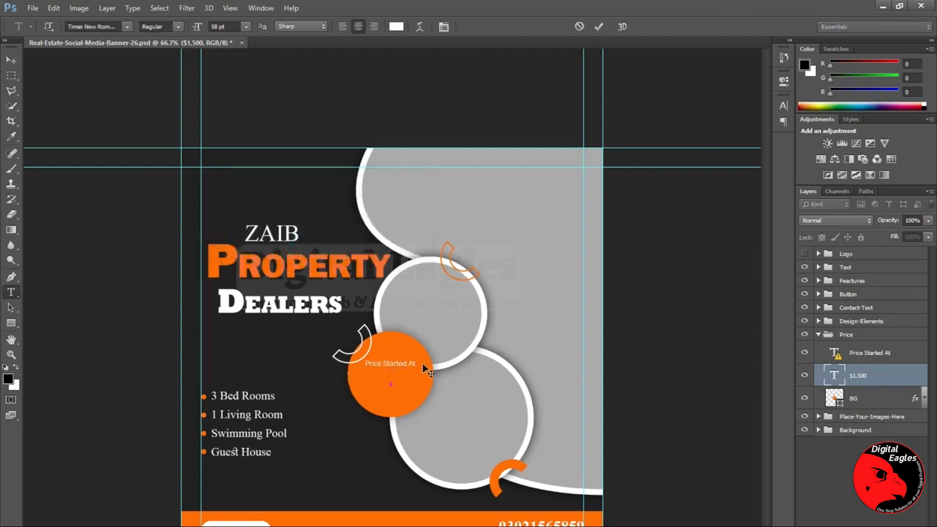
{"action": "type", "text": "10,000"}
Make the 10,000 price text bold and move it slightly down inside the orange circle
{"action": "left_click_drag", "start_coordinate": [420, 374], "coordinate": [337, 375]}
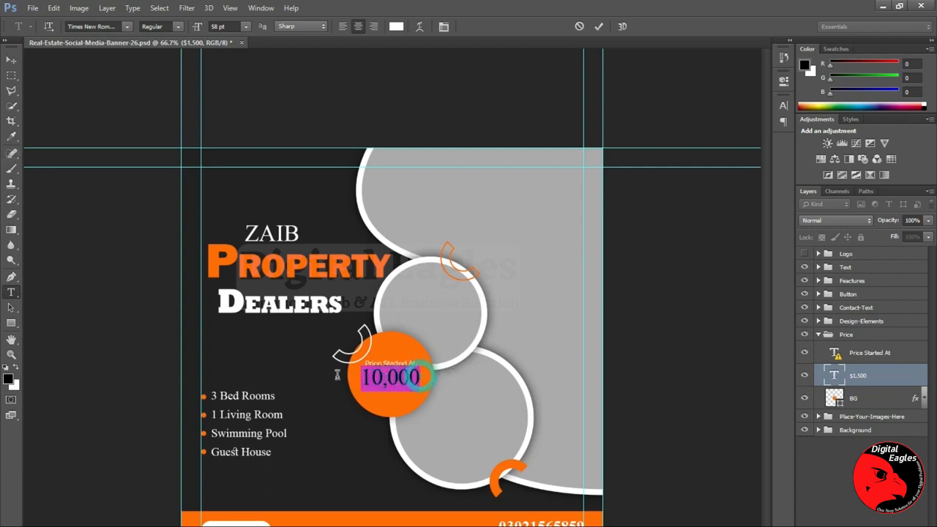
{"action": "left_click", "coordinate": [179, 26]}
{"action": "left_click", "coordinate": [162, 55]}
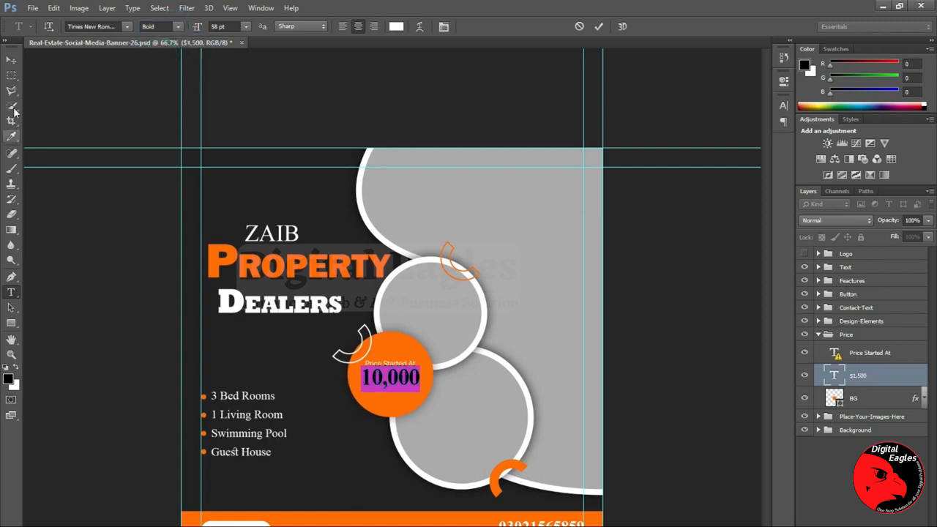
{"action": "left_click", "coordinate": [11, 60]}
{"action": "left_click_drag", "start_coordinate": [394, 385], "coordinate": [391, 386]}
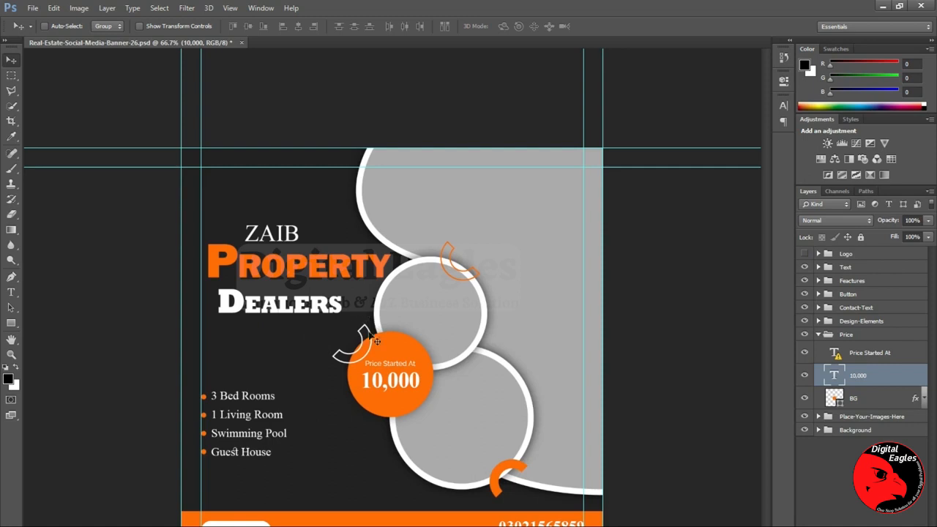
Collapse the Price group and expand the Place-Your-Images-Here group
{"action": "left_click", "coordinate": [820, 335]}
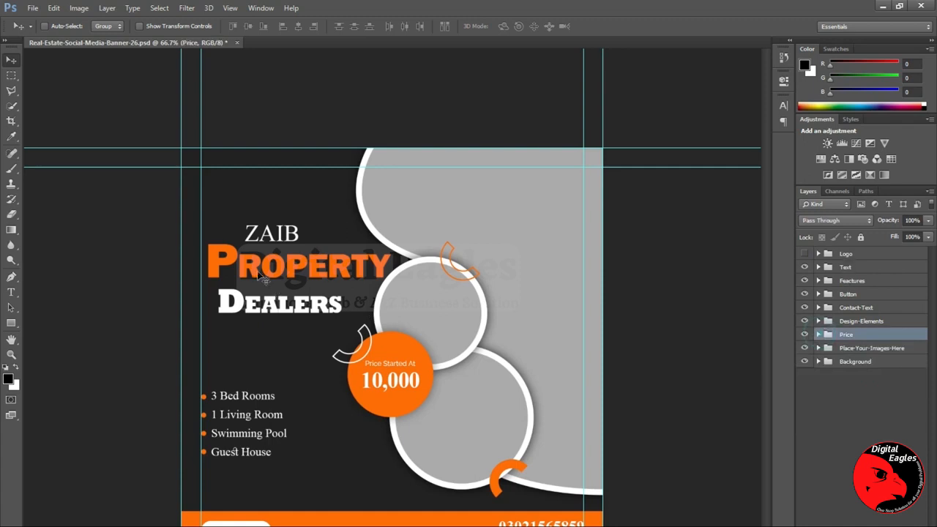
{"action": "left_click", "coordinate": [11, 292]}
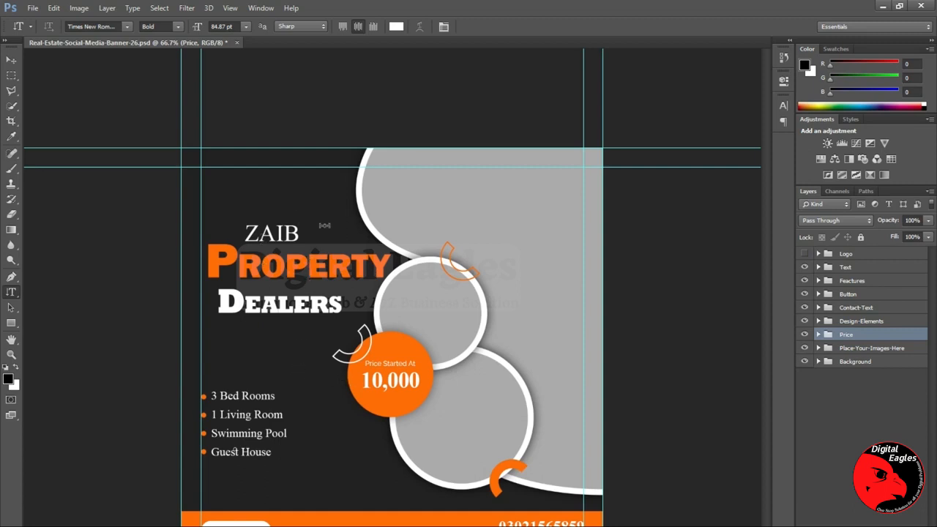
{"action": "left_click", "coordinate": [818, 349]}
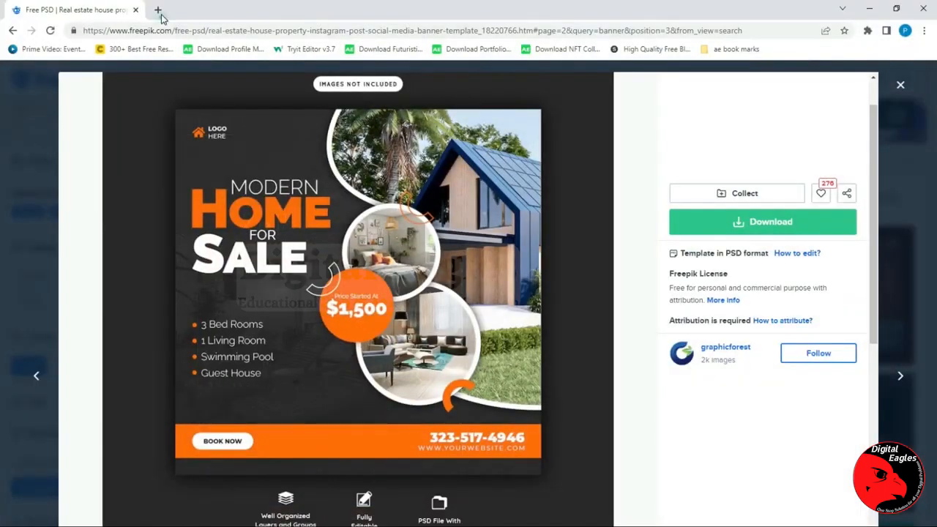
Switch to Chrome and search Google for "property" in a new tab
{"action": "left_click", "coordinate": [157, 10]}
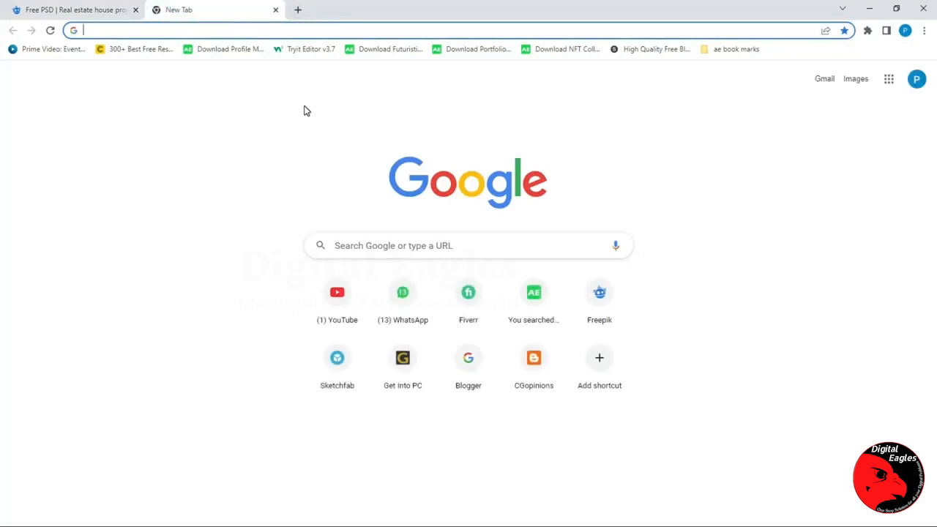
{"action": "type", "text": "propery"}
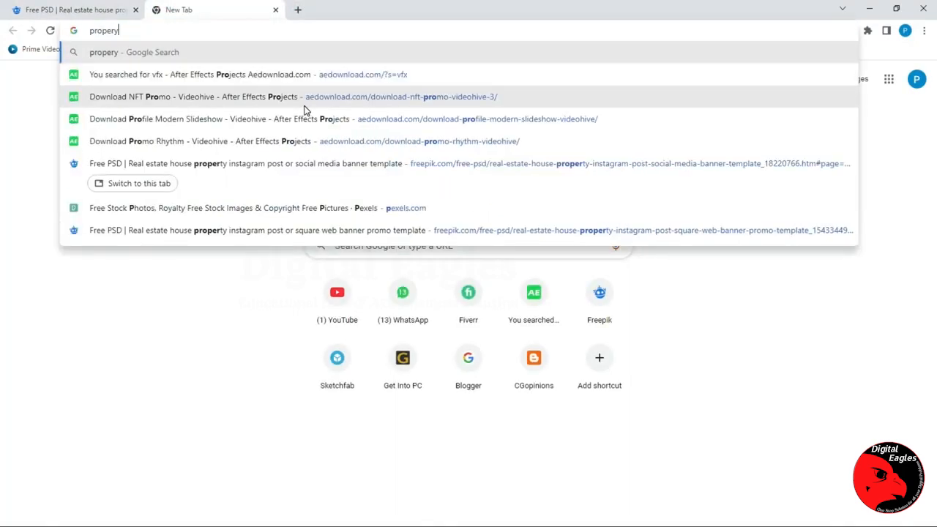
{"action": "key", "text": "BackSpace"}
{"action": "type", "text": "tuy"}
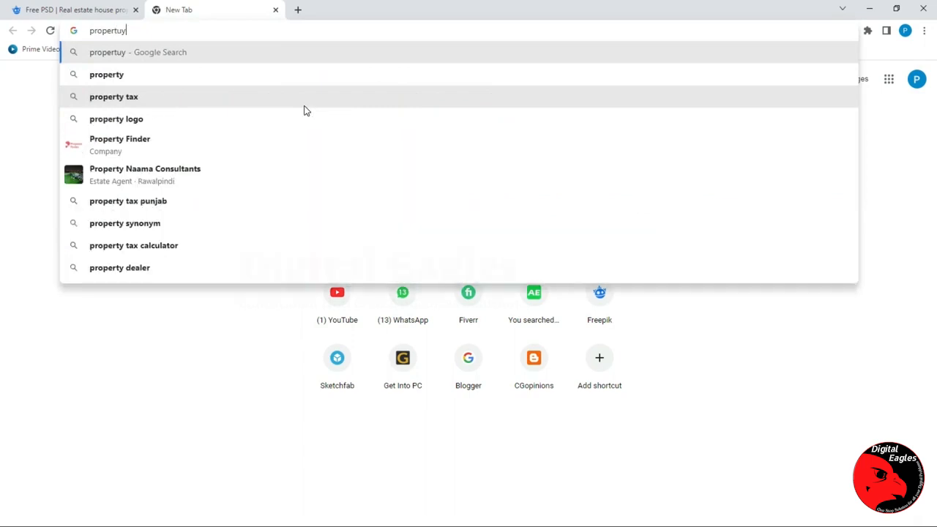
{"action": "key", "text": "BackSpace"}
{"action": "key", "text": "BackSpace"}
{"action": "key", "text": "BackSpace"}
{"action": "type", "text": "ty"}
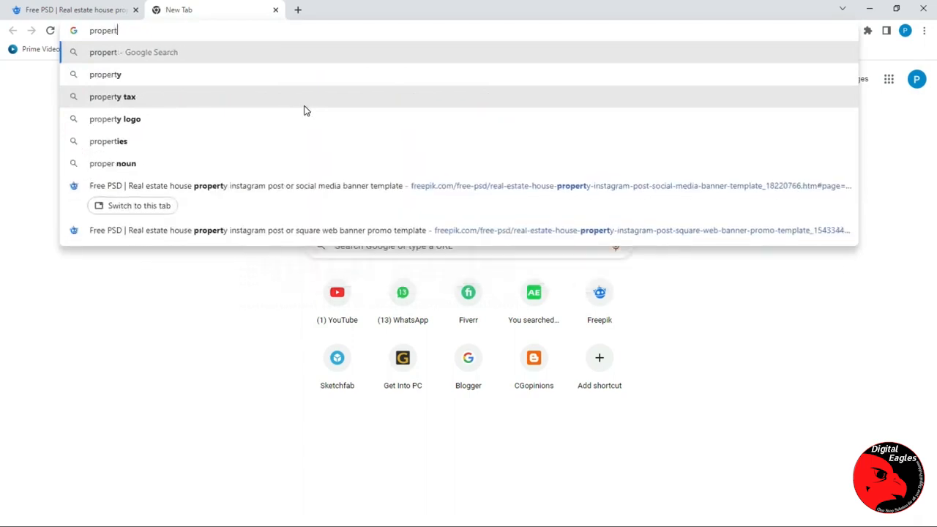
{"action": "key", "text": "Return"}
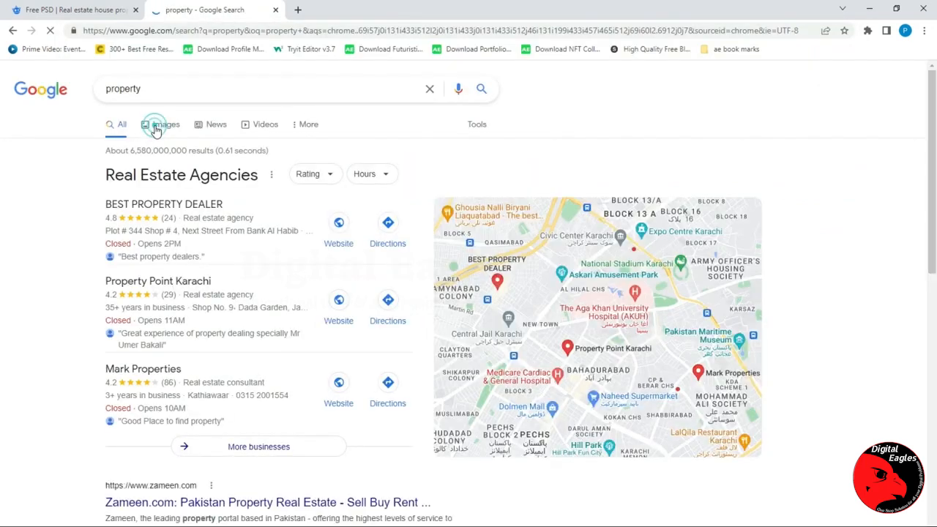
Show the image results for "property" and filter them to Large size
{"action": "left_click", "coordinate": [158, 125]}
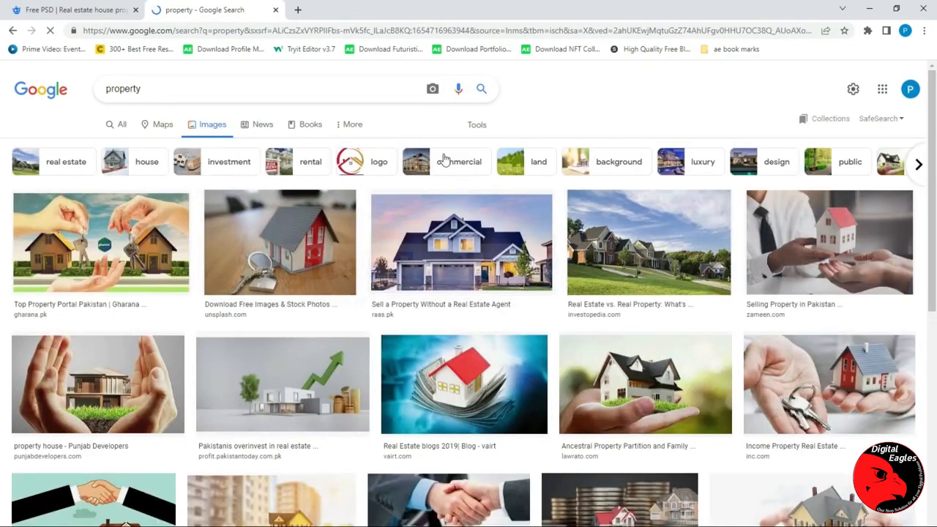
{"action": "left_click", "coordinate": [476, 124]}
{"action": "left_click", "coordinate": [115, 147]}
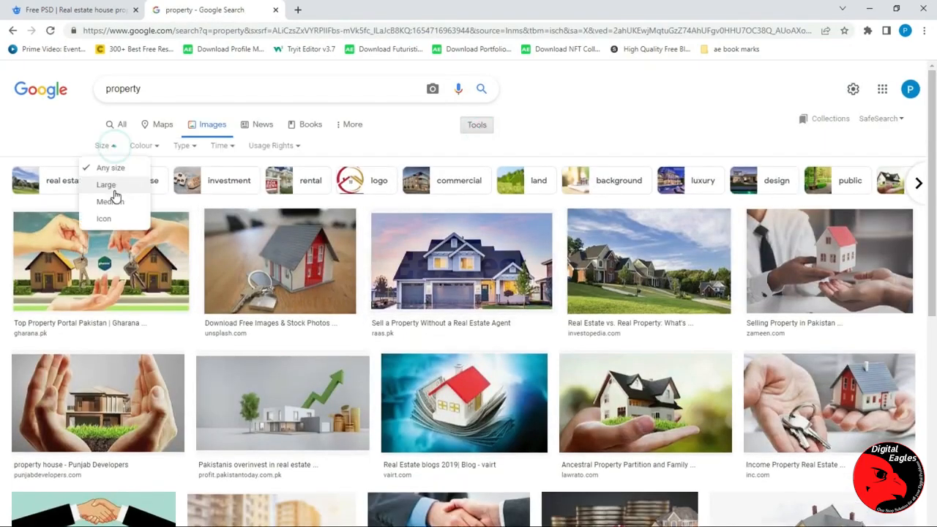
{"action": "left_click", "coordinate": [115, 188]}
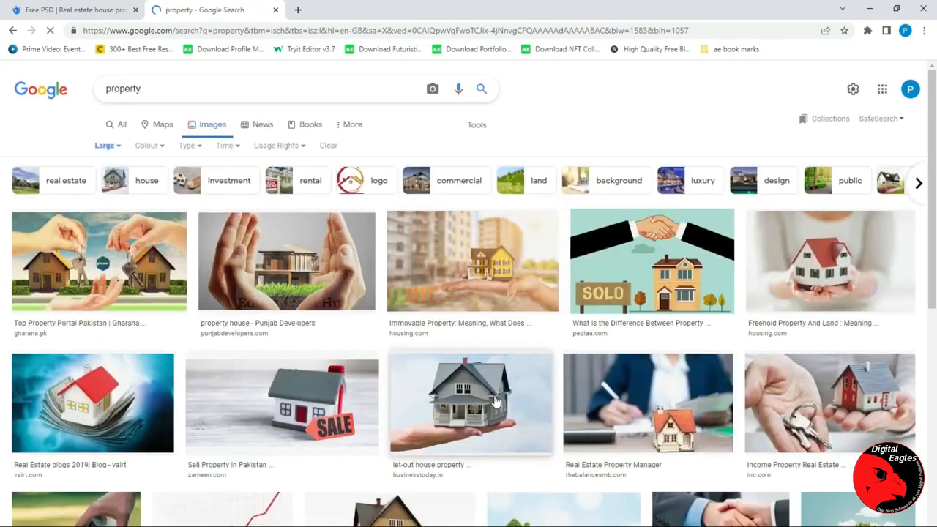
Open the result of the modern grey house with a pool and save it as FI-5005-8-scaled-1 in the image folder within Pictures
{"action": "scroll", "coordinate": [651, 280], "scroll_direction": "down", "scroll_amount": 7}
{"action": "left_click", "coordinate": [805, 297]}
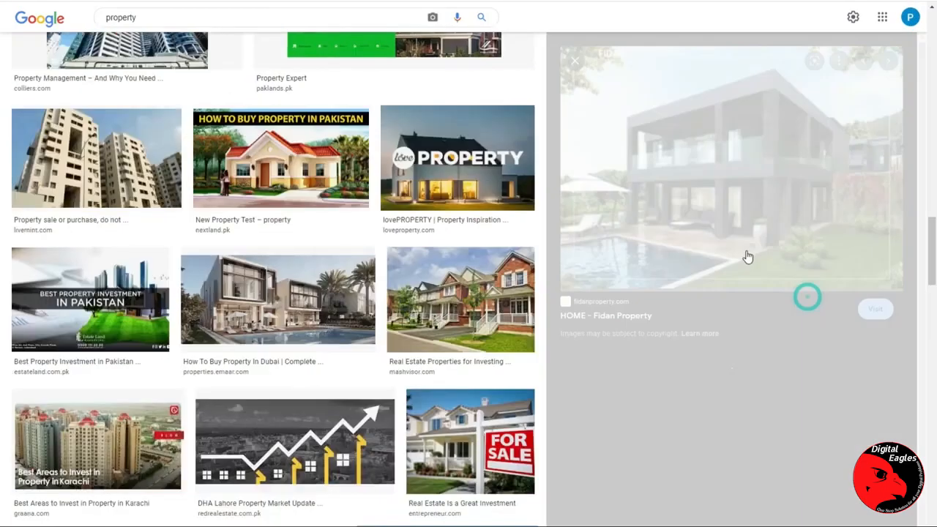
{"action": "right_click", "coordinate": [703, 183]}
{"action": "left_click", "coordinate": [736, 302]}
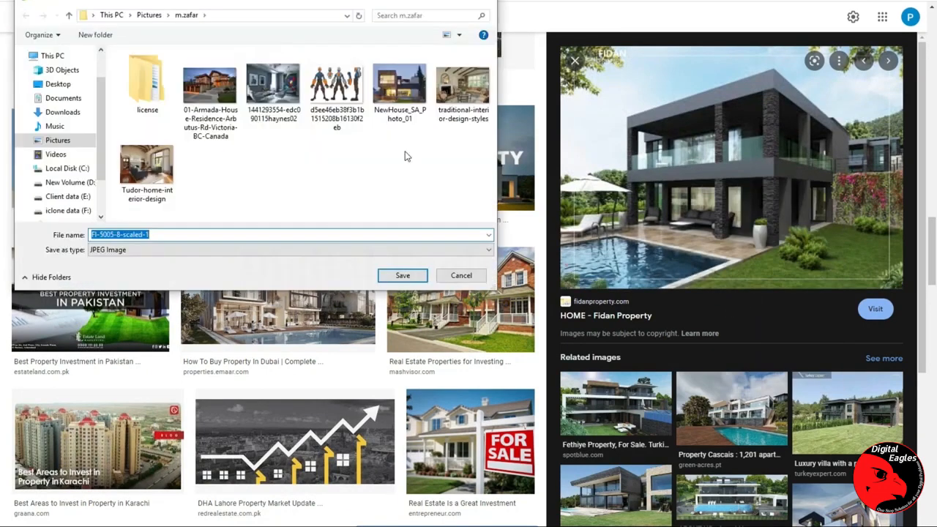
{"action": "left_click", "coordinate": [403, 272]}
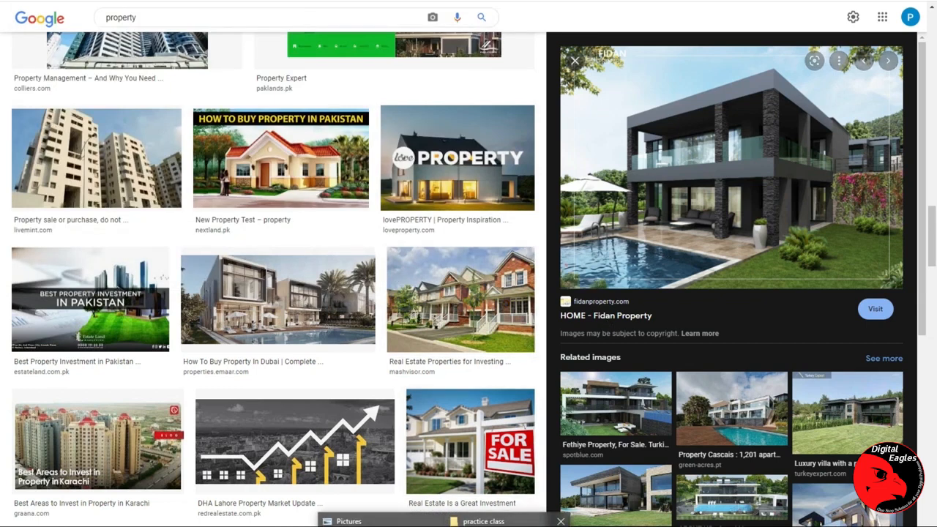
Switch to Photoshop and open FI-5005-8-scaled-1, Tudor-home-interior-design and traditional-interior-design-styles from the image folder within Pictures
{"action": "left_click", "coordinate": [483, 525]}
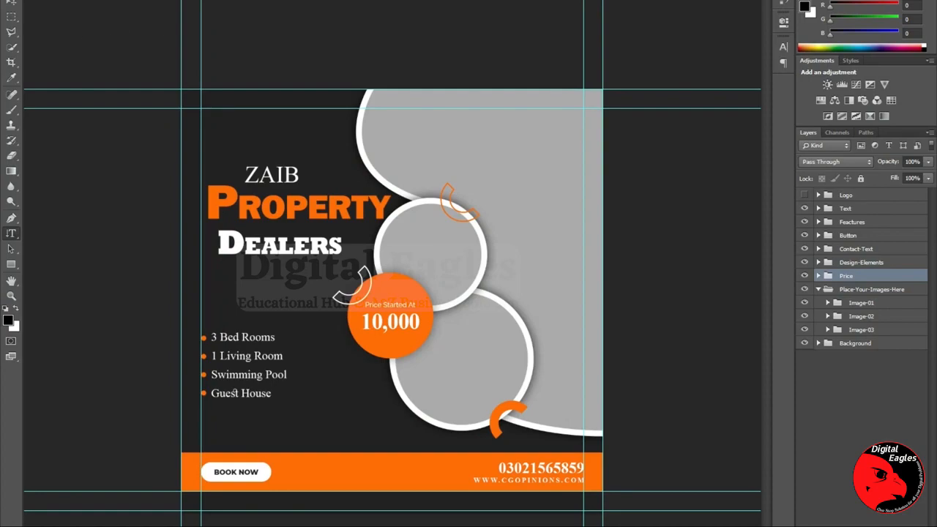
{"action": "key", "text": "alt+f"}
{"action": "key", "text": "Escape"}
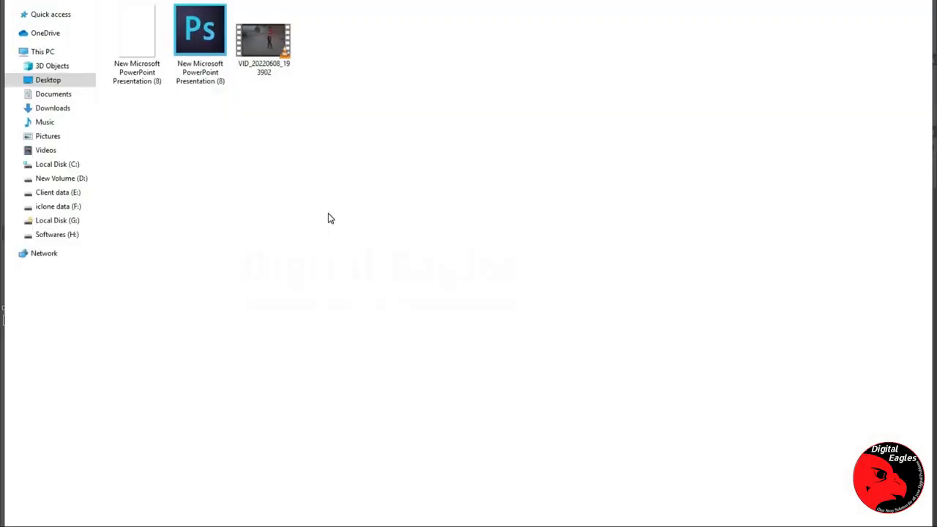
{"action": "left_click", "coordinate": [48, 136]}
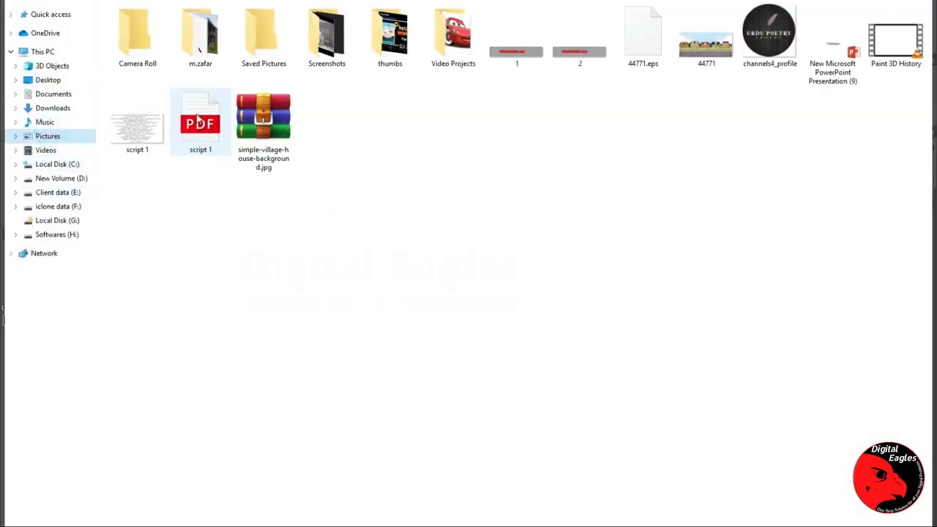
{"action": "double_click", "coordinate": [199, 40]}
{"action": "left_click", "coordinate": [456, 52]}
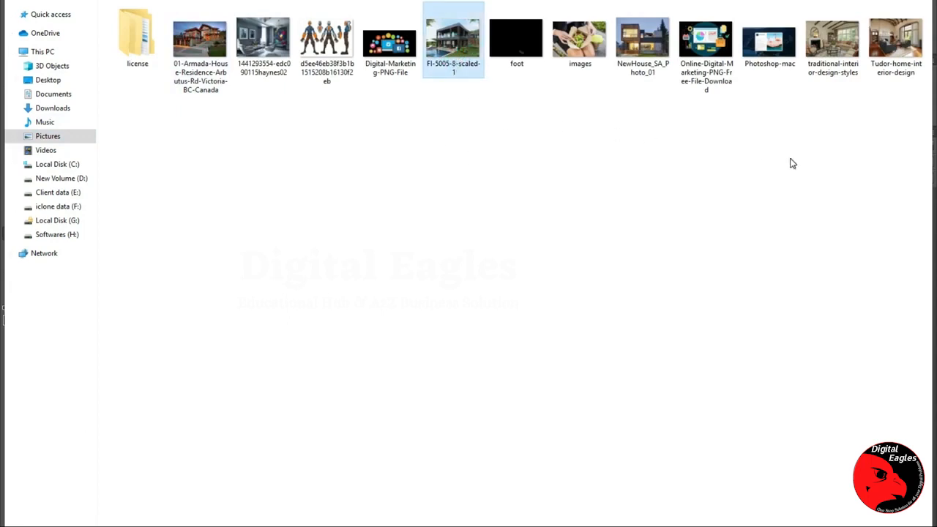
{"action": "left_click", "coordinate": [907, 57], "text": "ctrl"}
{"action": "left_click", "coordinate": [833, 49], "text": "ctrl"}
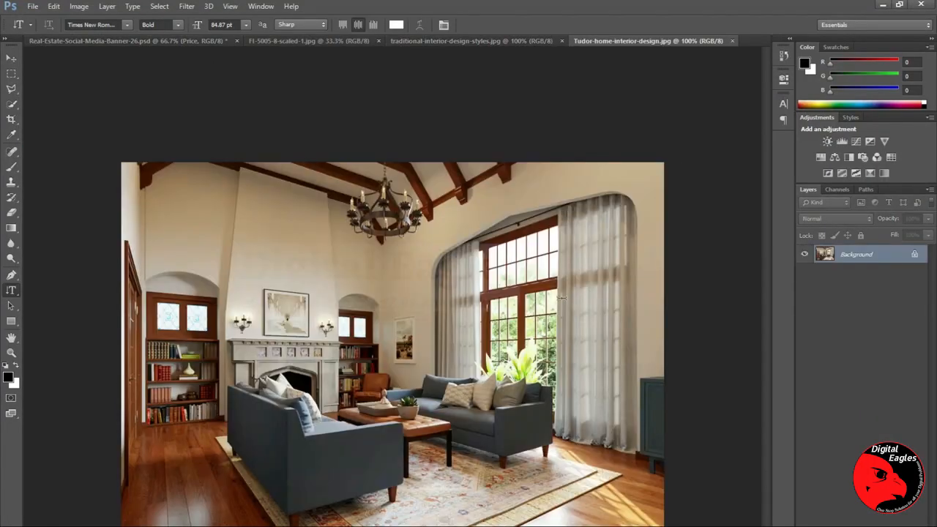
Return to the banner document and open the Double-Click-Here smart object in the Image-01 group for editing
{"action": "left_click", "coordinate": [446, 41]}
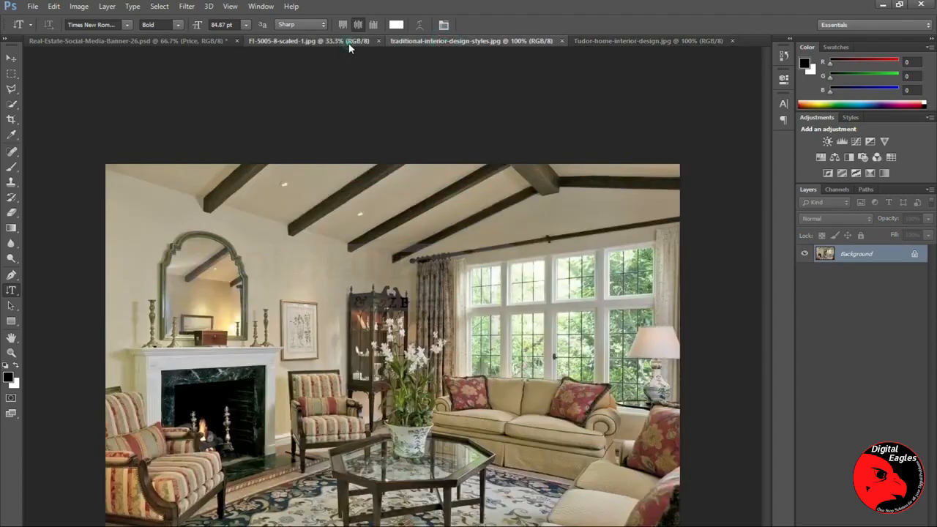
{"action": "left_click", "coordinate": [307, 40]}
{"action": "left_click", "coordinate": [213, 41]}
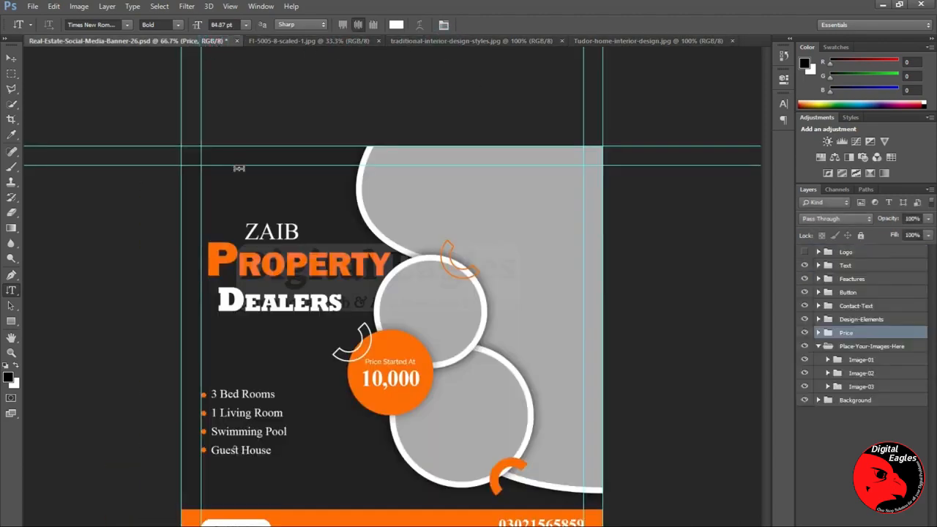
{"action": "left_click", "coordinate": [818, 346]}
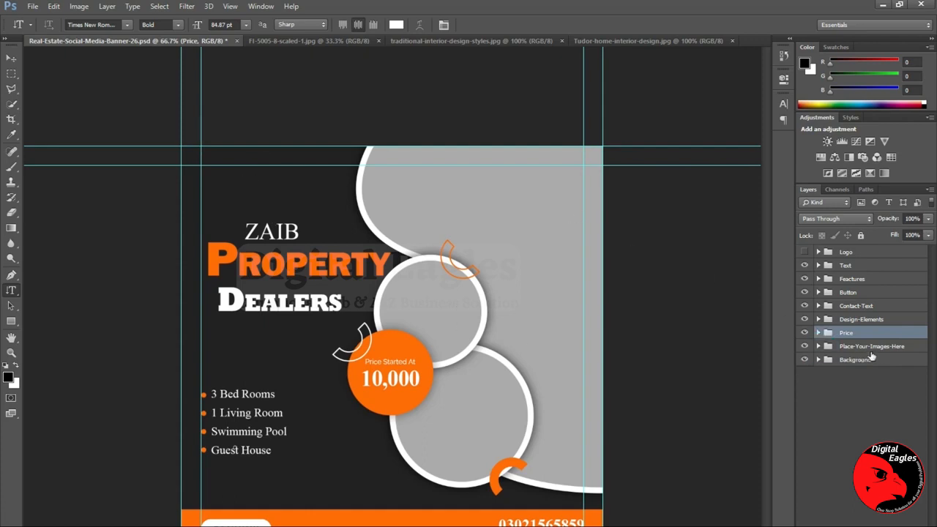
{"action": "left_click", "coordinate": [818, 347]}
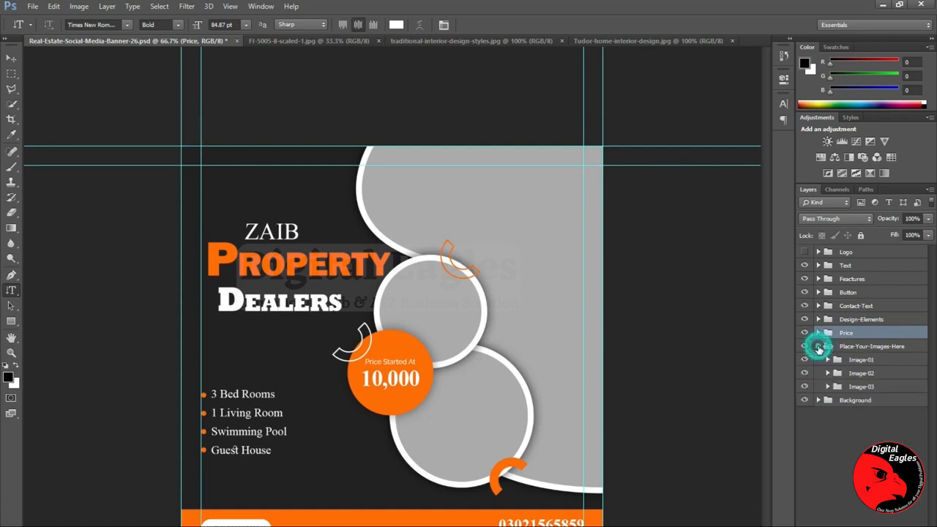
{"action": "left_click", "coordinate": [852, 360]}
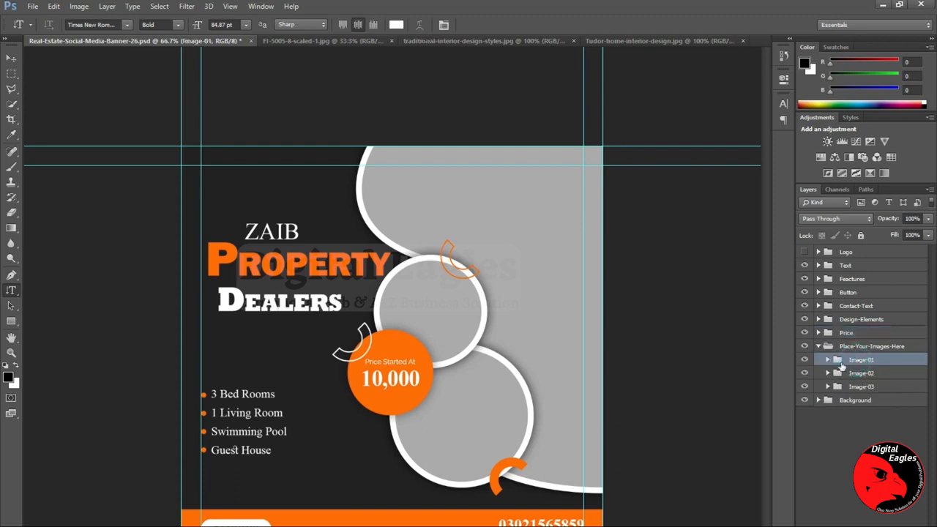
{"action": "left_click", "coordinate": [827, 360]}
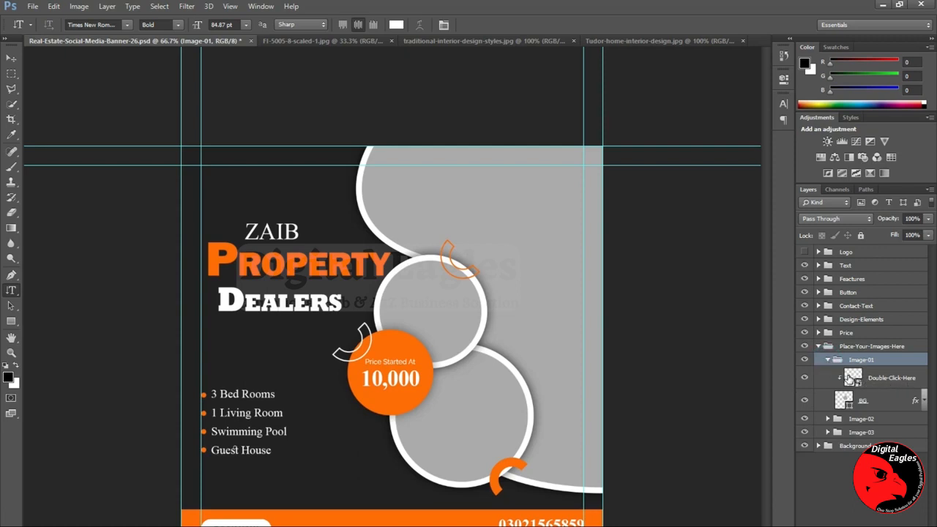
{"action": "double_click", "coordinate": [850, 377]}
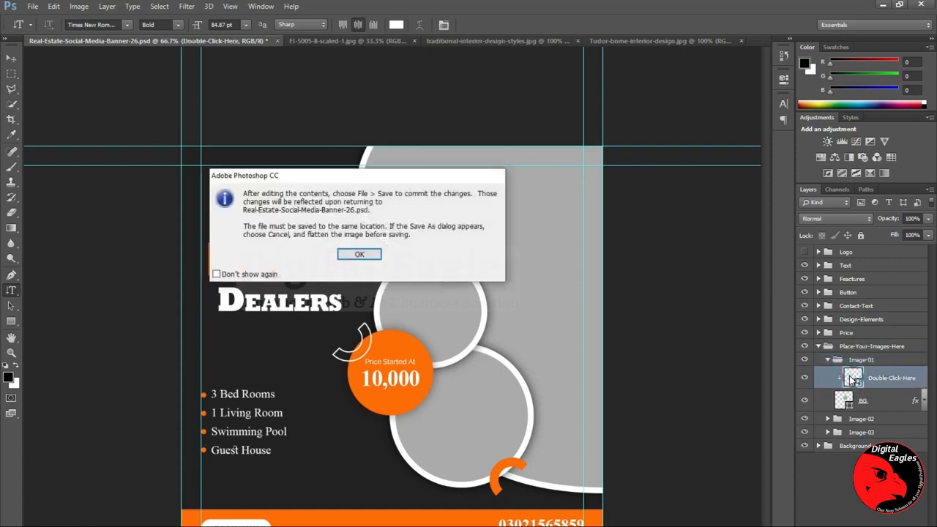
{"action": "left_click", "coordinate": [359, 253]}
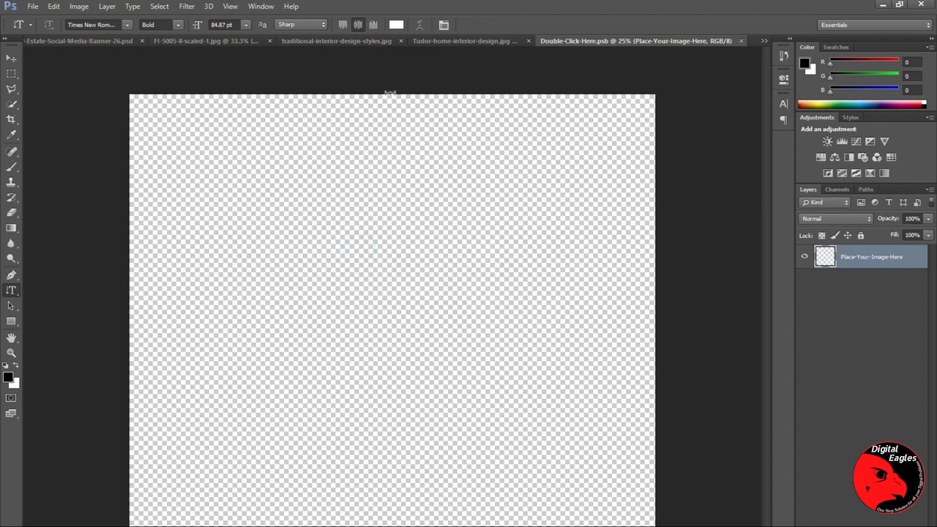
Copy the Tudor-home-interior-design photo into the Double-Click-Here.psb document as a new layer
{"action": "left_click", "coordinate": [455, 41]}
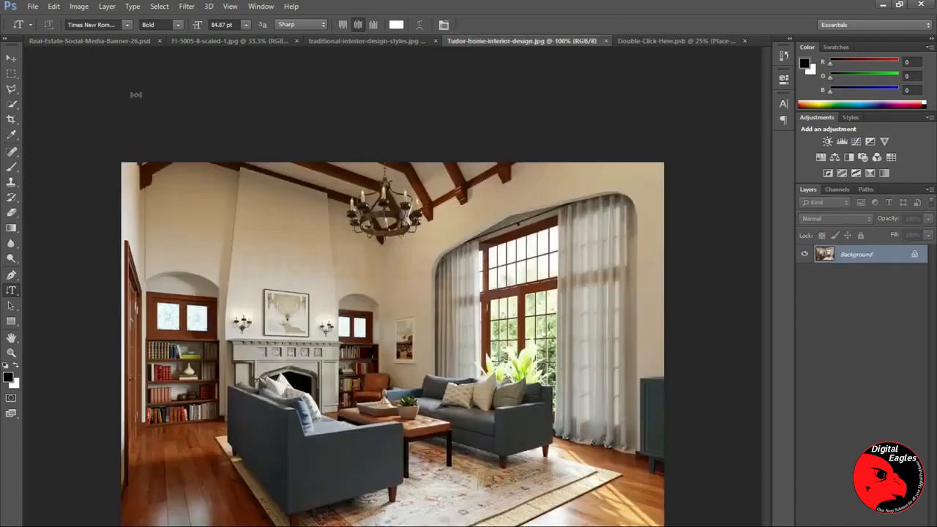
{"action": "left_click", "coordinate": [11, 58]}
{"action": "left_click_drag", "start_coordinate": [460, 307], "coordinate": [421, 319]}
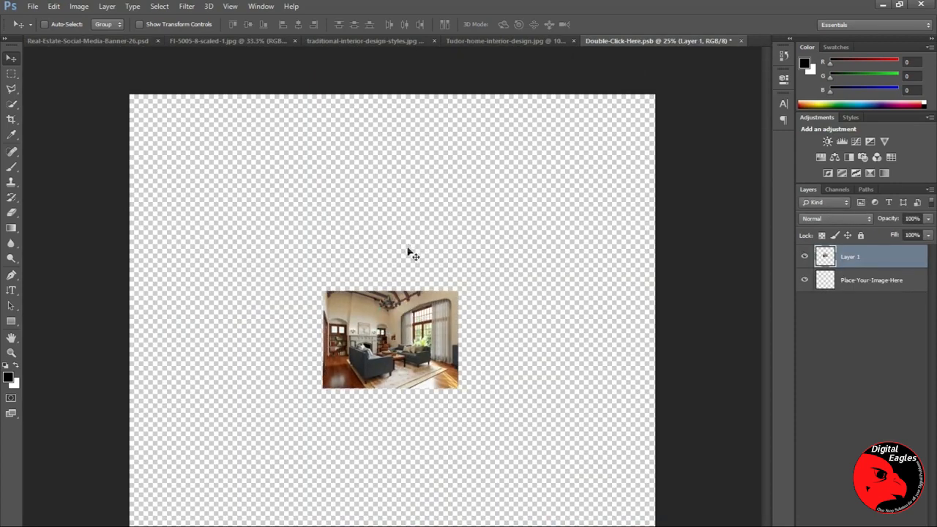
Scale the living-room photo proportionally to about 544% so it covers the whole canvas, and apply the transformation
{"action": "key", "text": "ctrl+t"}
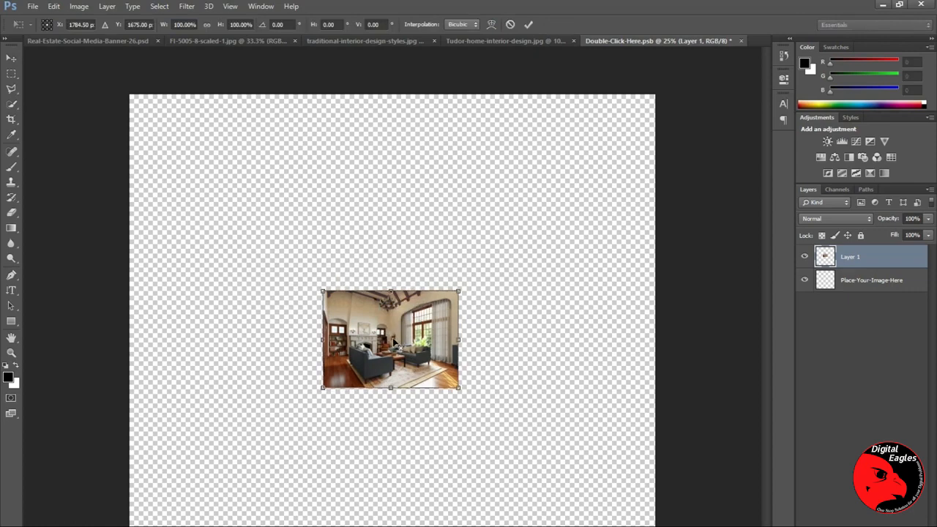
{"action": "left_click_drag", "start_coordinate": [460, 289], "coordinate": [583, 200]}
{"action": "left_click_drag", "start_coordinate": [322, 388], "coordinate": [179, 491]}
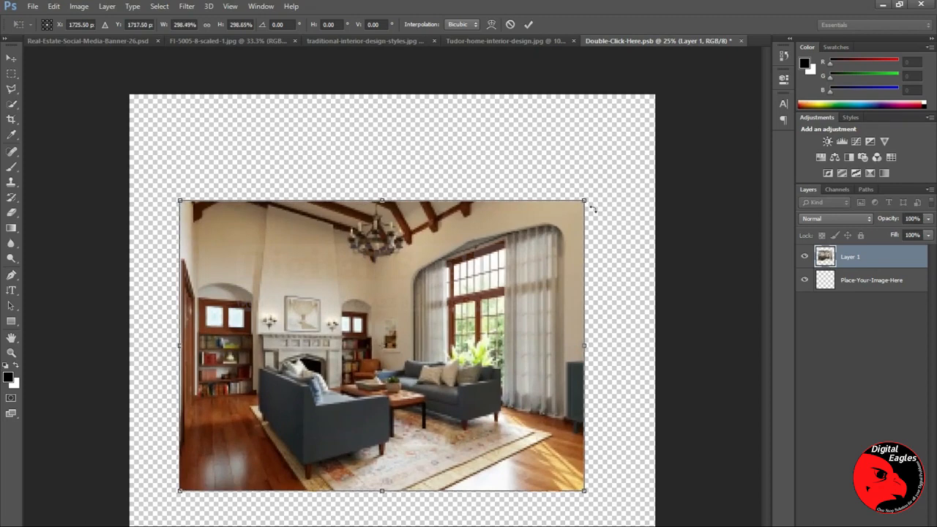
{"action": "left_click_drag", "start_coordinate": [584, 202], "coordinate": [645, 155]}
{"action": "left_click_drag", "start_coordinate": [179, 491], "coordinate": [124, 526]}
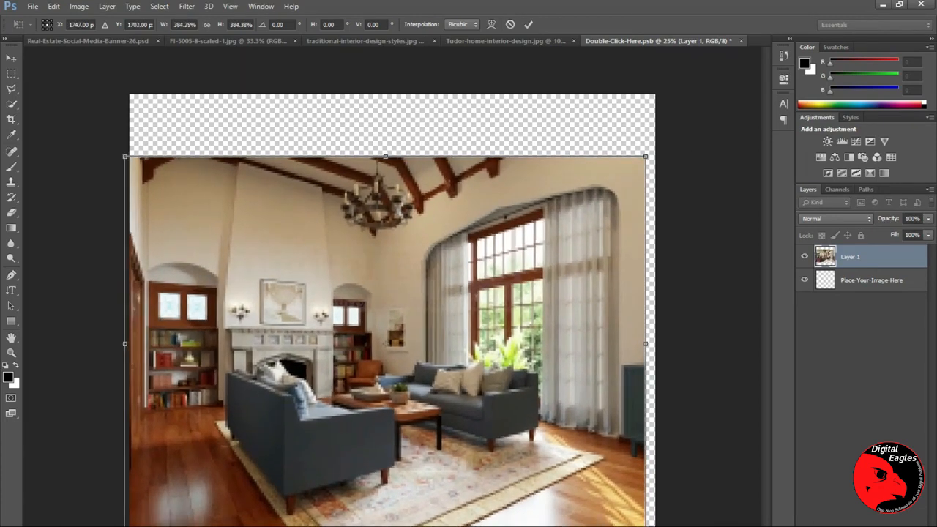
{"action": "left_click_drag", "start_coordinate": [646, 526], "coordinate": [732, 526]}
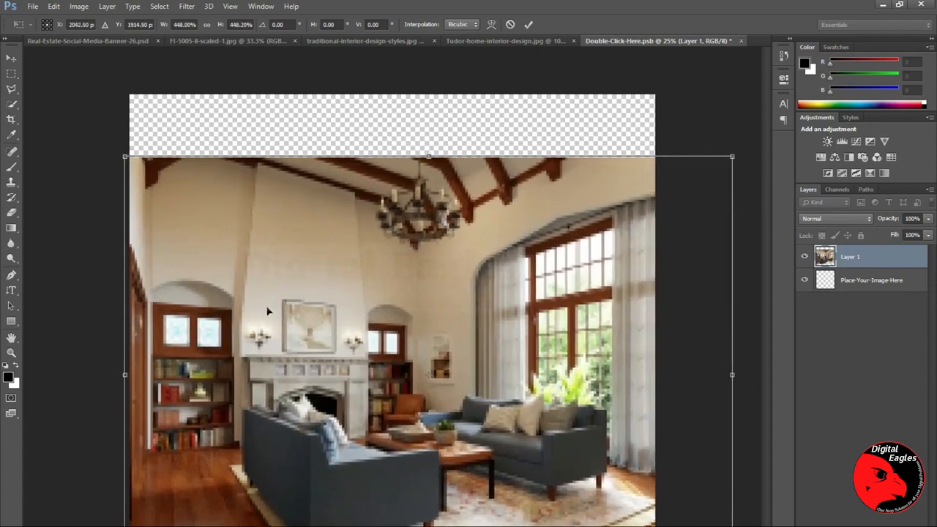
{"action": "left_click_drag", "start_coordinate": [117, 154], "coordinate": [34, 93]}
{"action": "left_click_drag", "start_coordinate": [732, 526], "coordinate": [761, 526]}
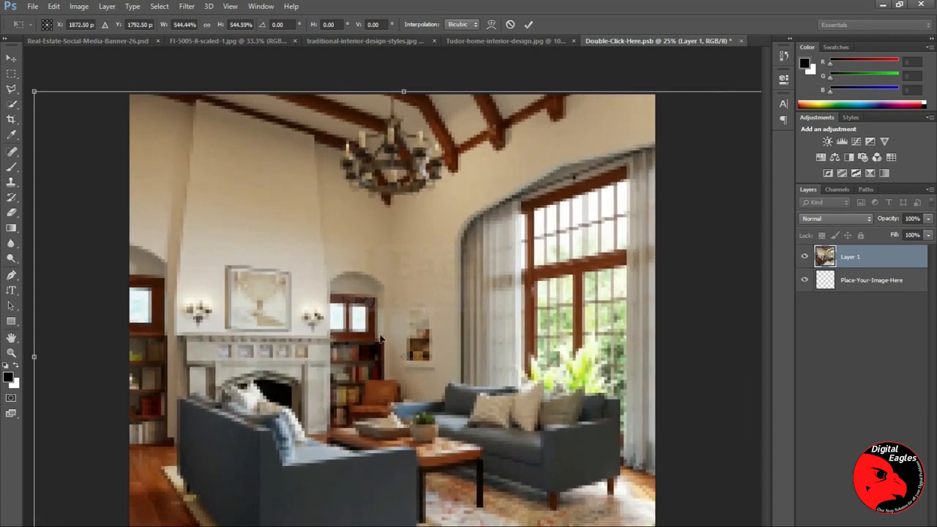
{"action": "left_click", "coordinate": [11, 61]}
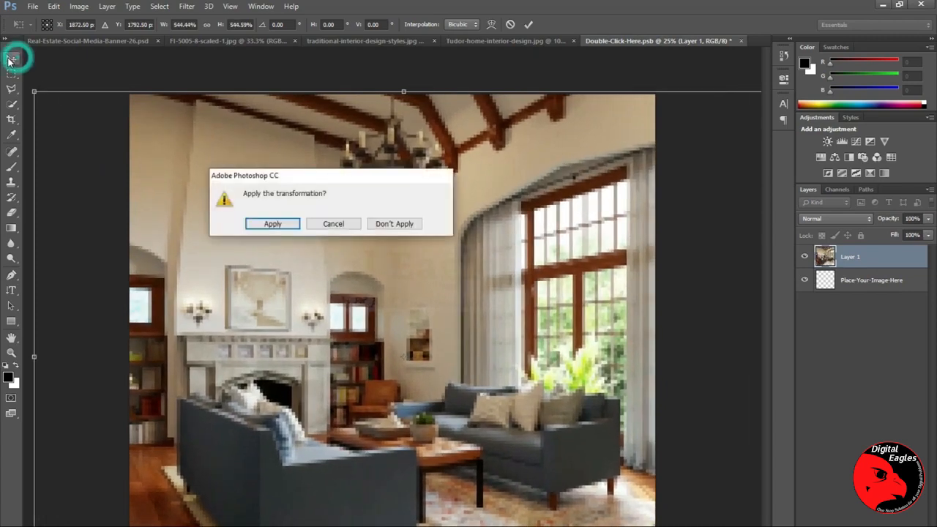
{"action": "left_click", "coordinate": [268, 222]}
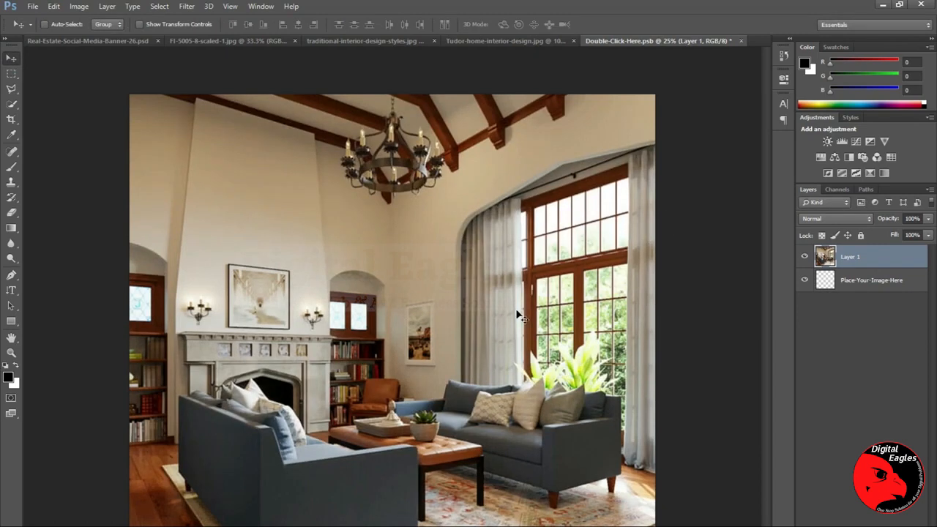
Save the edited smart object to update the banner's small circle, and collapse the Image-01 group in the banner document
{"action": "key", "text": "ctrl+s"}
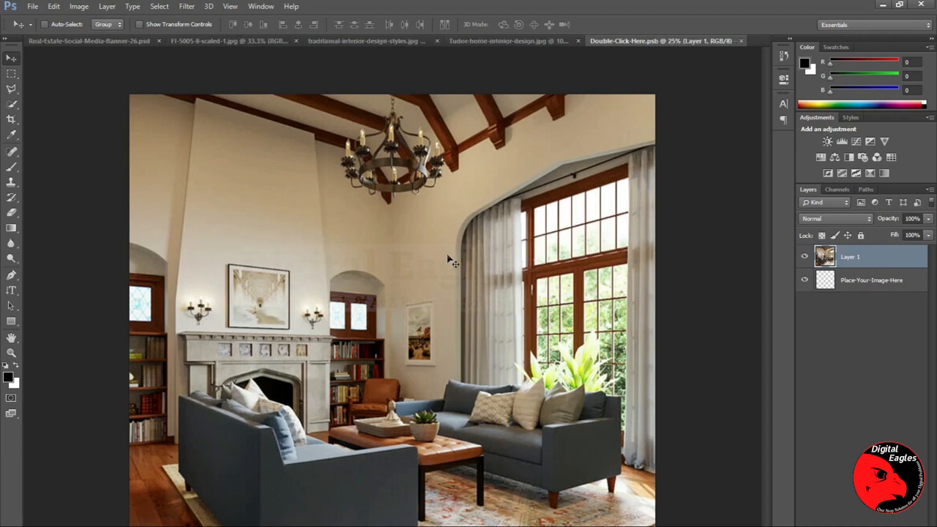
{"action": "left_click", "coordinate": [88, 41]}
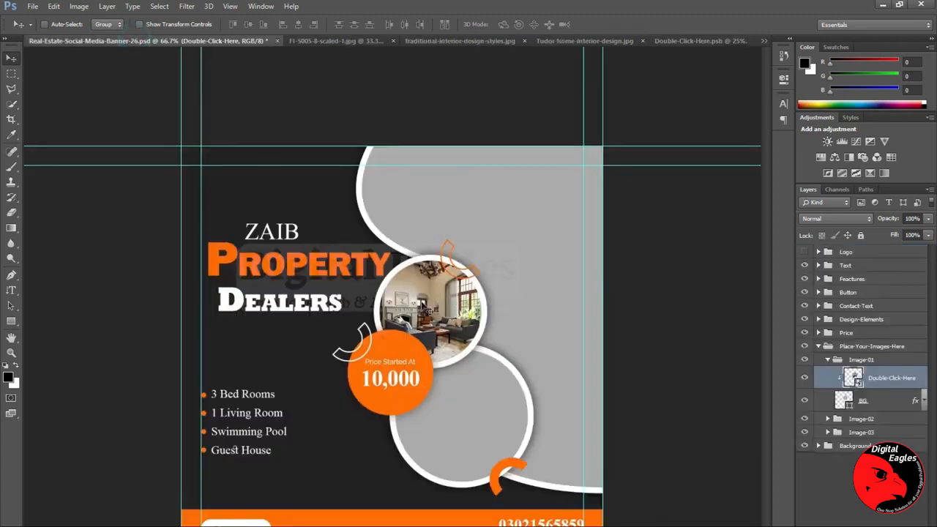
{"action": "left_click", "coordinate": [827, 360]}
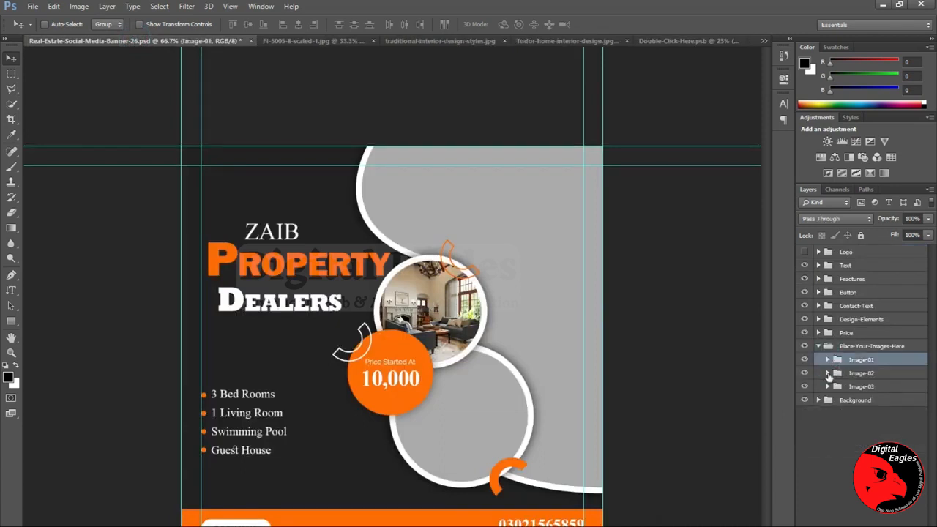
Open the Double-Click-Here smart object in the Image-02 group for editing, and close the finished Double-Click-Here.psb document
{"action": "left_click", "coordinate": [828, 373]}
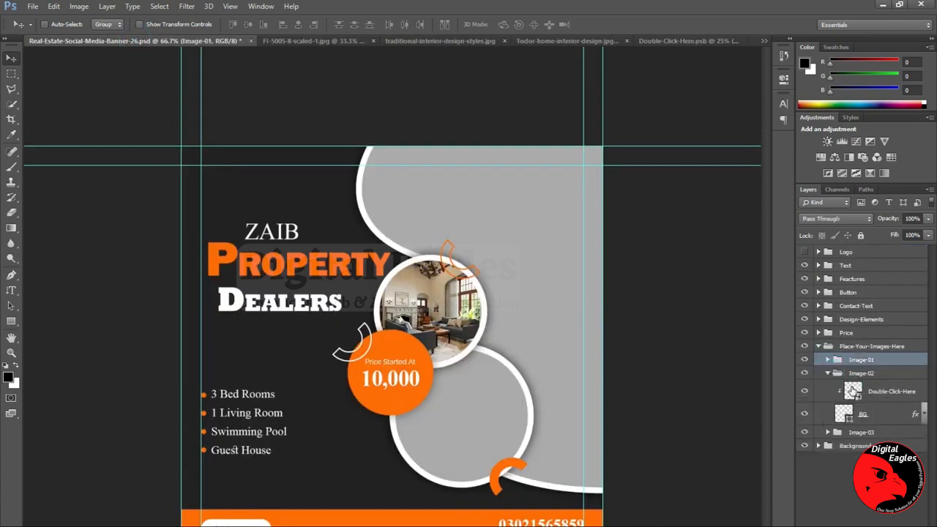
{"action": "double_click", "coordinate": [852, 390]}
{"action": "left_click", "coordinate": [373, 264]}
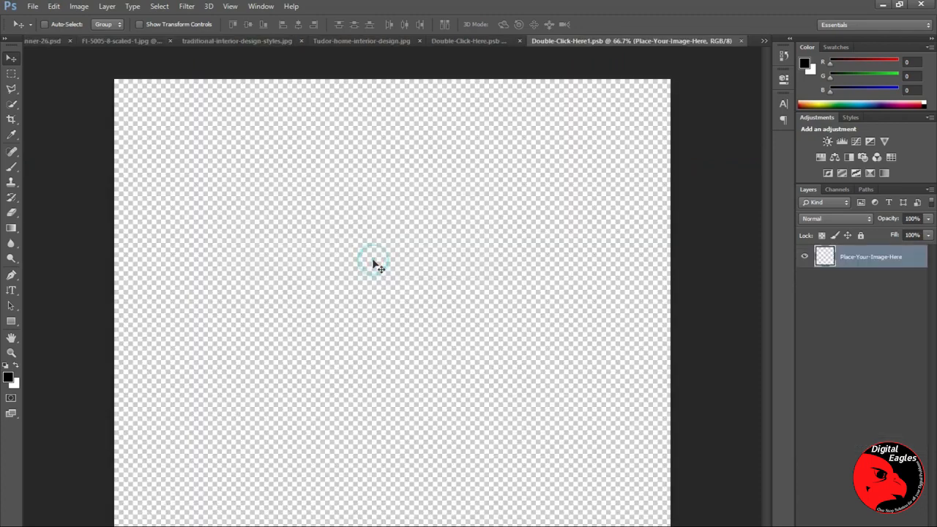
{"action": "left_click", "coordinate": [463, 41]}
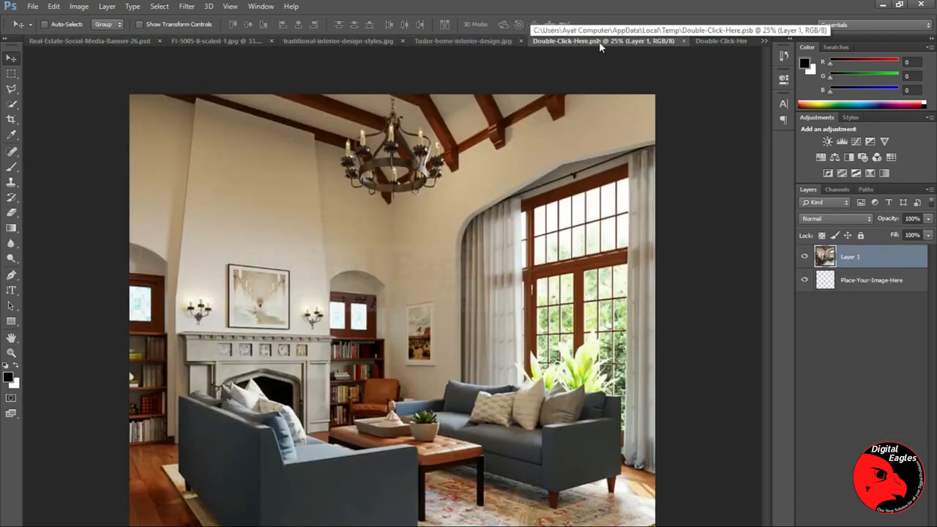
{"action": "left_click", "coordinate": [682, 41]}
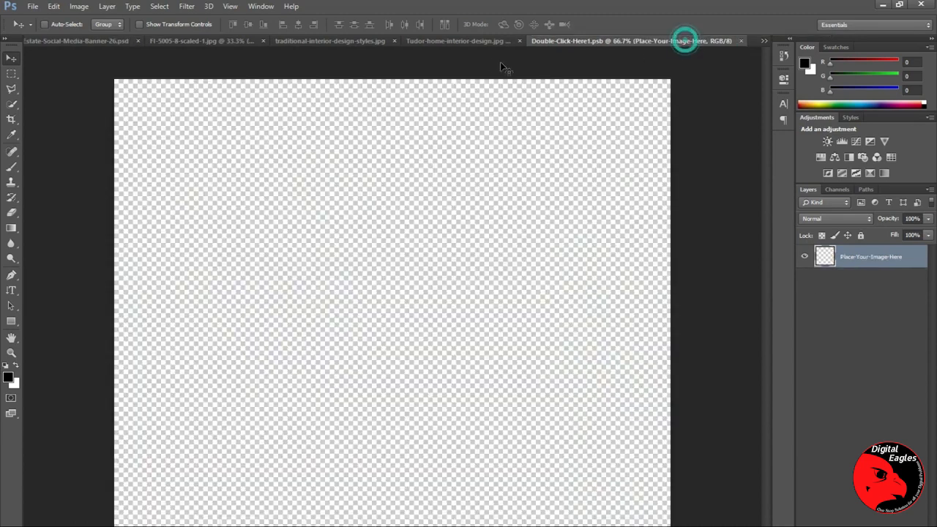
Close the Tudor-home-interior-design photo, and copy the traditional-interior-design-styles photo into Double-Click-Here1.psb as a new layer, nudged slightly upward
{"action": "left_click", "coordinate": [490, 41]}
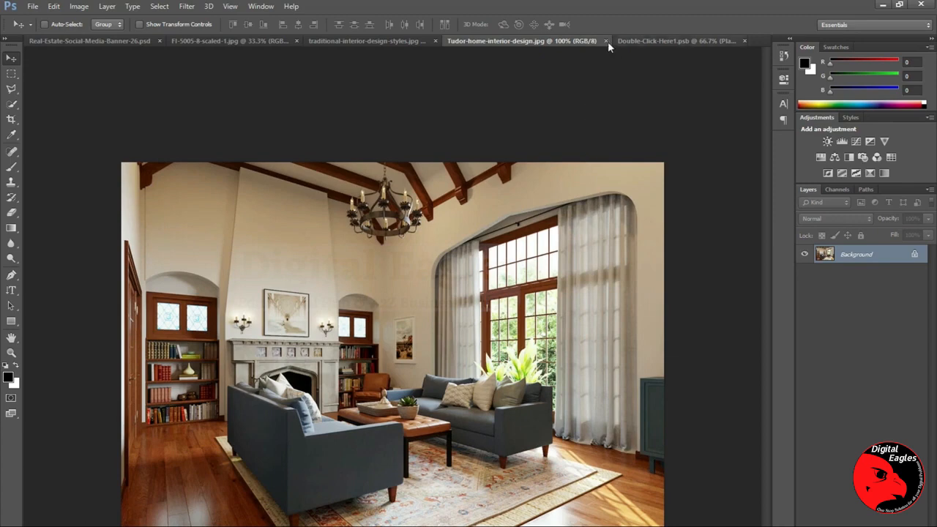
{"action": "left_click", "coordinate": [606, 41]}
{"action": "left_click", "coordinate": [476, 41]}
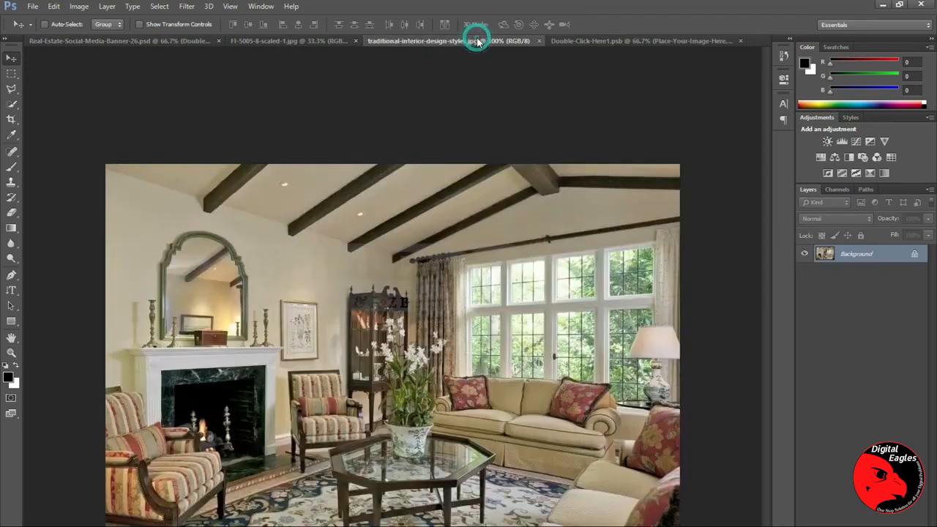
{"action": "left_click_drag", "start_coordinate": [423, 307], "coordinate": [406, 339]}
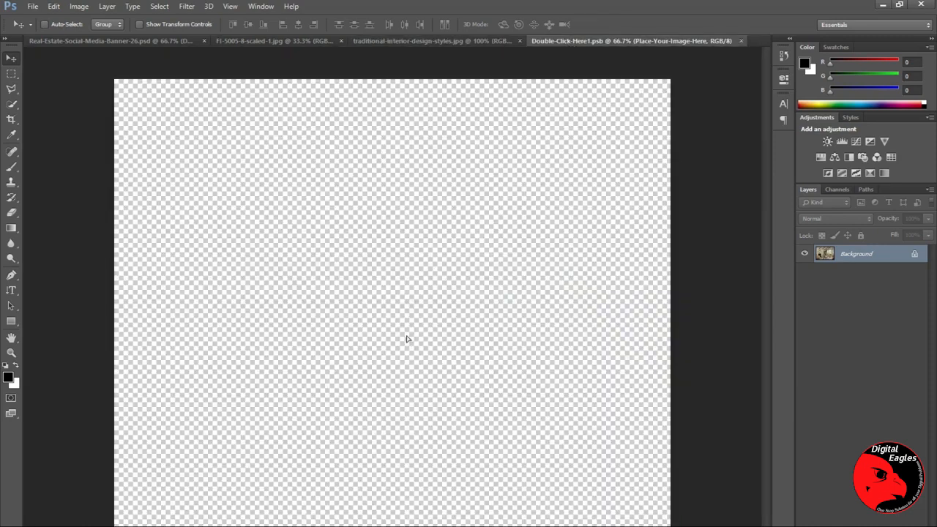
{"action": "key", "text": "ctrl+z"}
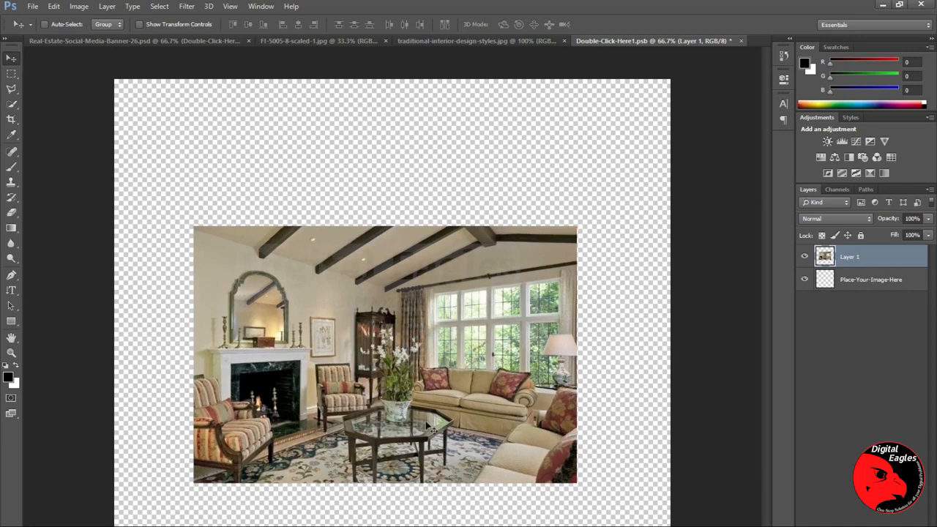
{"action": "key", "text": "shift+Up"}
{"action": "key", "text": "shift+Up"}
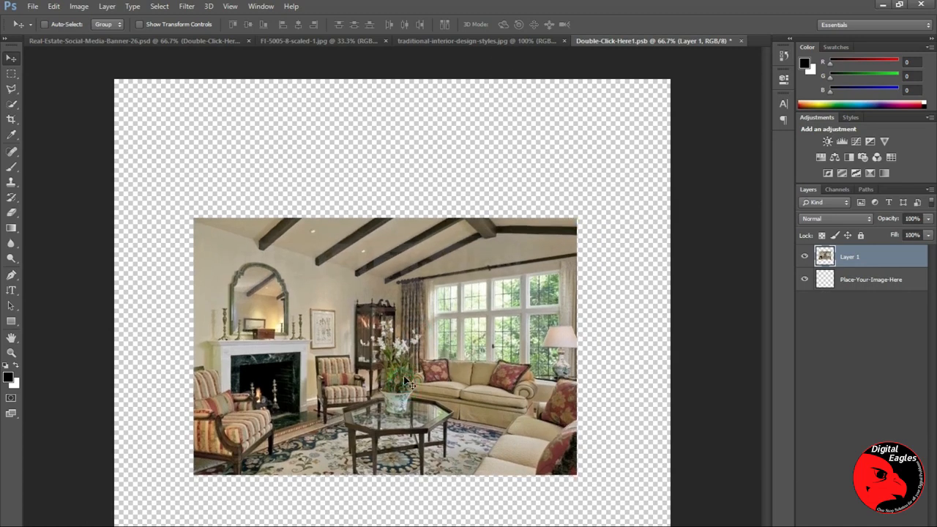
Scale the traditional living-room photo proportionally to about 217% so it covers the whole canvas, and apply the transformation
{"action": "key", "text": "ctrl+t"}
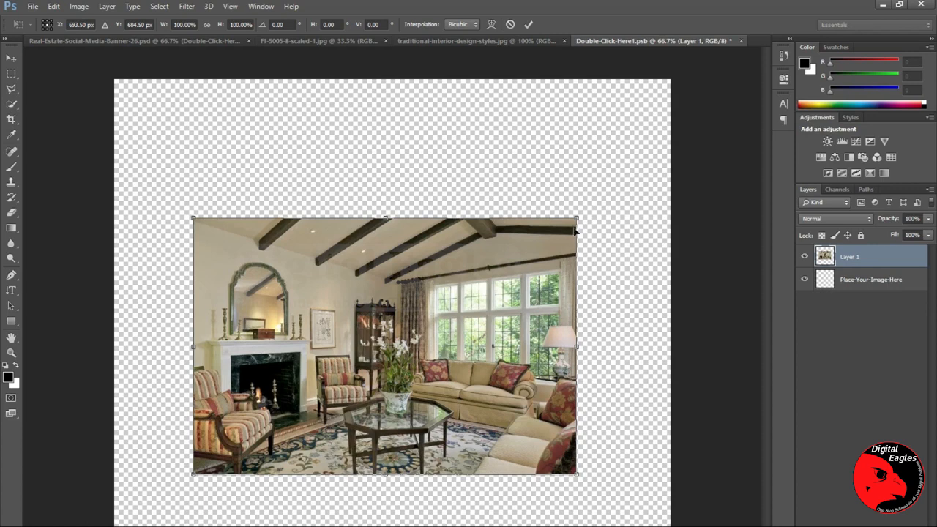
{"action": "left_click_drag", "start_coordinate": [576, 218], "coordinate": [648, 169]}
{"action": "left_click_drag", "start_coordinate": [195, 473], "coordinate": [90, 526]}
{"action": "left_click_drag", "start_coordinate": [647, 169], "coordinate": [794, 64]}
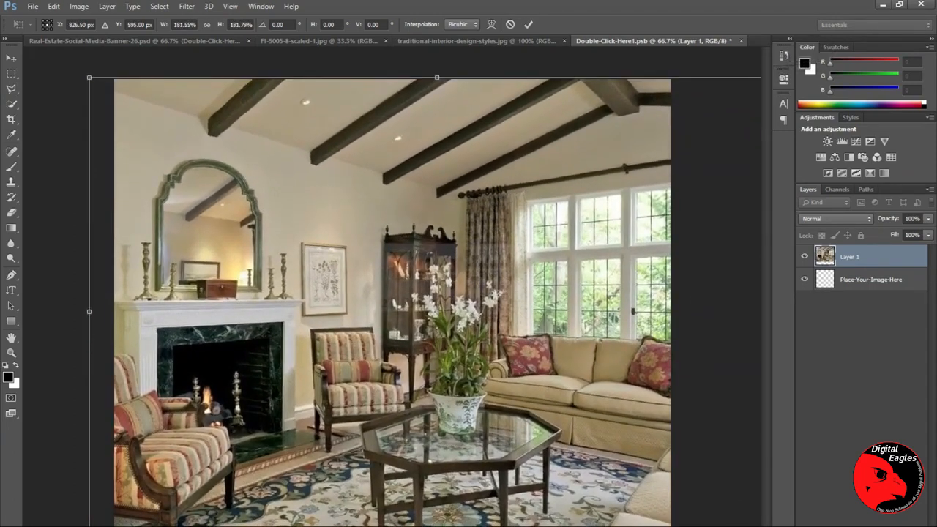
{"action": "left_click_drag", "start_coordinate": [90, 525], "coordinate": [2, 526]}
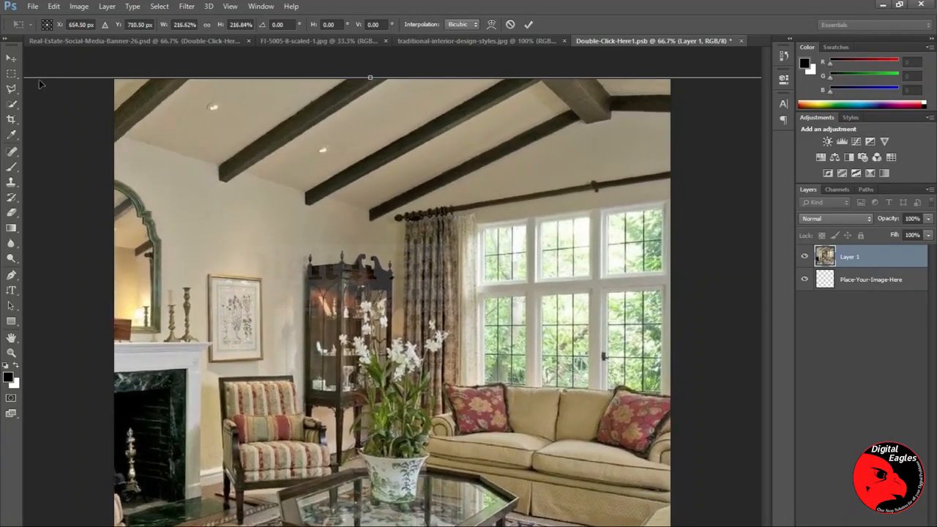
{"action": "left_click", "coordinate": [11, 58]}
{"action": "left_click", "coordinate": [294, 225]}
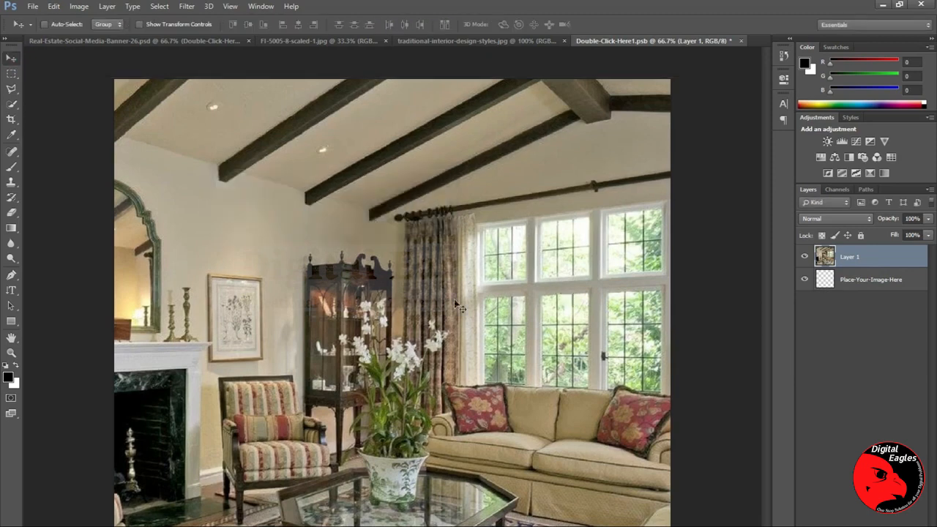
Save Double-Click-Here1.psb to update the banner's lower circle, and collapse the Image-02 group in the banner document
{"action": "key", "text": "ctrl+s"}
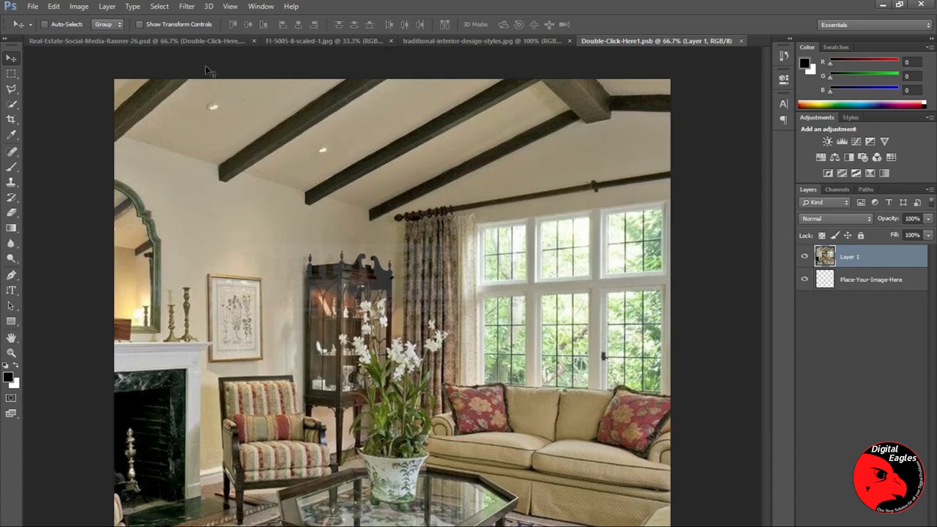
{"action": "left_click", "coordinate": [200, 40]}
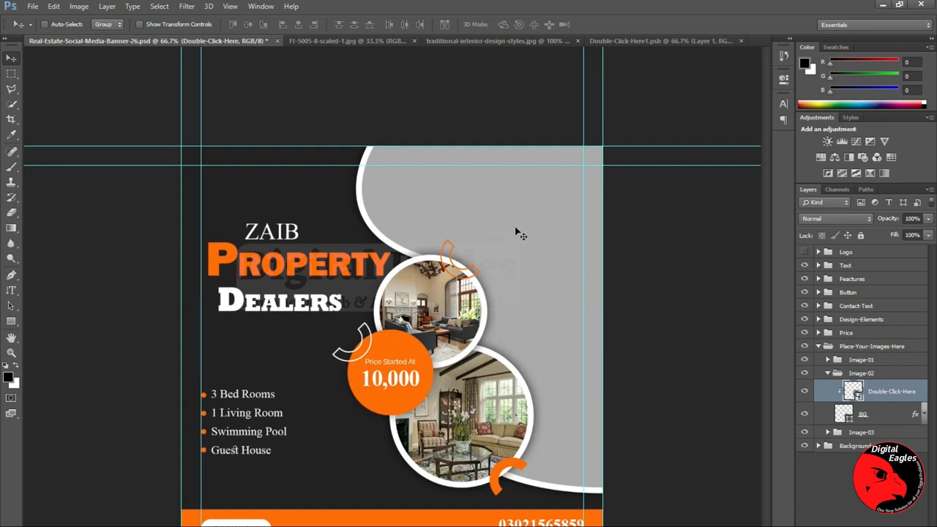
{"action": "left_click", "coordinate": [828, 374]}
Expand the Image-03 group and open its Double-Click-Here smart object for editing
{"action": "left_click", "coordinate": [827, 387]}
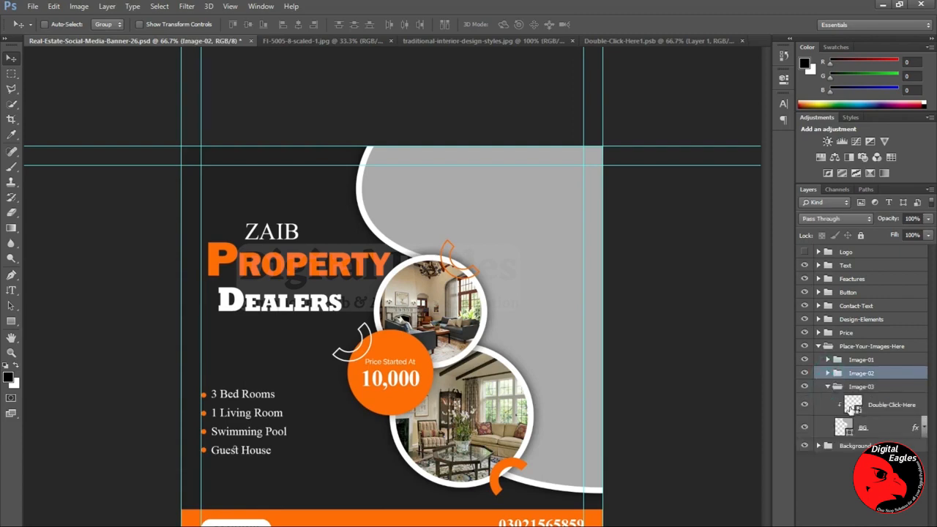
{"action": "double_click", "coordinate": [853, 404]}
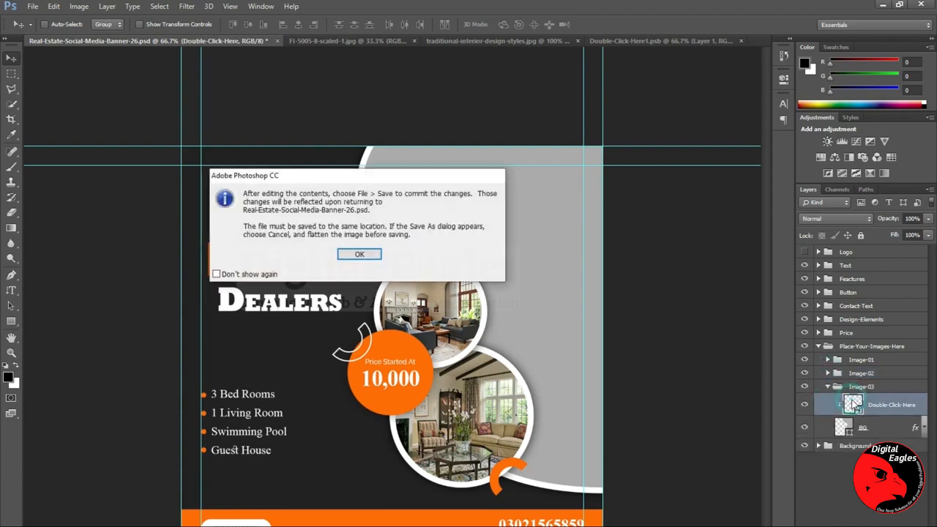
{"action": "left_click", "coordinate": [362, 254]}
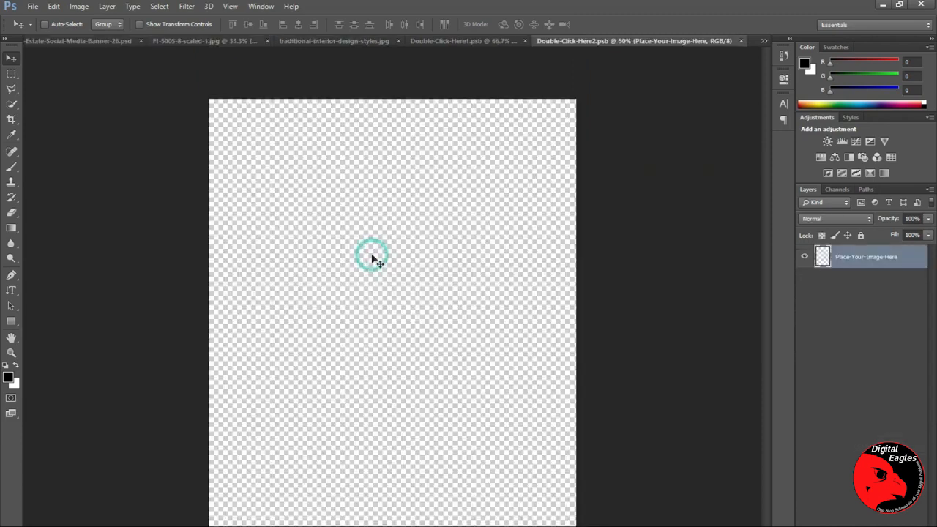
Close Double-Click-Here1.psb and the traditional-interior-design-styles photo, and copy the FI-5005-8-scaled-1 house photo into Double-Click-Here2.psb as a new layer
{"action": "left_click", "coordinate": [467, 39]}
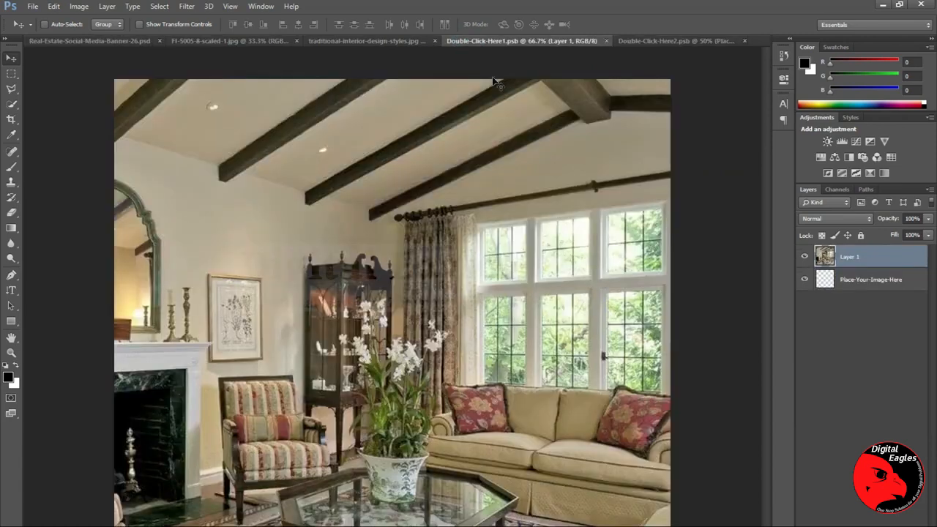
{"action": "left_click", "coordinate": [606, 41]}
{"action": "left_click", "coordinate": [489, 41]}
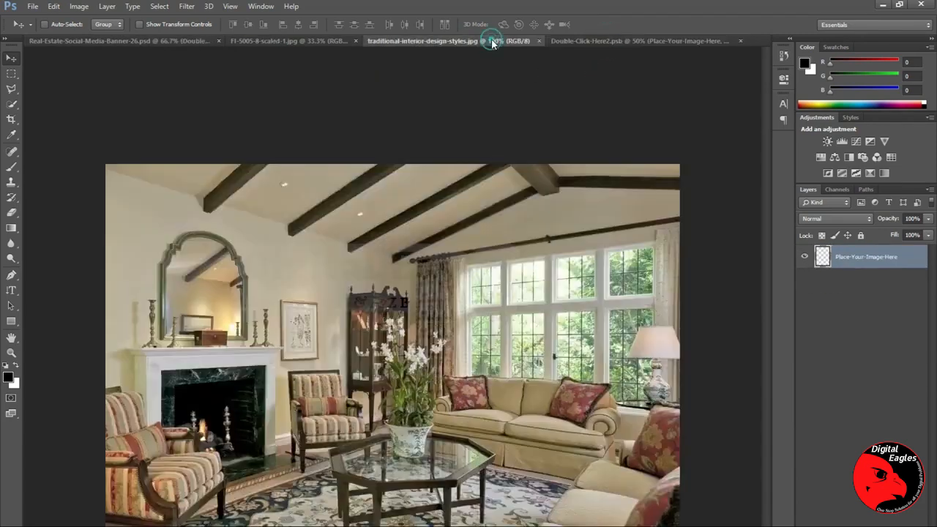
{"action": "left_click", "coordinate": [538, 41]}
{"action": "left_click", "coordinate": [352, 38]}
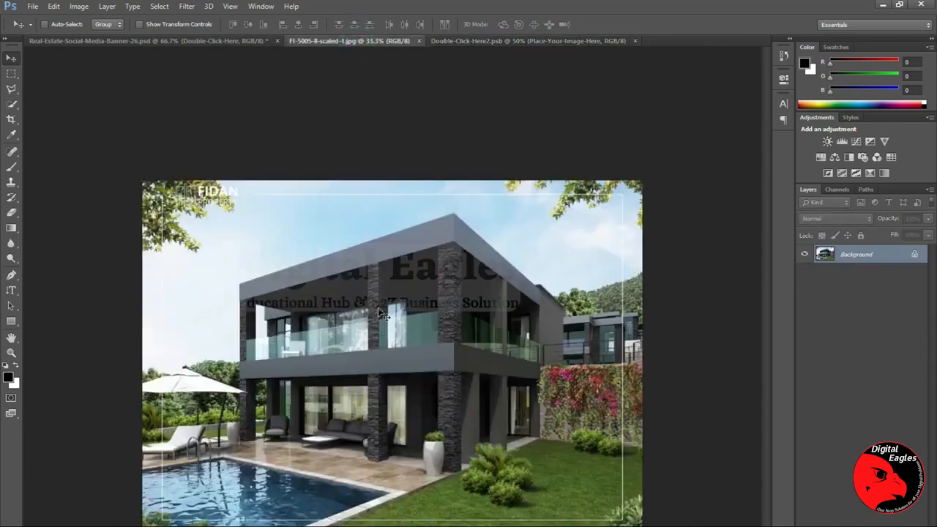
{"action": "left_click_drag", "start_coordinate": [369, 293], "coordinate": [432, 295]}
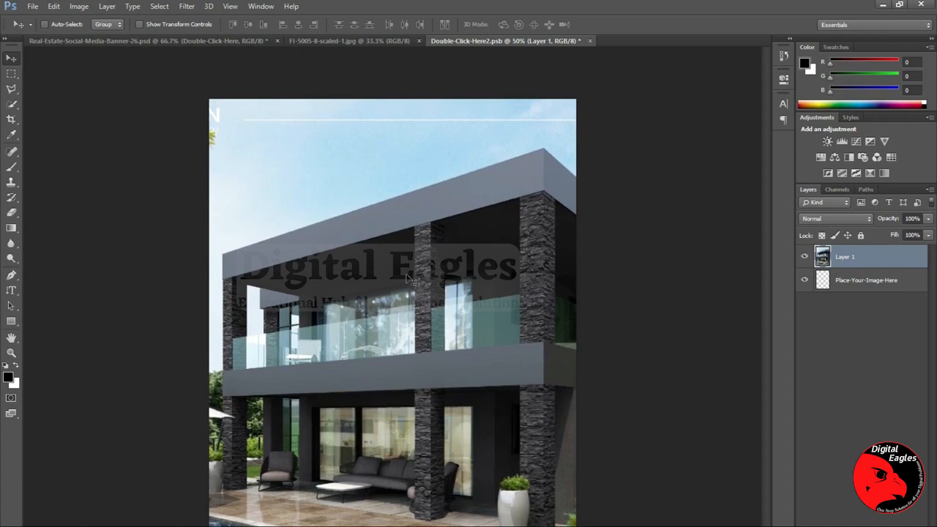
Scale the house photo to about 99.1% width and 97.4% height, shift it slightly left over the canvas, and apply the transformation
{"action": "scroll", "coordinate": [397, 277], "scroll_direction": "down", "scroll_amount": 2}
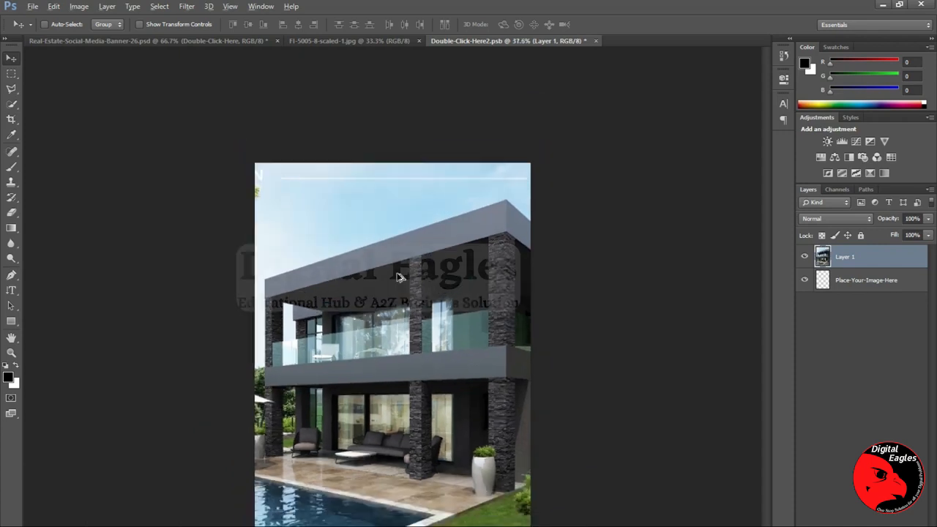
{"action": "scroll", "coordinate": [397, 277], "scroll_direction": "down", "scroll_amount": 1}
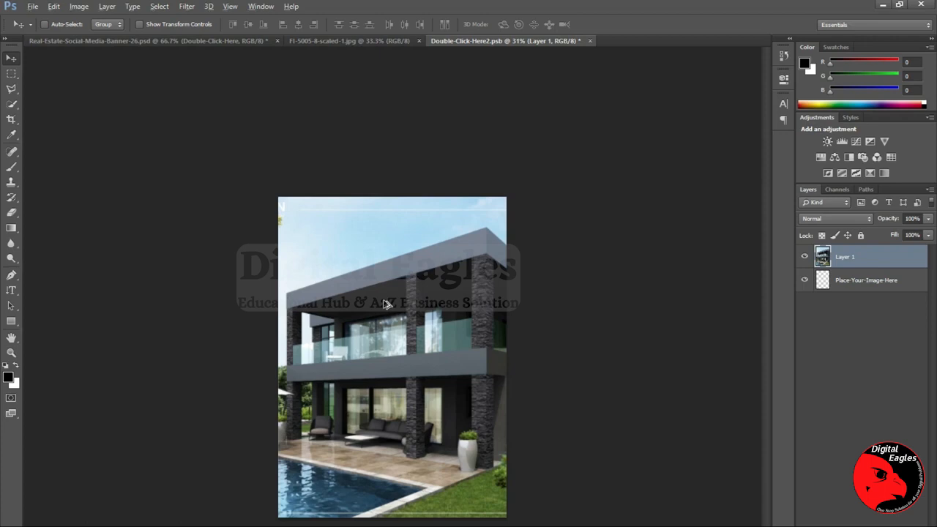
{"action": "scroll", "coordinate": [387, 303], "scroll_direction": "down", "scroll_amount": 1}
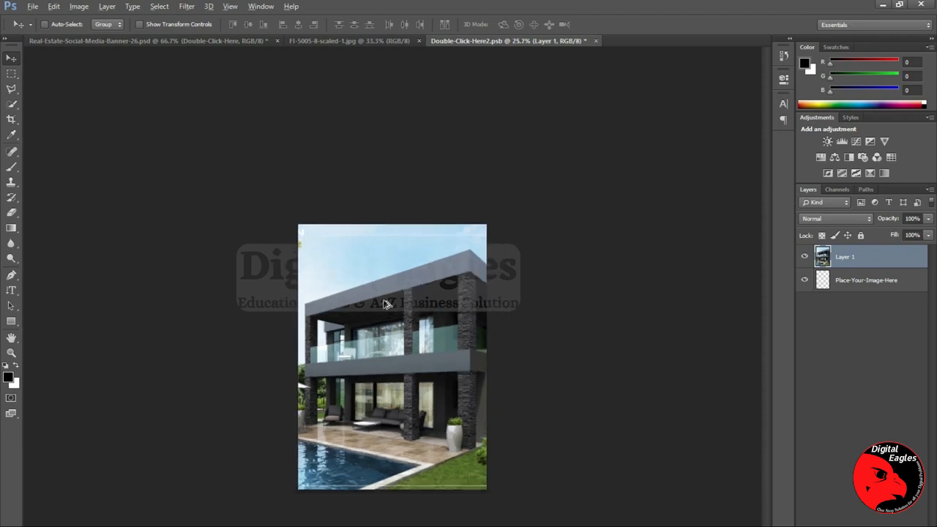
{"action": "key", "text": "alt"}
{"action": "key", "text": "ctrl+t"}
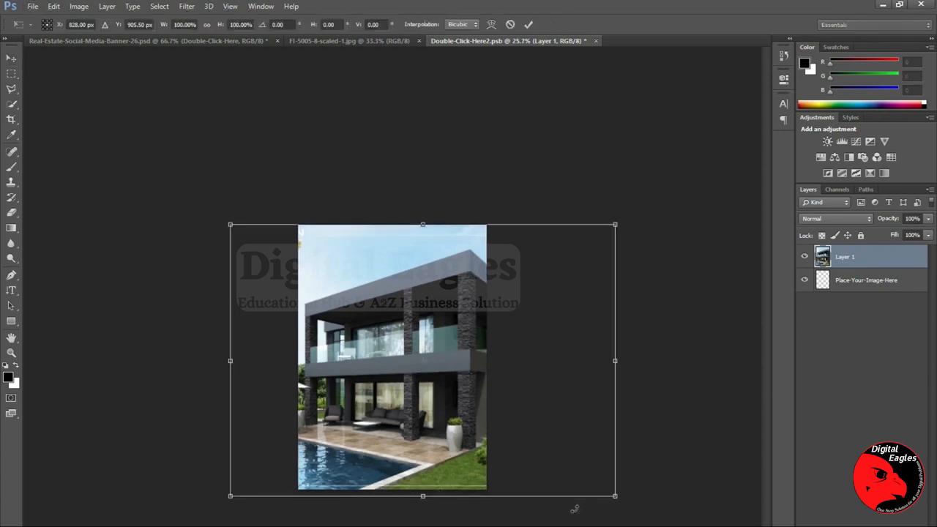
{"action": "left_click_drag", "start_coordinate": [611, 501], "coordinate": [610, 495]}
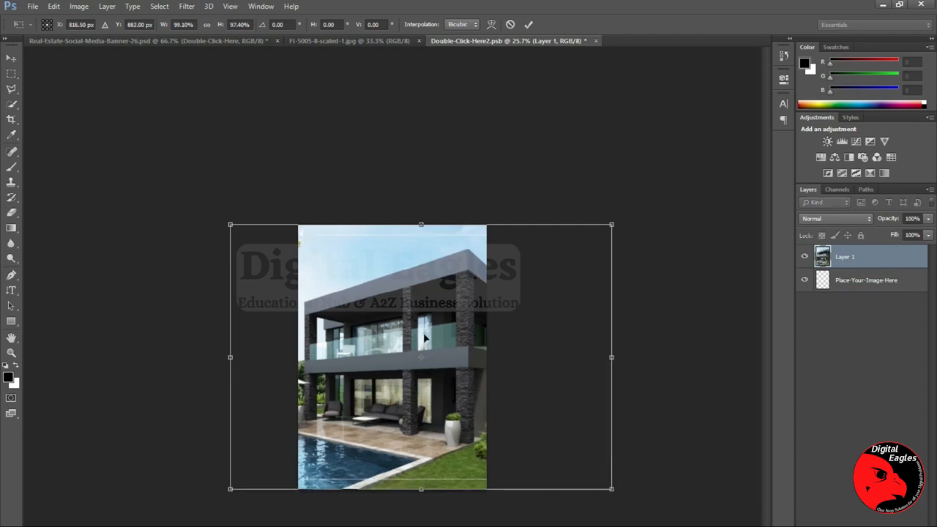
{"action": "mouse_move", "coordinate": [434, 335]}
{"action": "left_mouse_down"}
{"action": "mouse_move", "coordinate": [406, 330]}
{"action": "mouse_move", "coordinate": [434, 338]}
{"action": "left_mouse_up"}
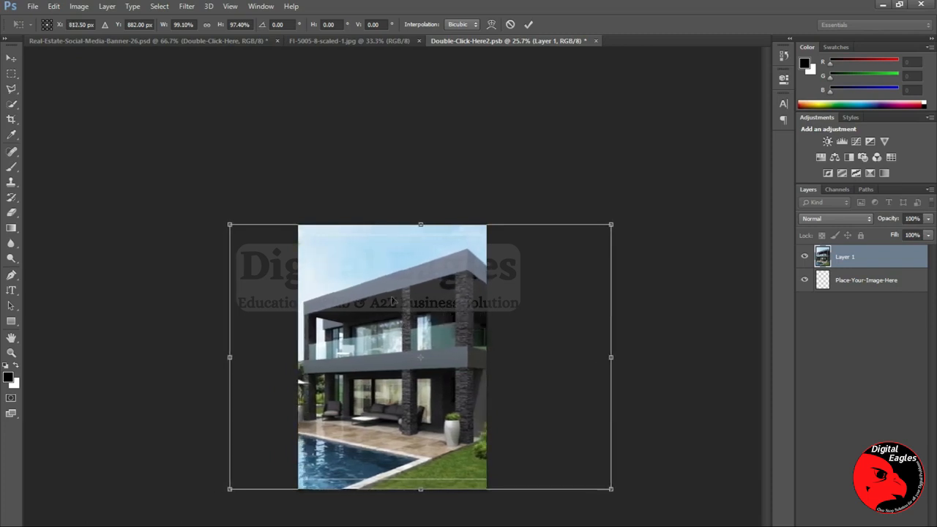
{"action": "left_click", "coordinate": [13, 59]}
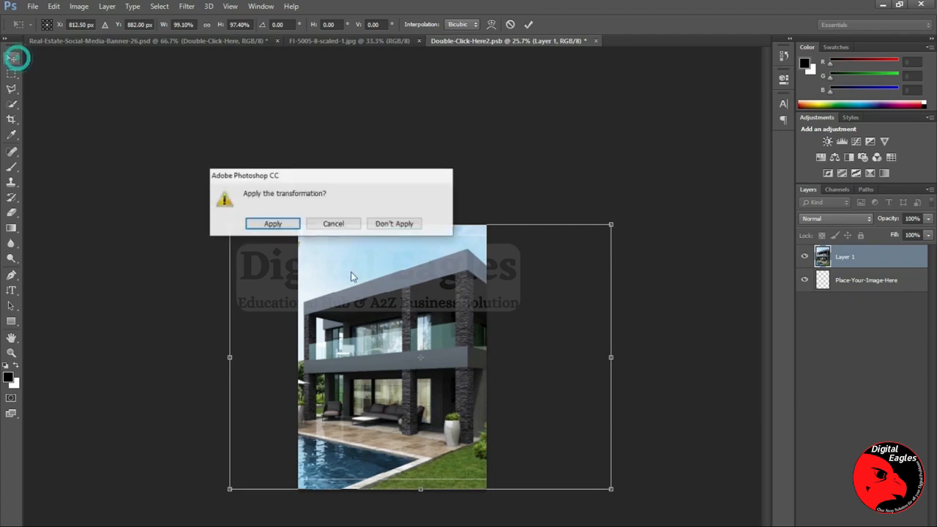
{"action": "left_click", "coordinate": [286, 224]}
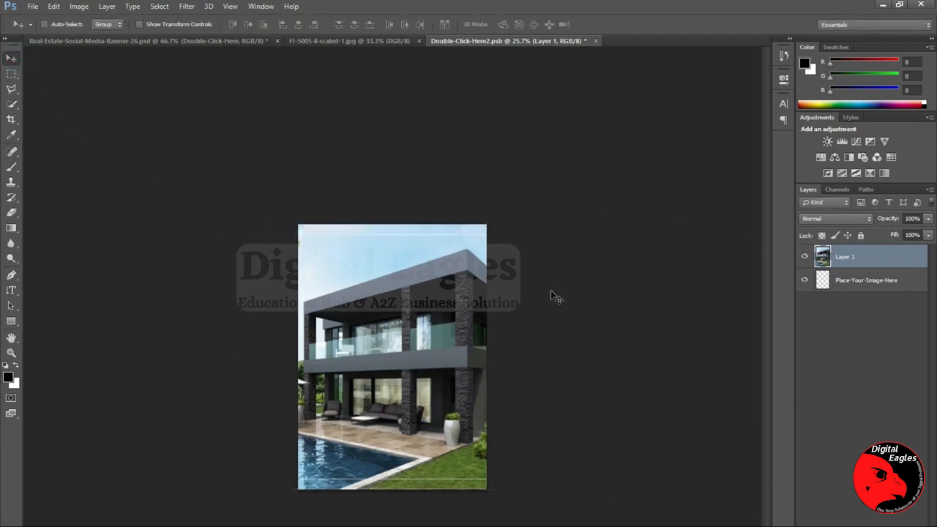
Save Double-Click-Here2.psb to update the banner's large image area, and return to the banner document
{"action": "key", "text": "ctrl+s"}
{"action": "left_click", "coordinate": [220, 40]}
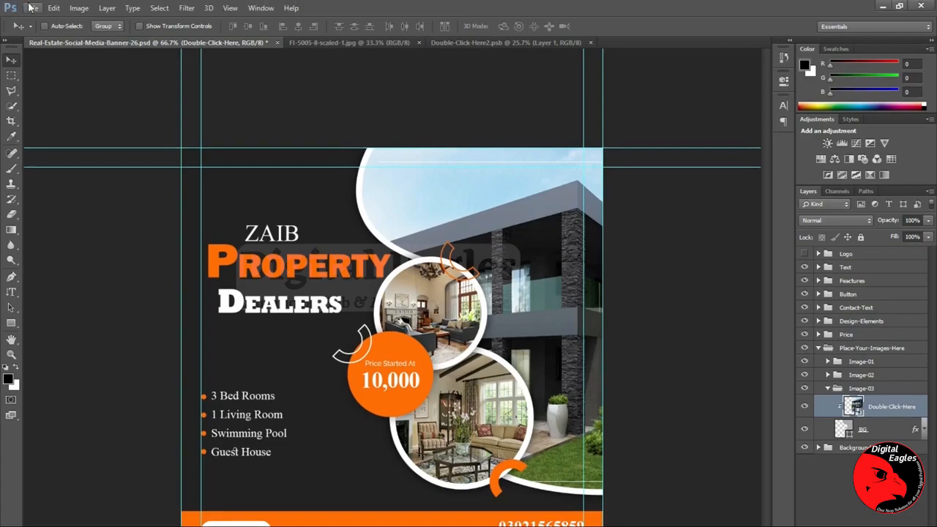
Save a copy of the banner as a PNG file named "final banner", accepting the PNG options
{"action": "left_click", "coordinate": [33, 7]}
{"action": "left_click", "coordinate": [64, 151]}
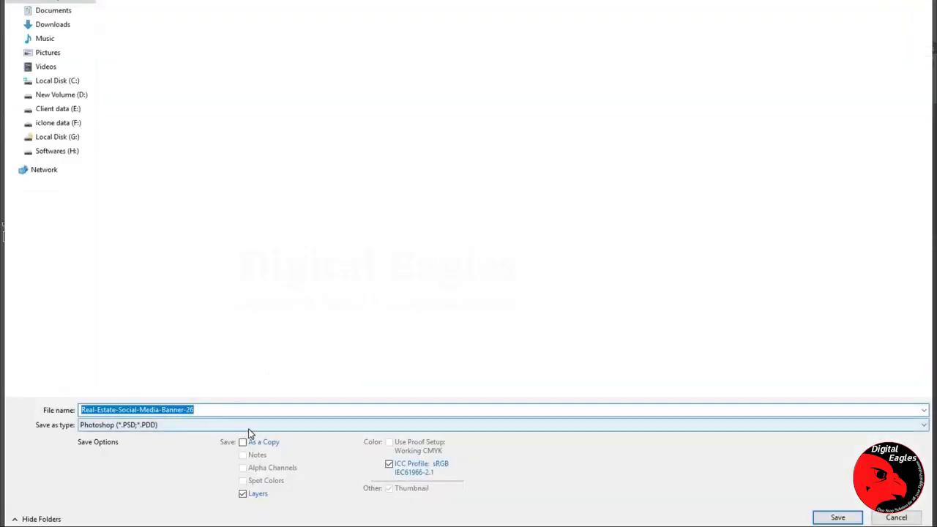
{"action": "left_click", "coordinate": [301, 426]}
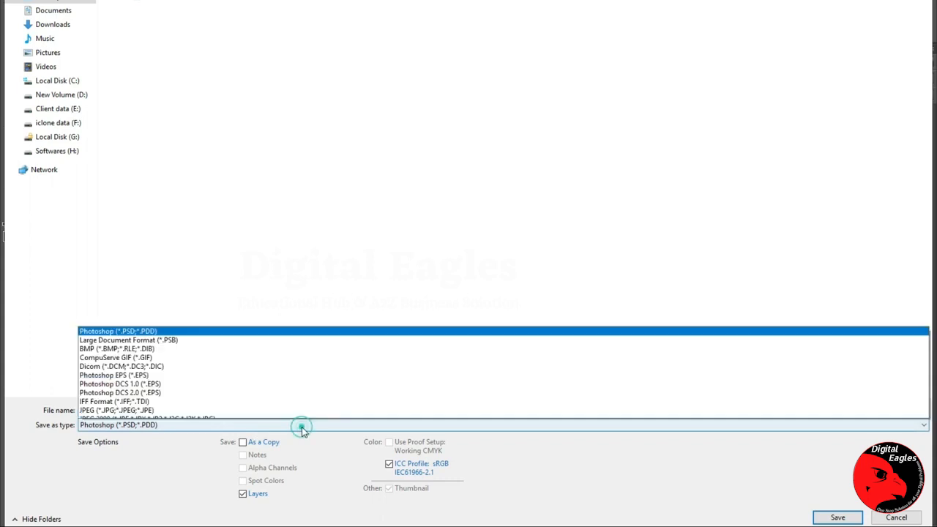
{"action": "left_click", "coordinate": [154, 381]}
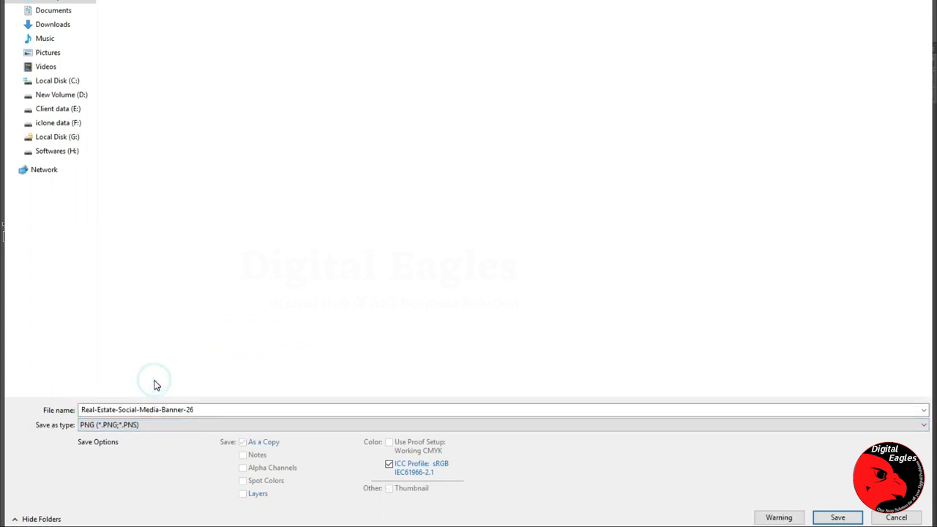
{"action": "left_click", "coordinate": [227, 410]}
{"action": "key", "text": "BackSpace"}
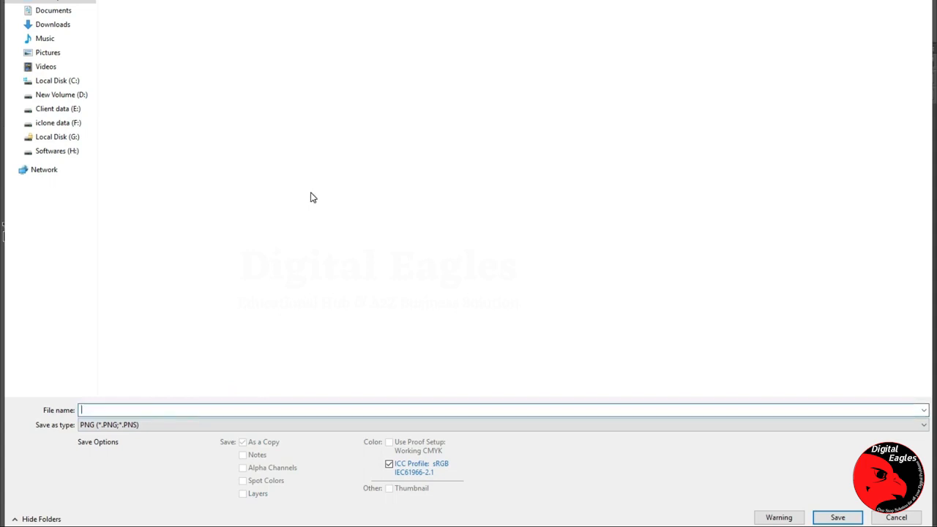
{"action": "type", "text": "final banner"}
{"action": "left_click", "coordinate": [832, 518]}
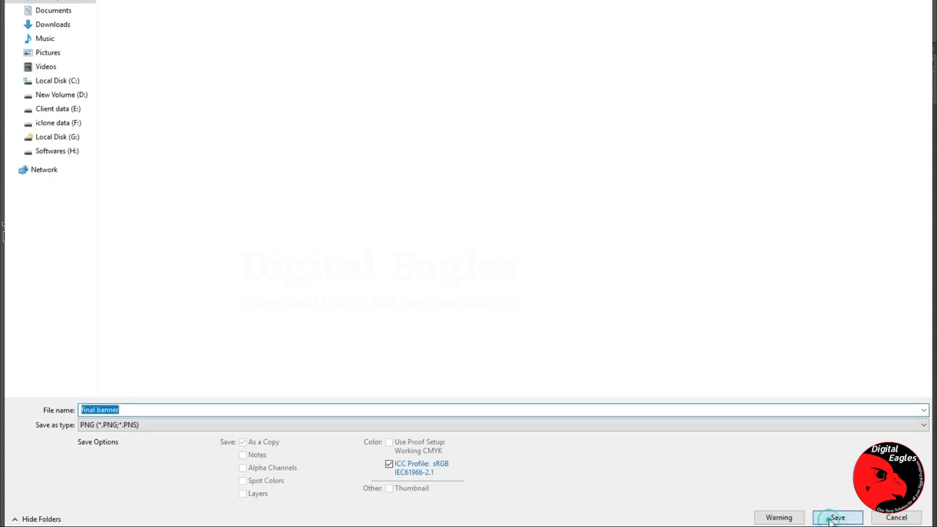
{"action": "left_click", "coordinate": [356, 112]}
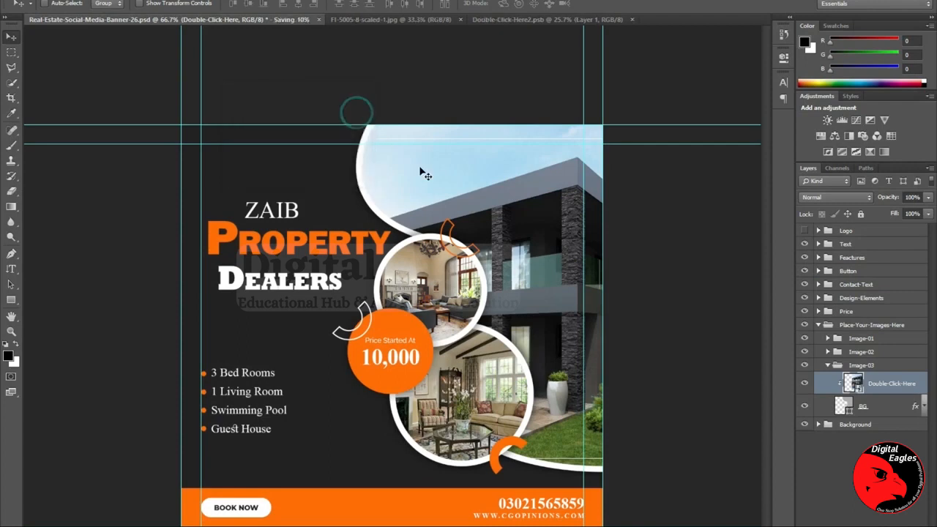